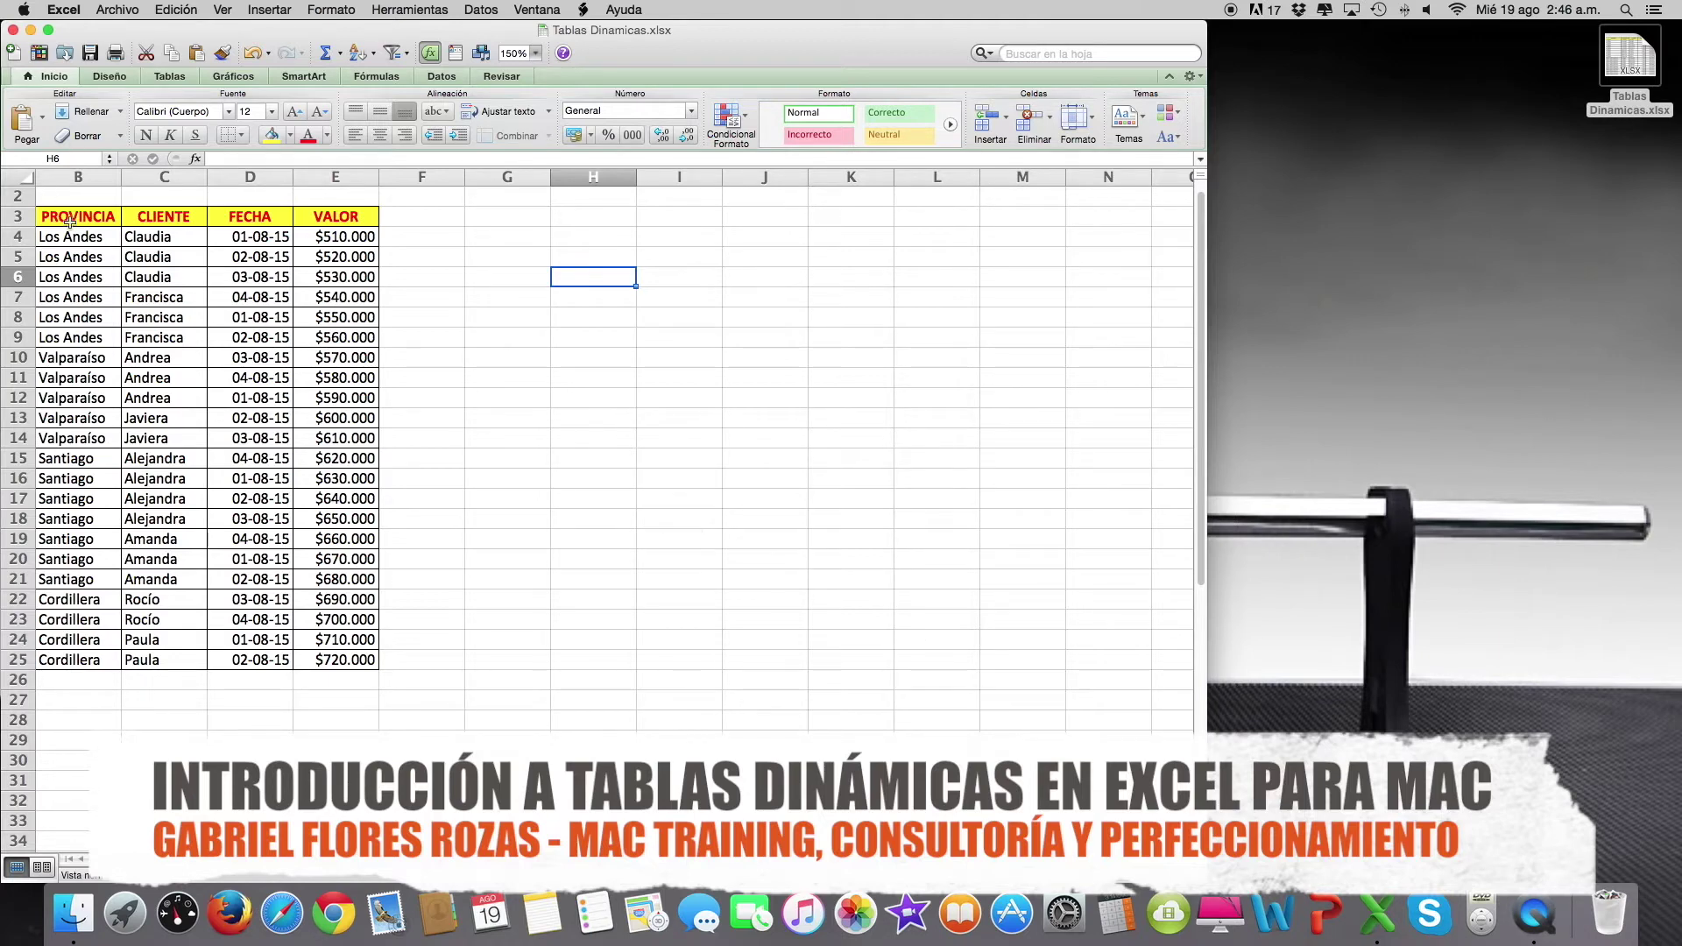
Create a pivot table on a new sheet from the data range A3:E25, including its headers
scroll(79, 252, "left", 2)
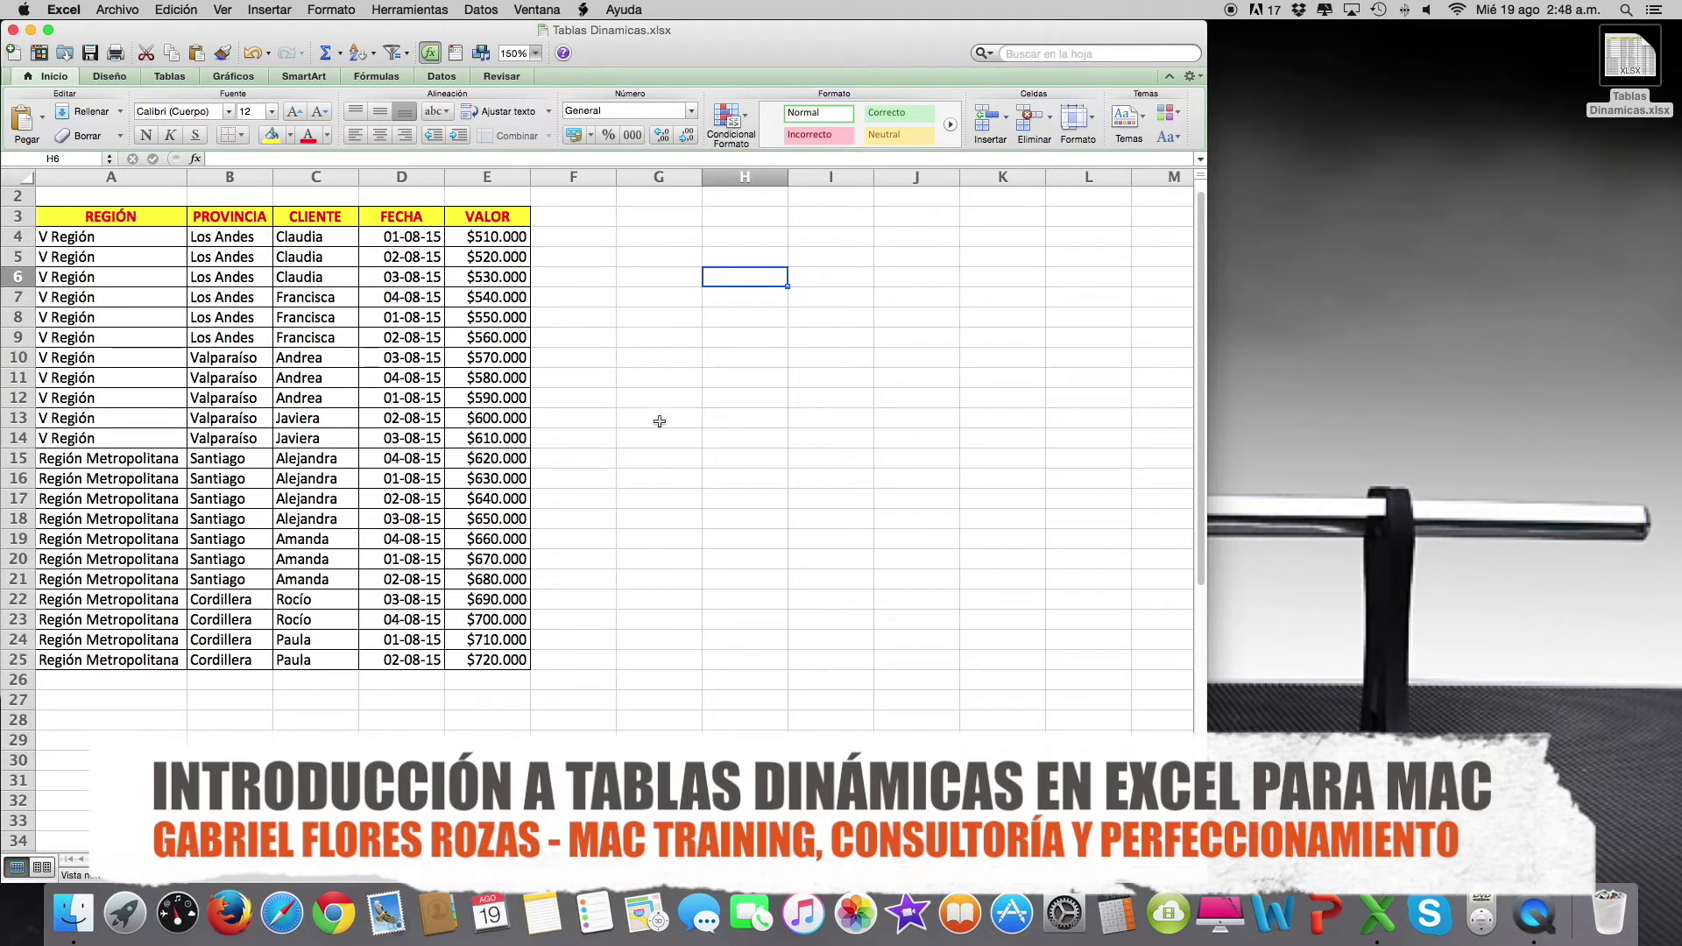
left_click_drag(56, 215, 211, 238)
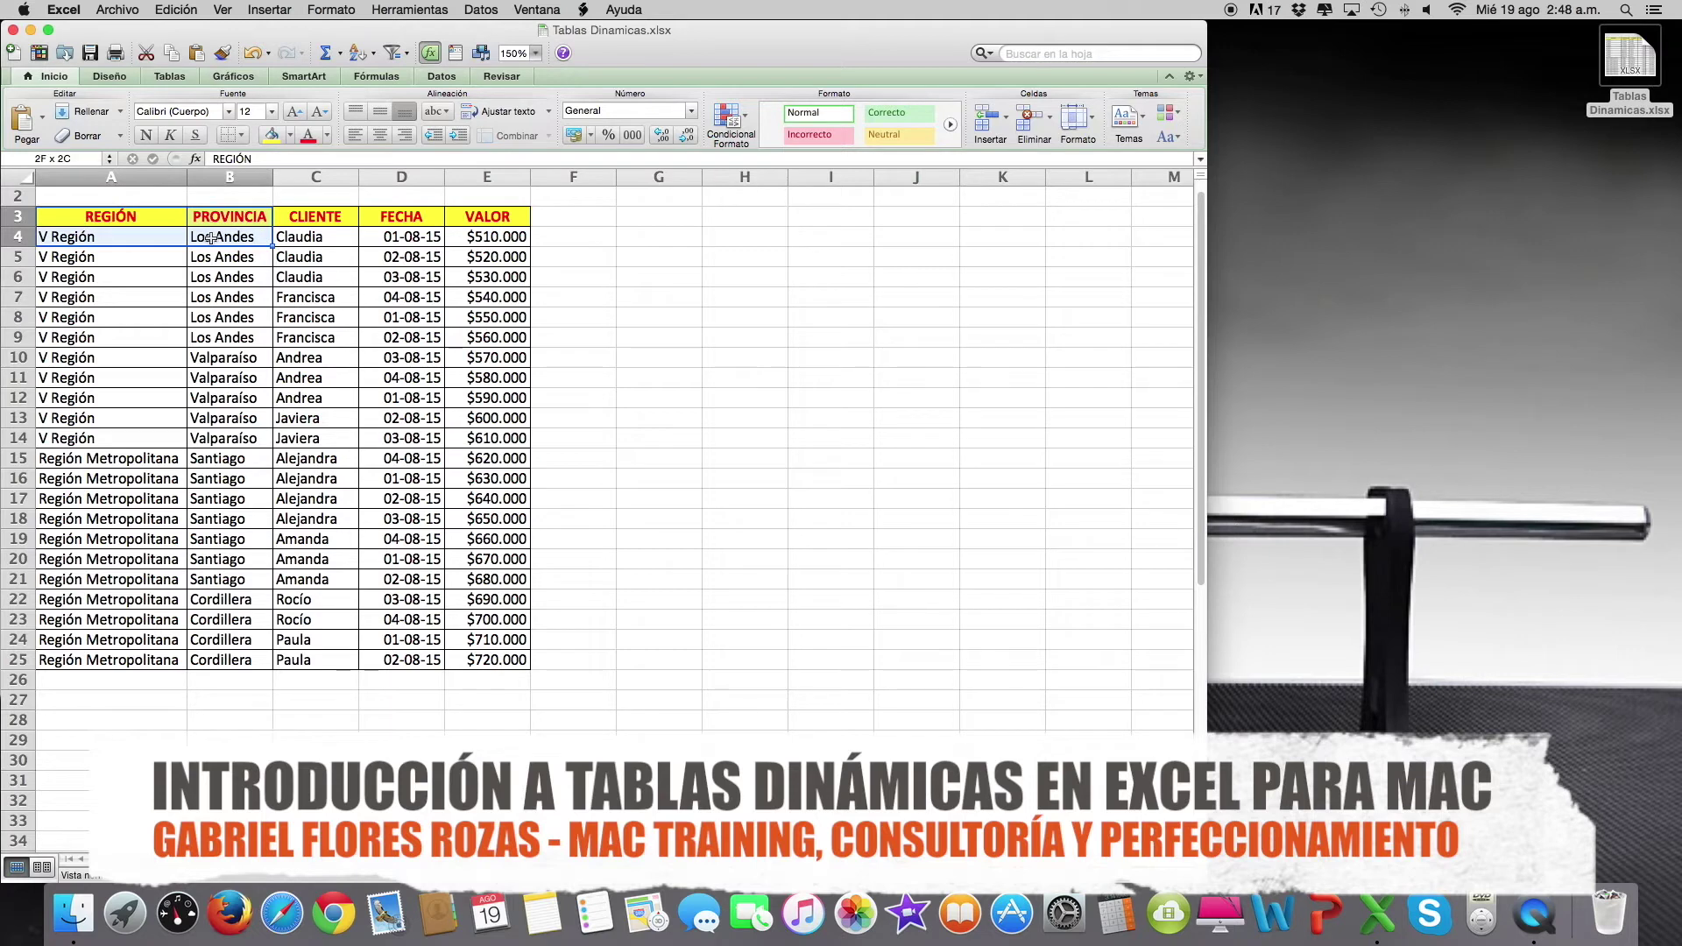
left_click_drag(211, 238, 304, 319)
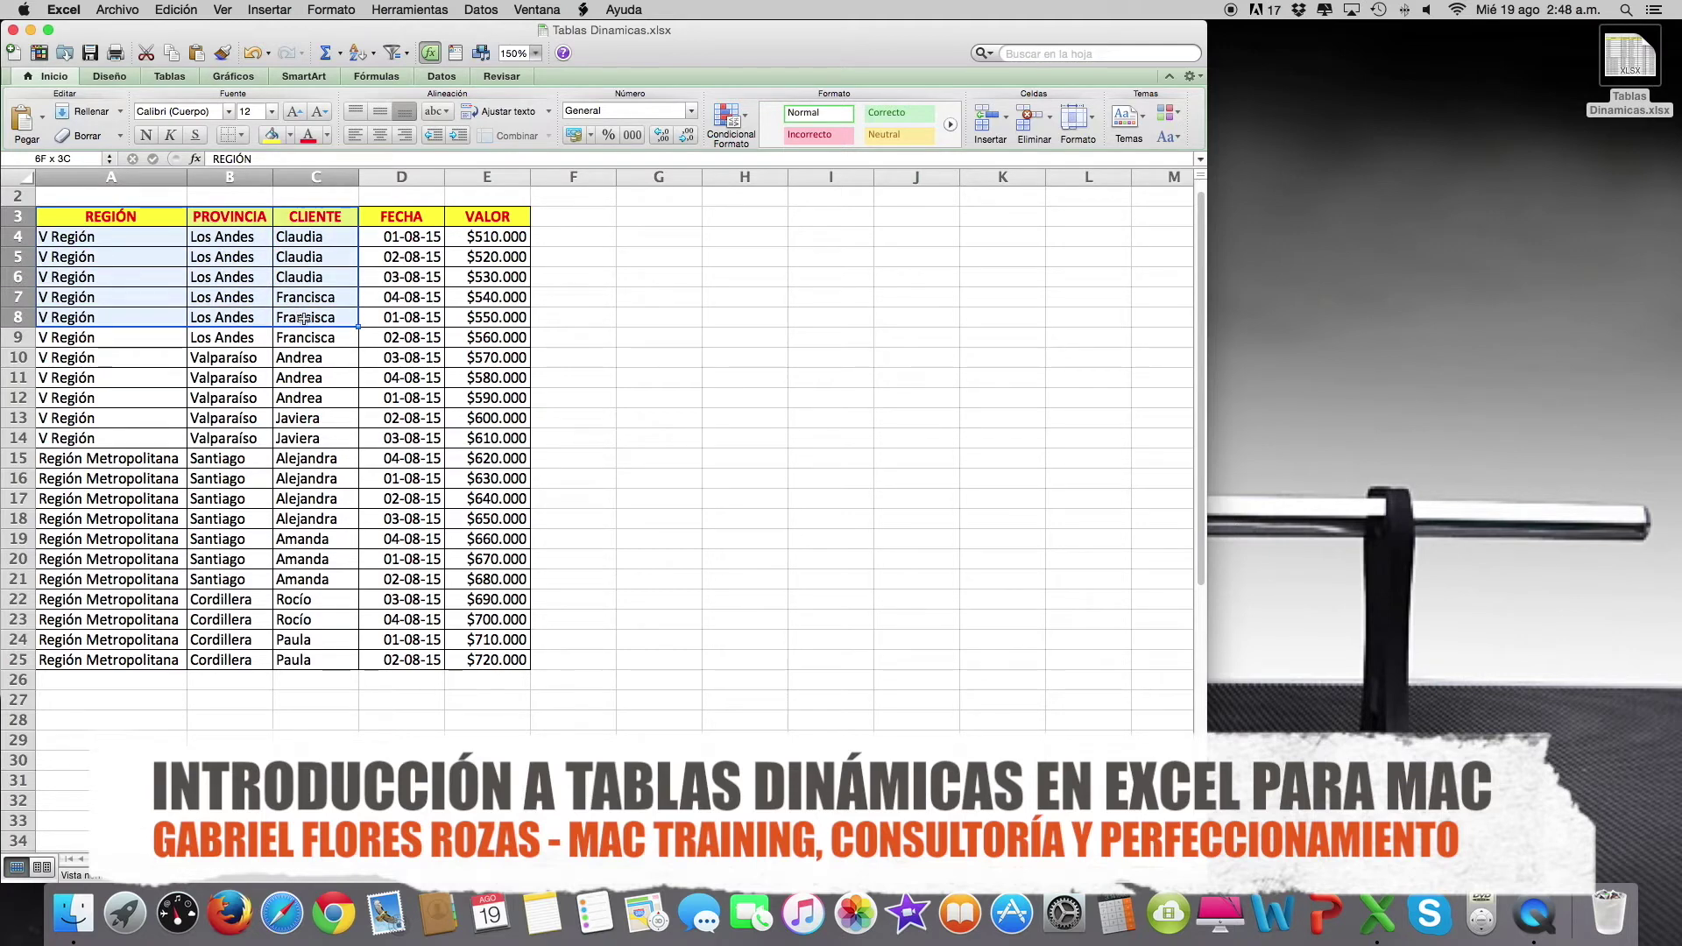
left_click_drag(304, 318, 462, 660)
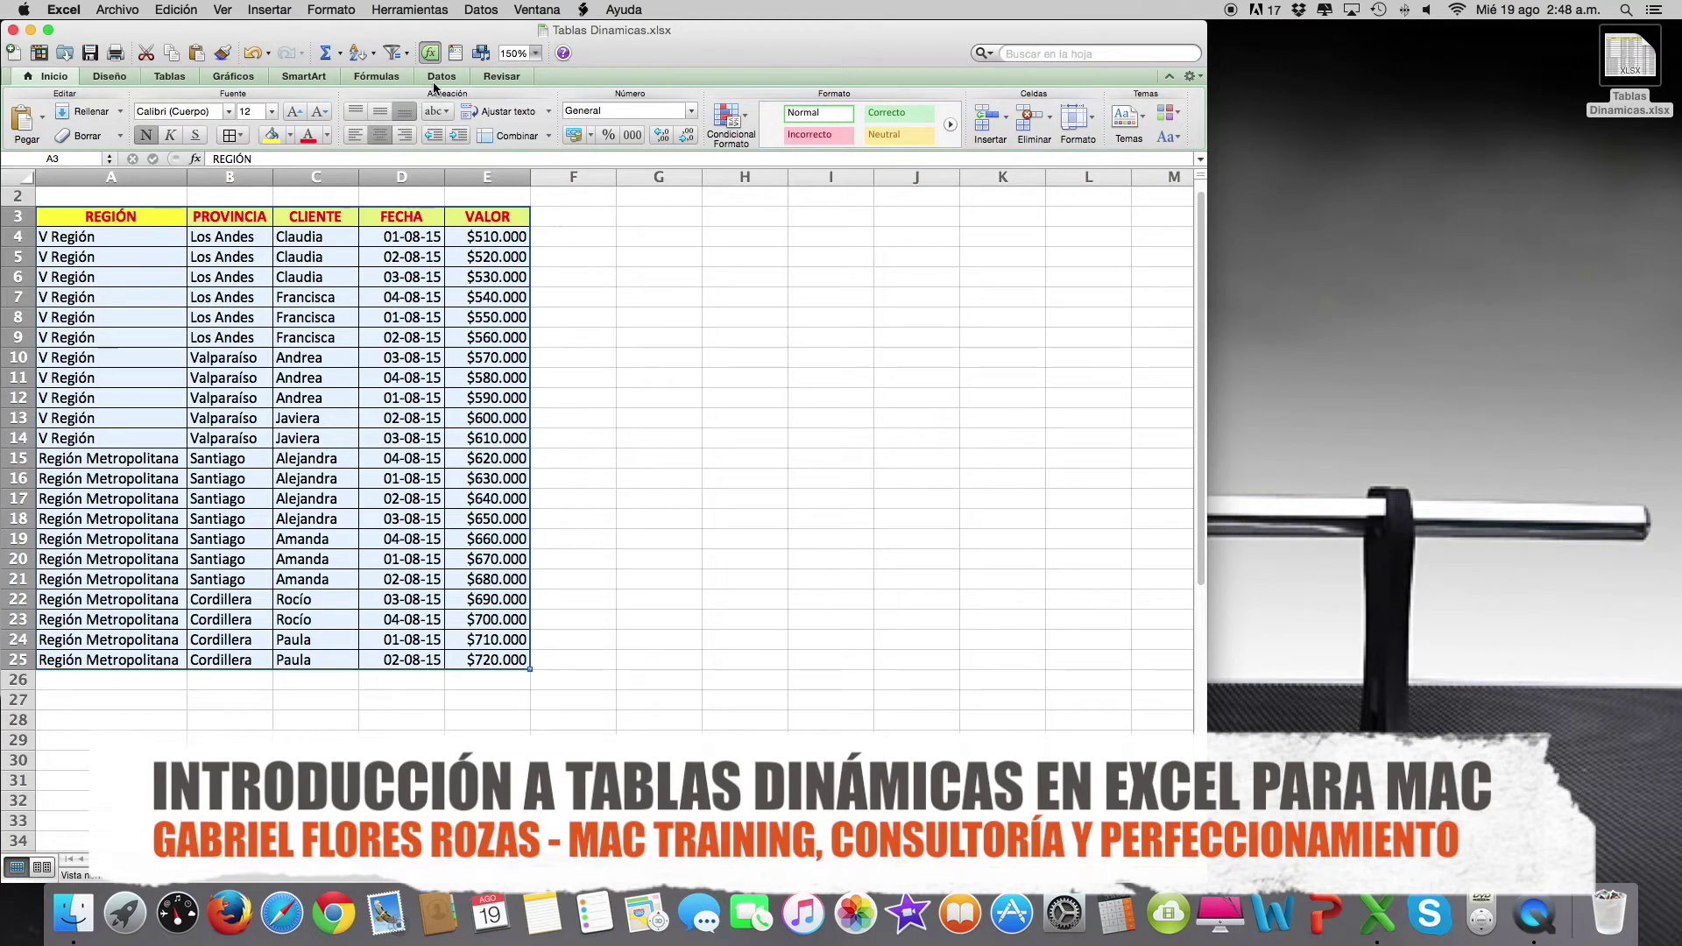
left_click(442, 76)
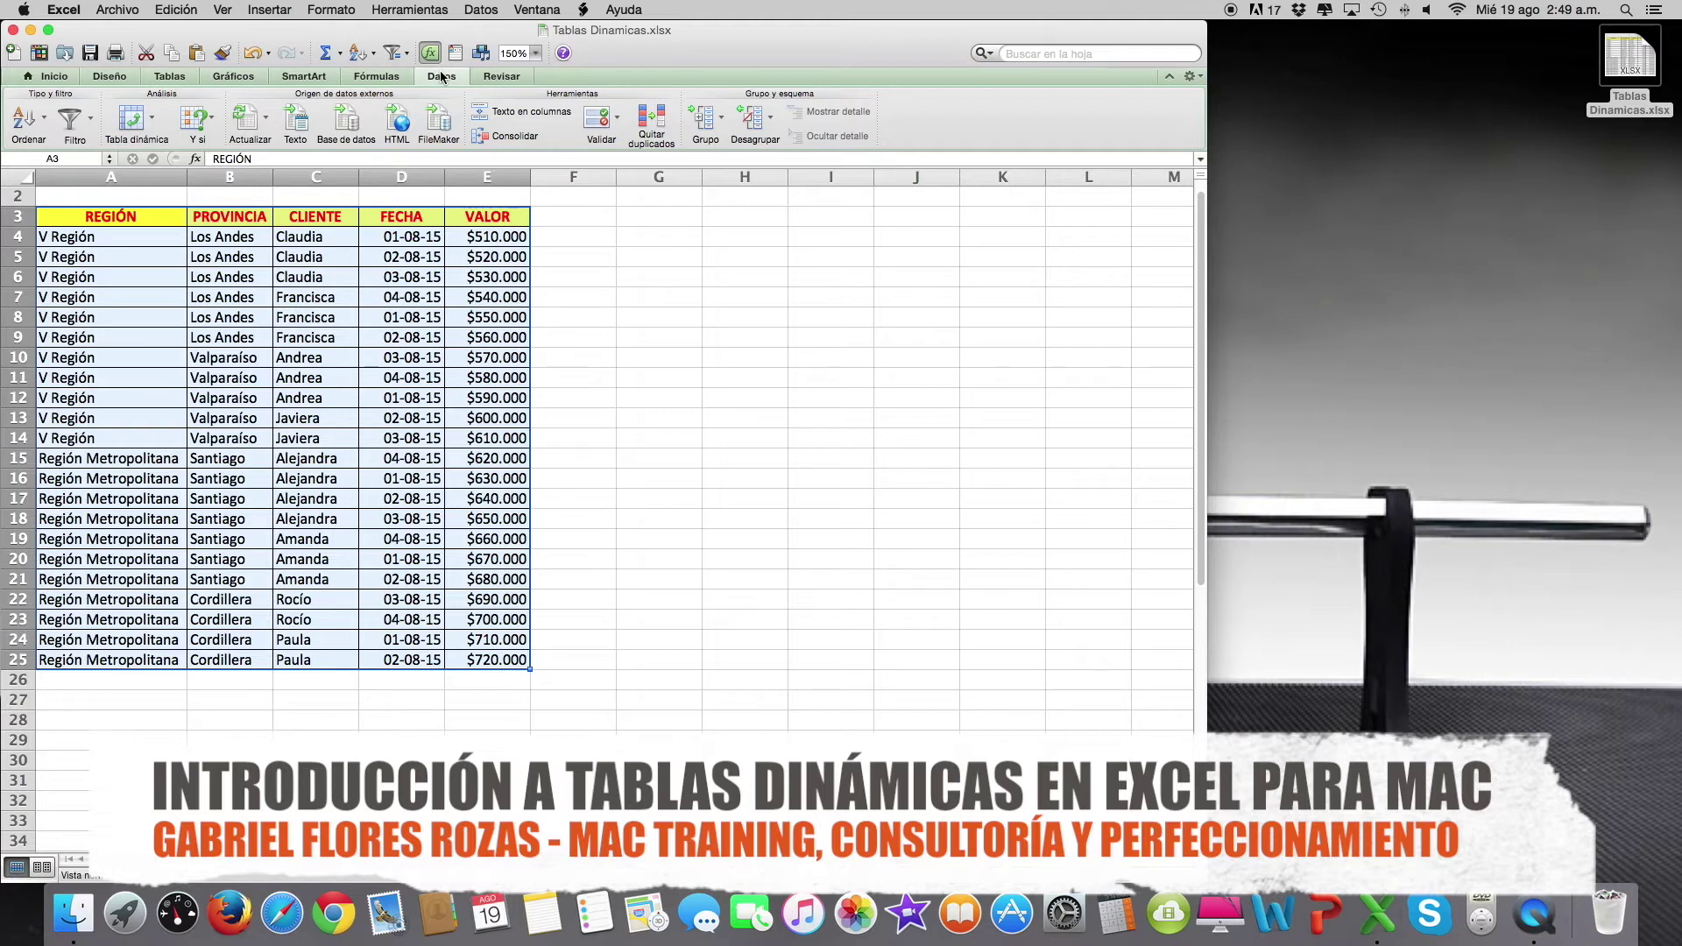
left_click(128, 120)
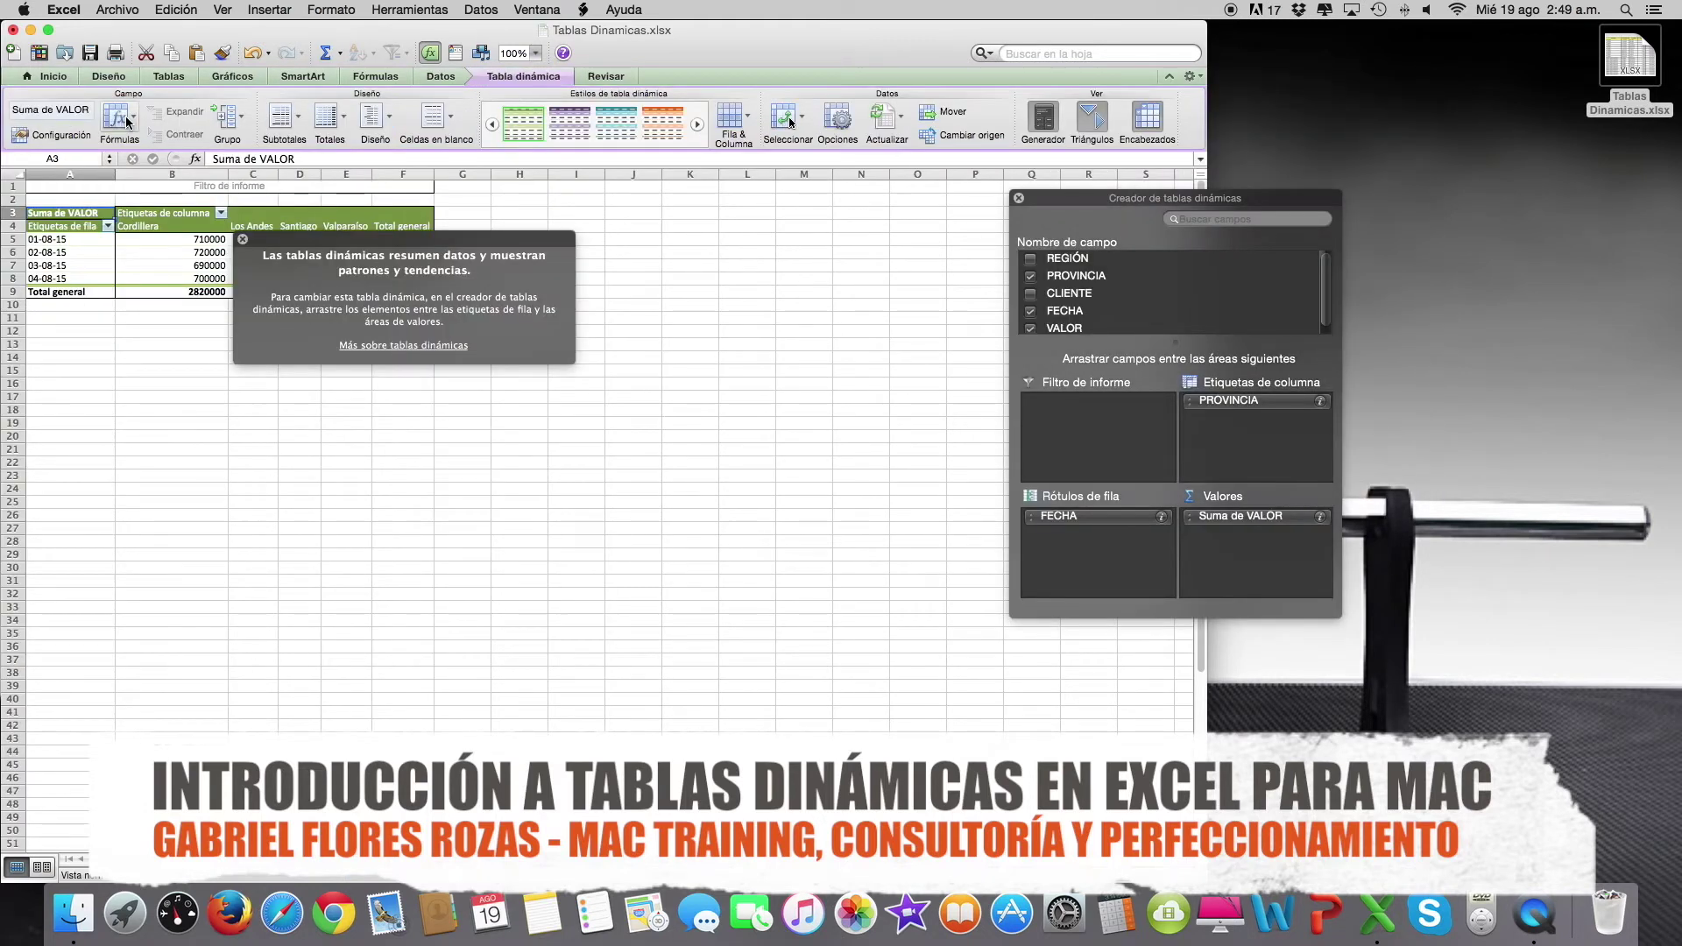
Move the help note and the pivot table builder clear of the pivot table, and select a table cell to redisplay the builder
left_click(466, 242)
left_click_drag(466, 242, 513, 454)
left_click_drag(1089, 204, 787, 290)
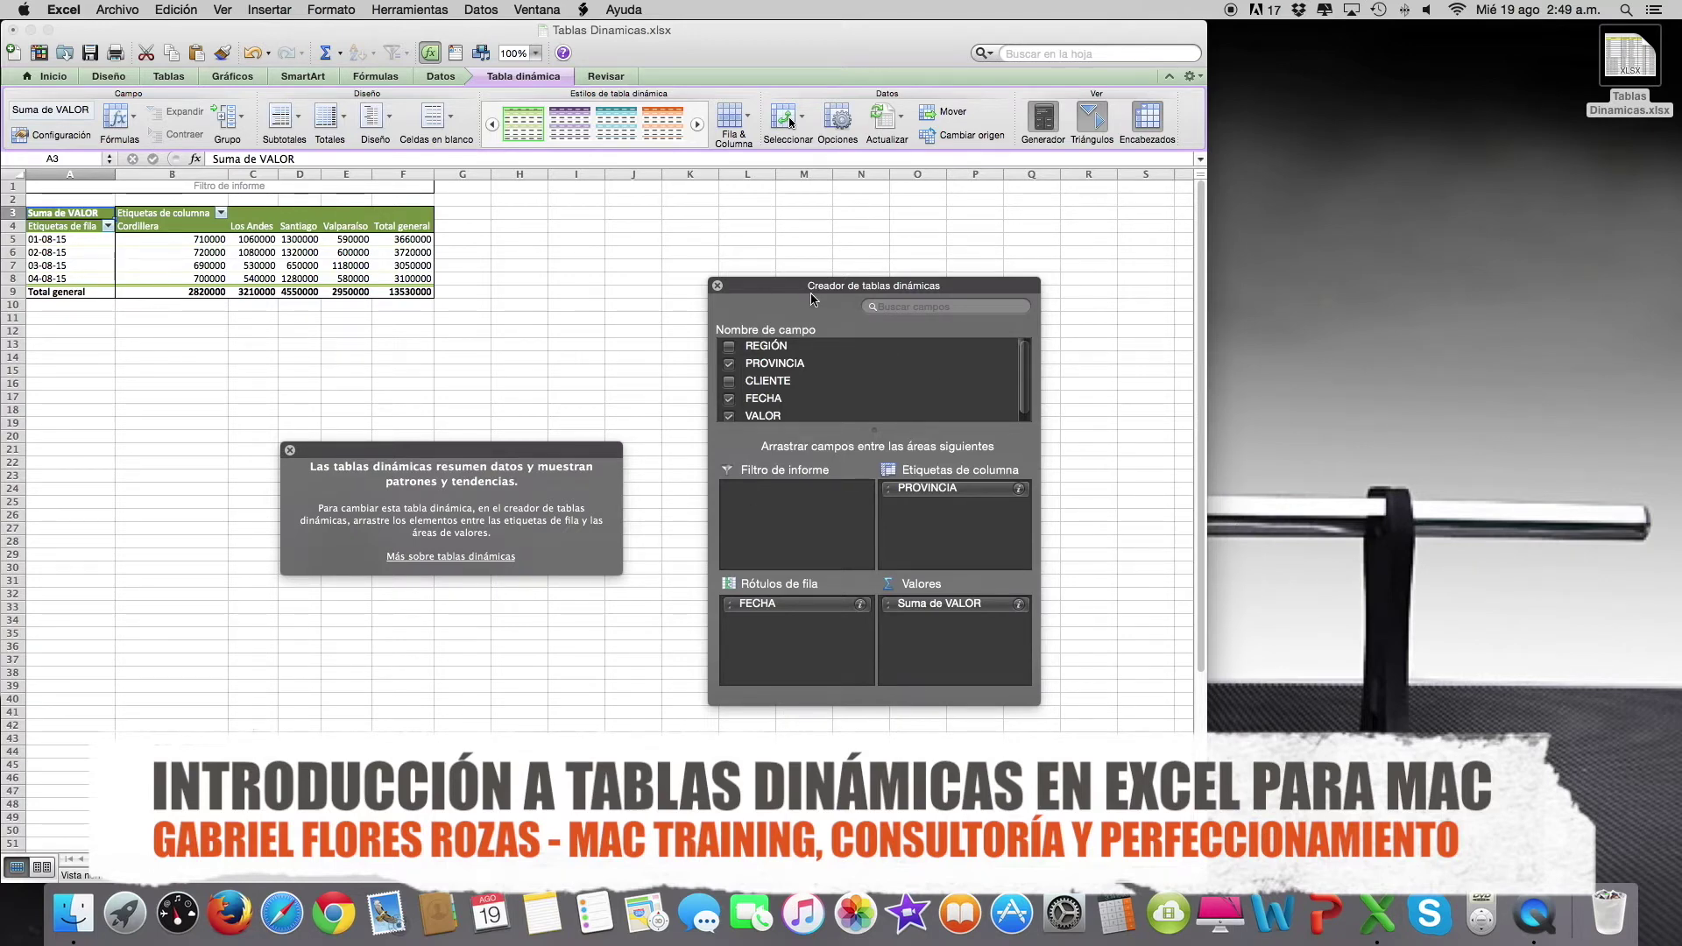
left_click_drag(793, 287, 799, 219)
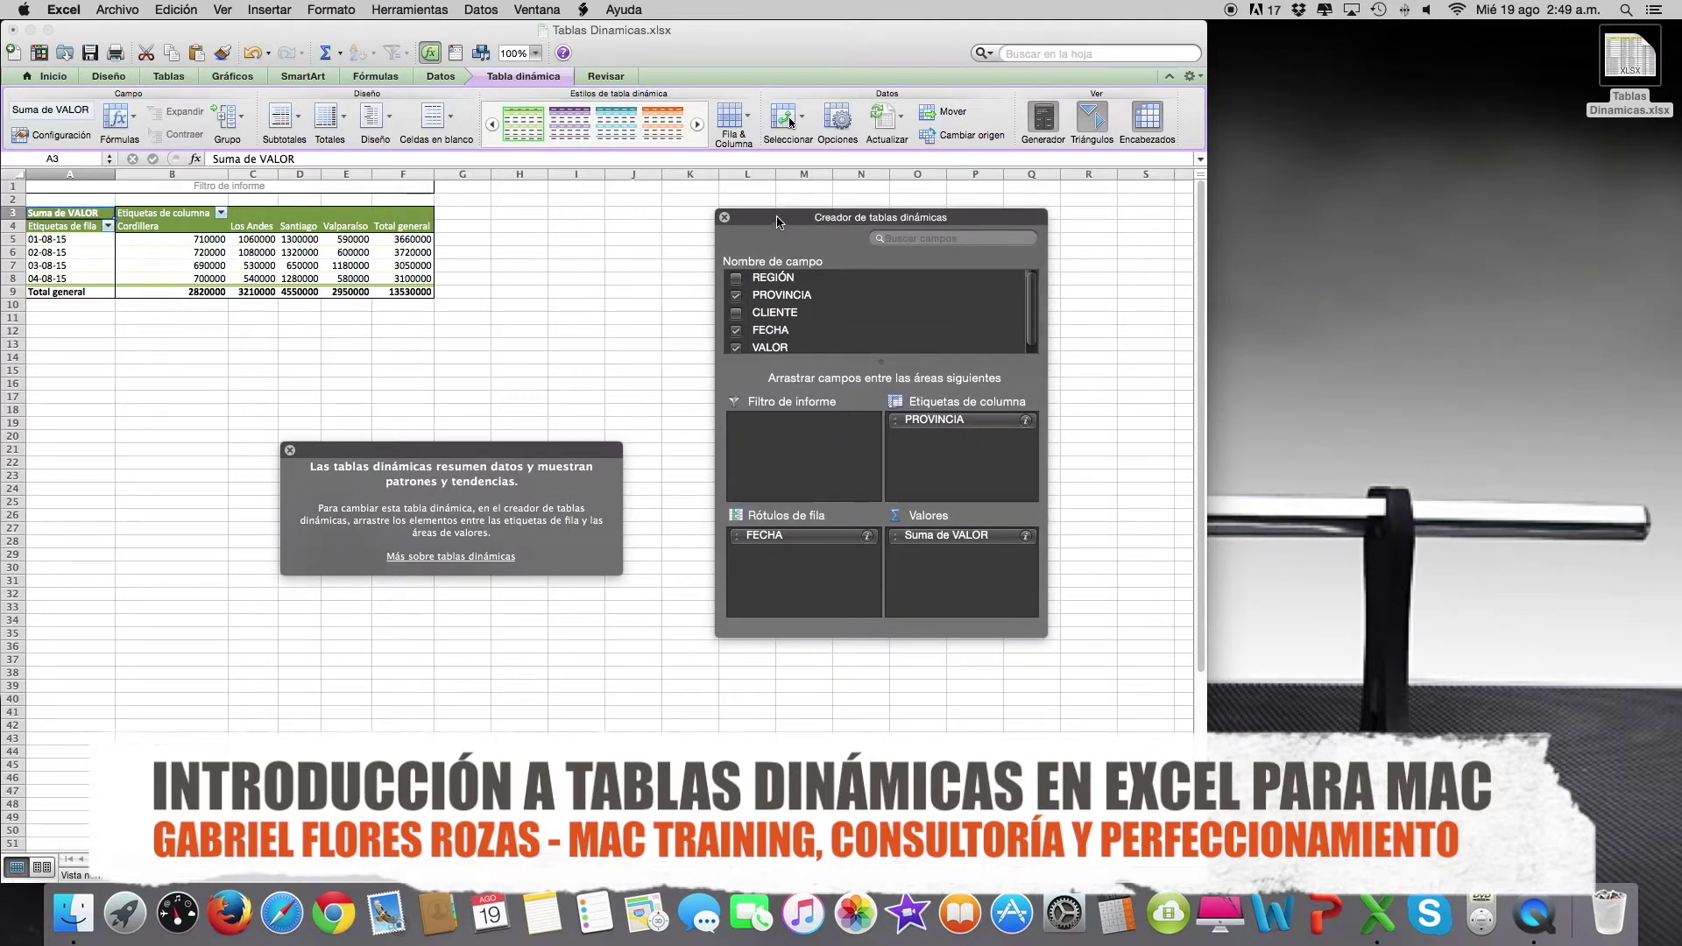
left_click_drag(778, 222, 794, 251)
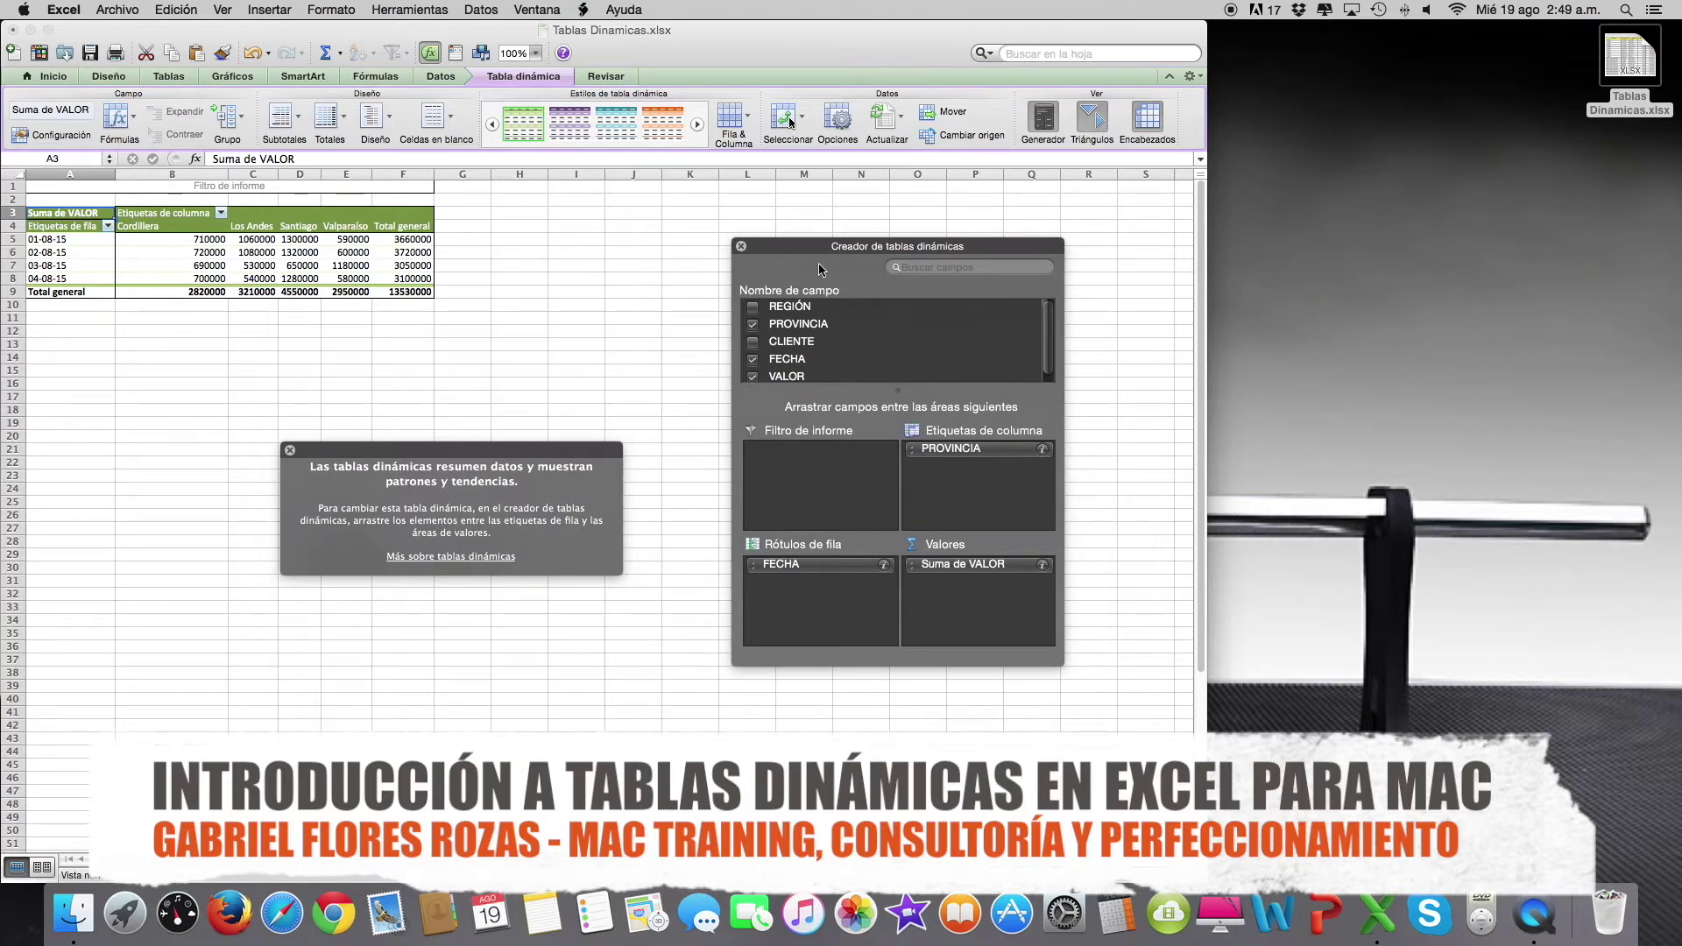
left_click(165, 349)
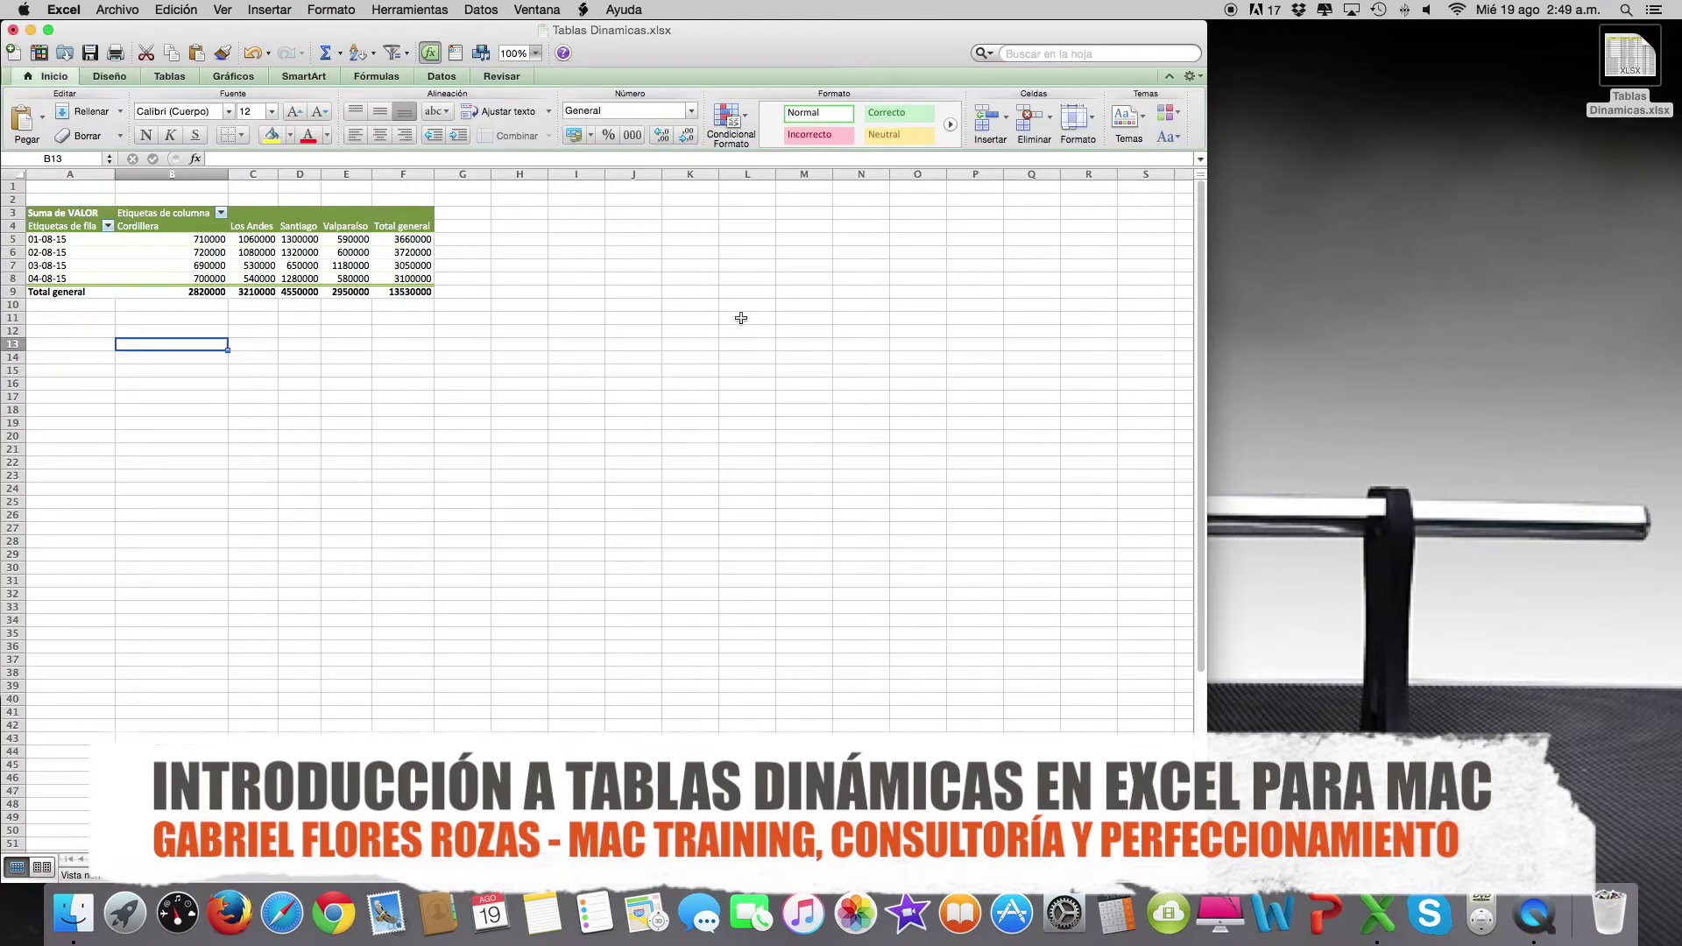
left_click(348, 252)
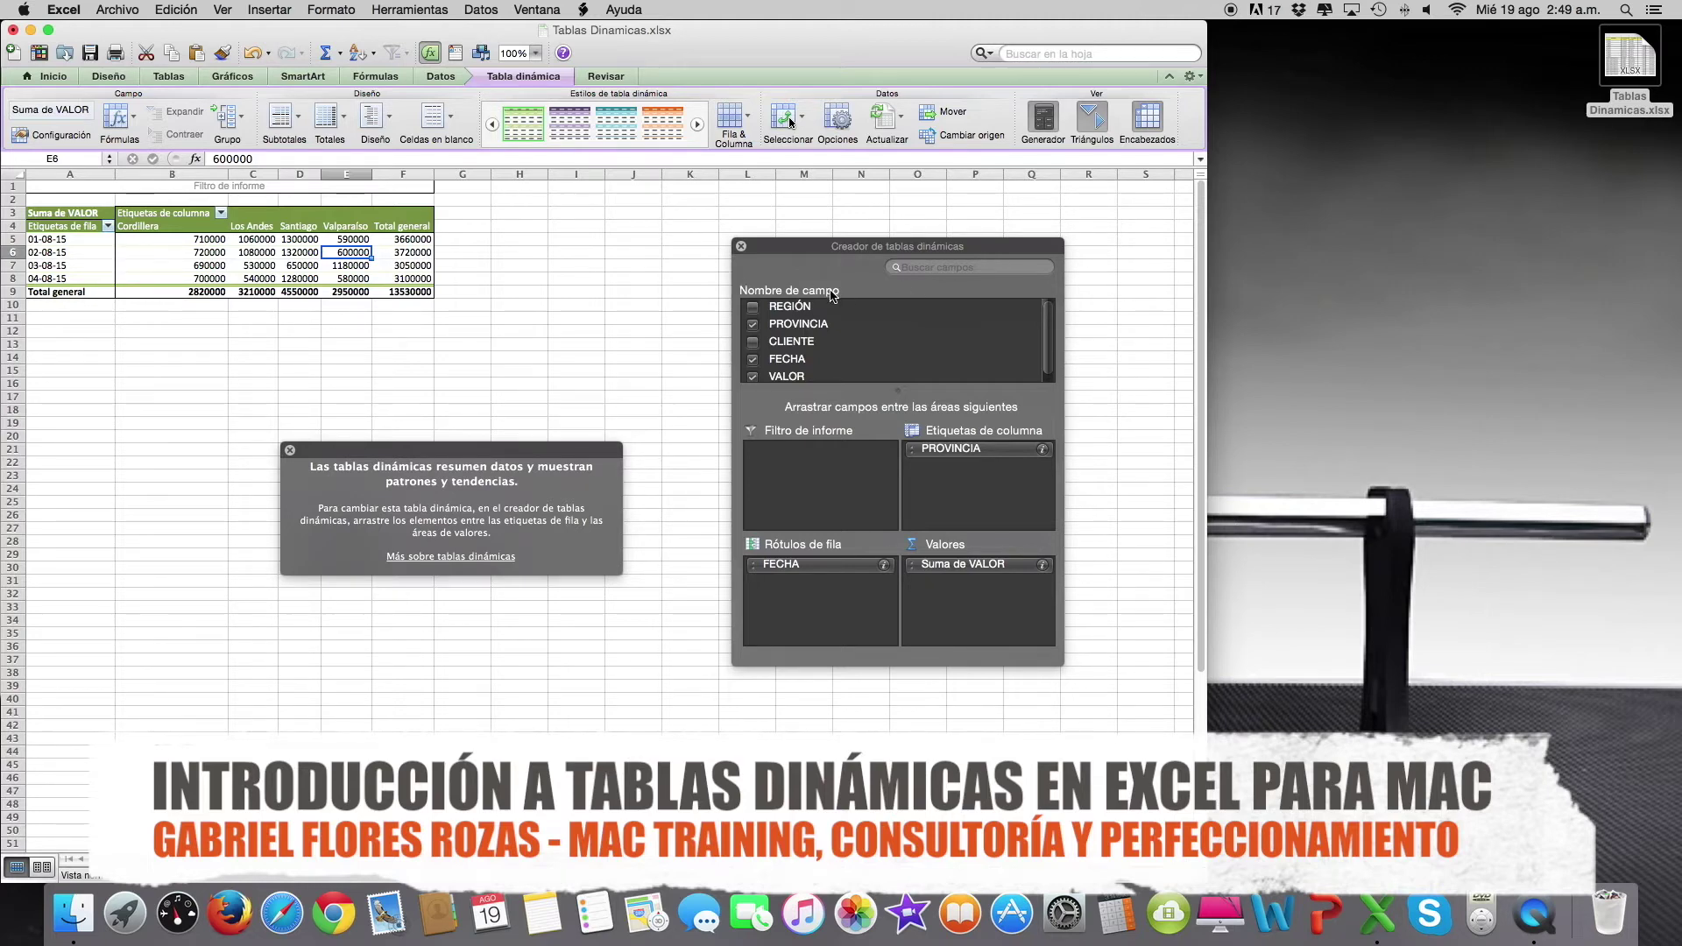
Include the REGIÓN field in the pivot table and also place it in the report filter area
scroll(779, 325, "down", 1)
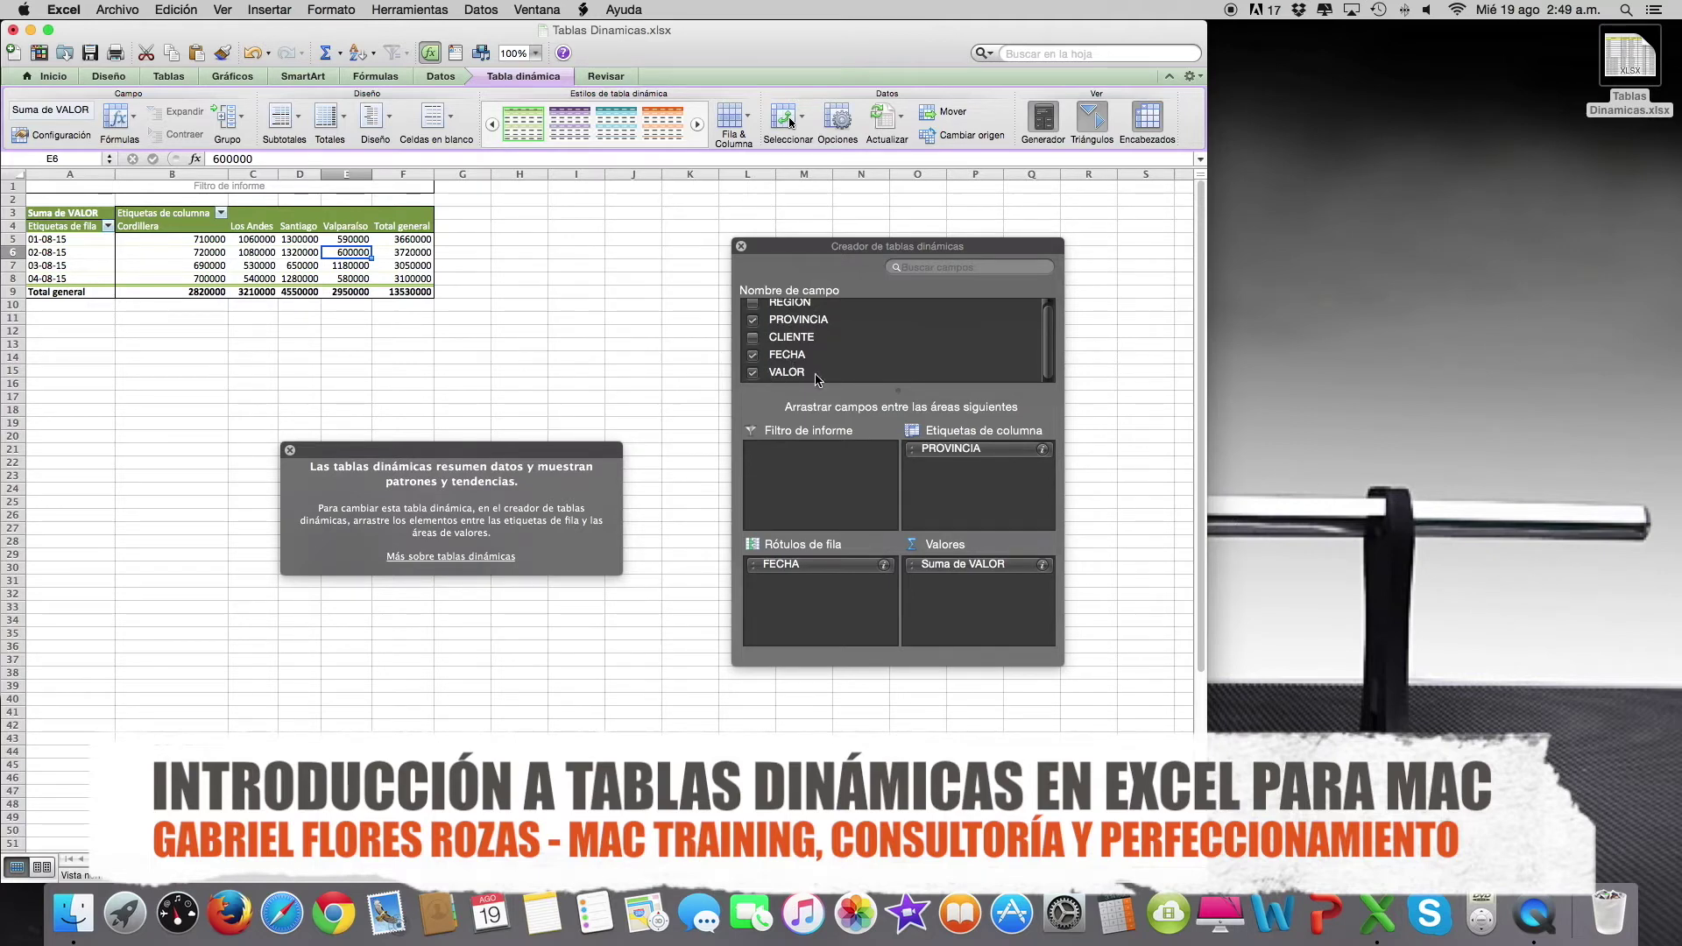
scroll(854, 361, "up", 1)
left_click(752, 309)
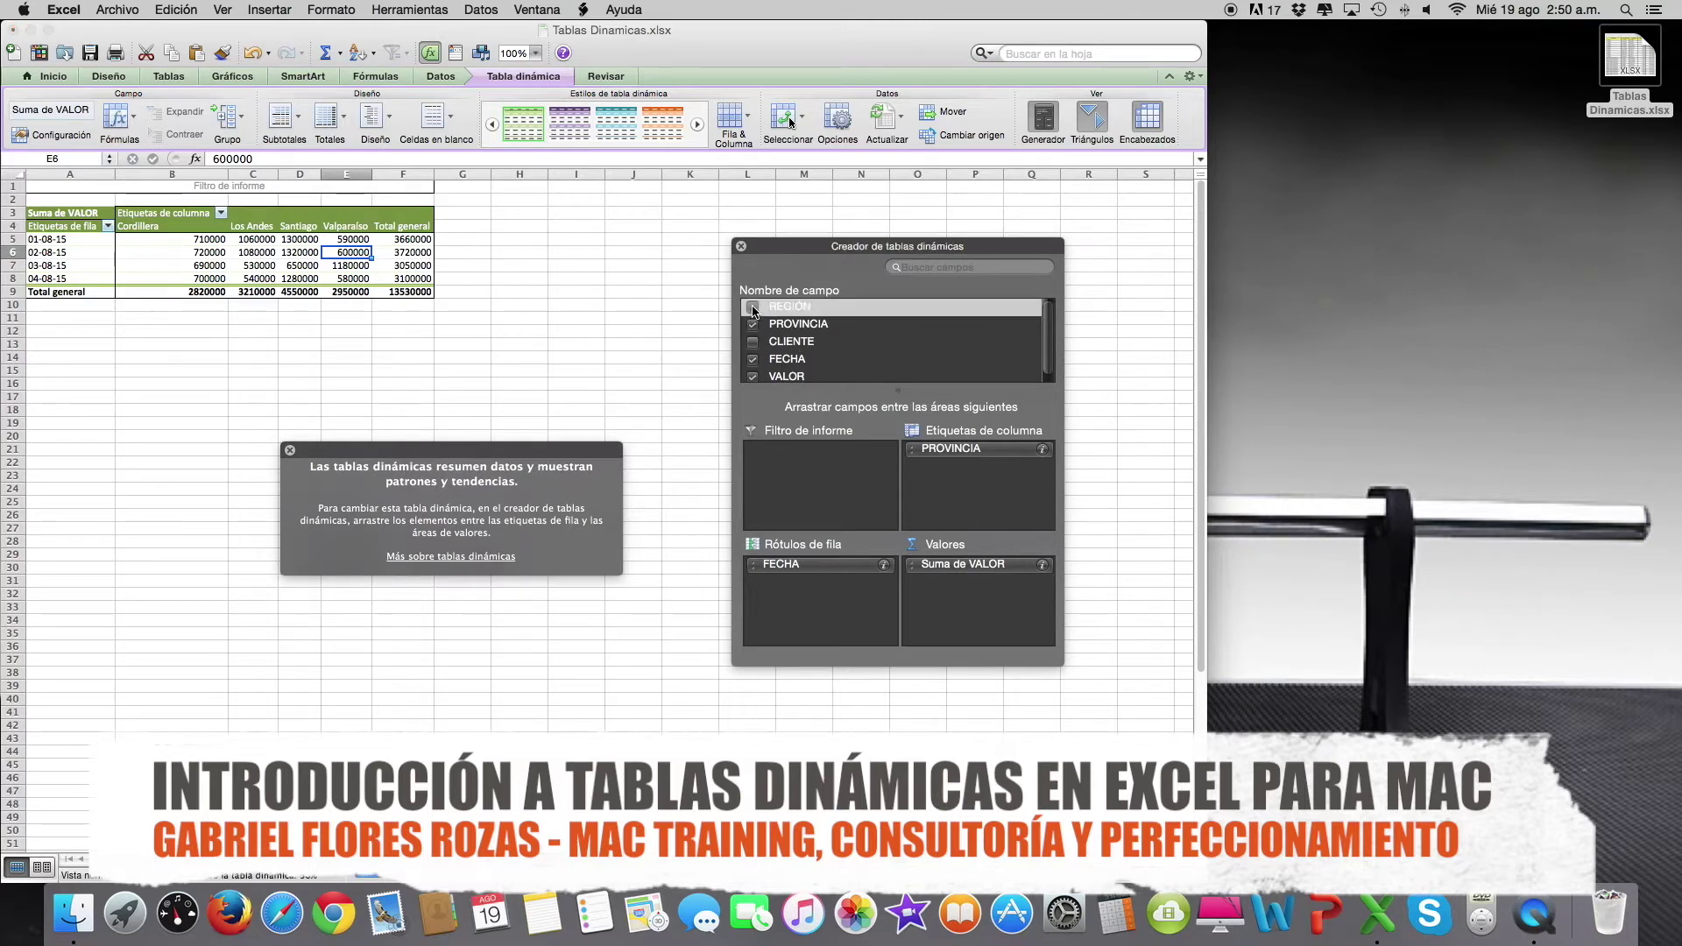
left_click_drag(799, 252, 759, 359)
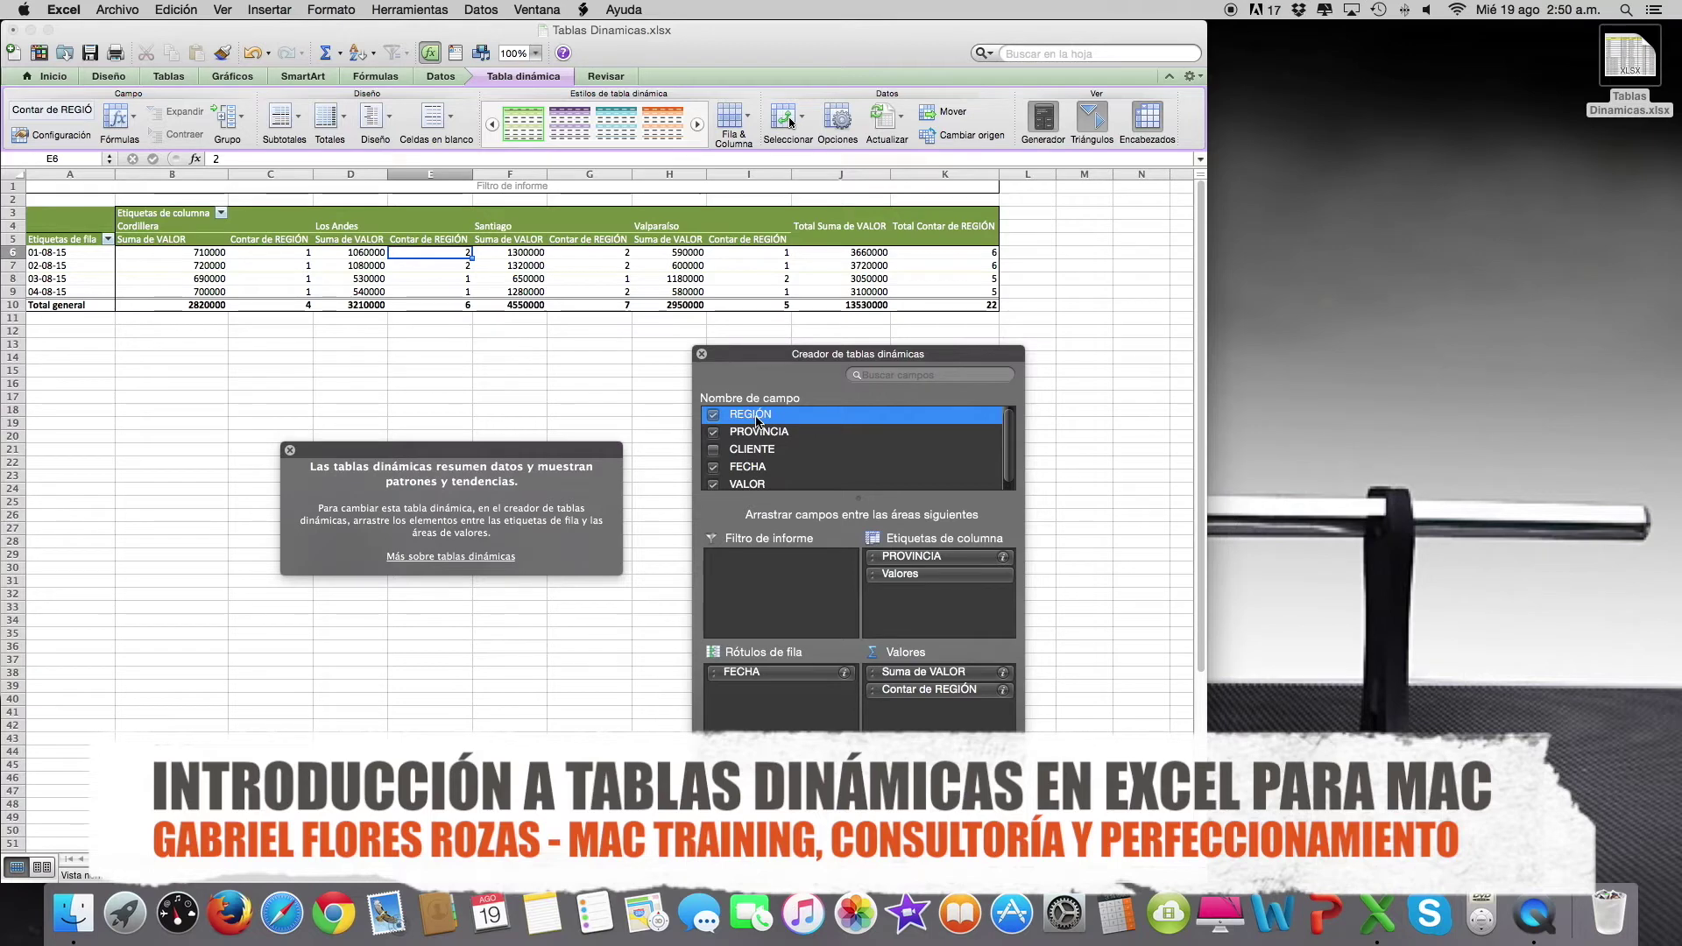
left_click_drag(759, 420, 771, 575)
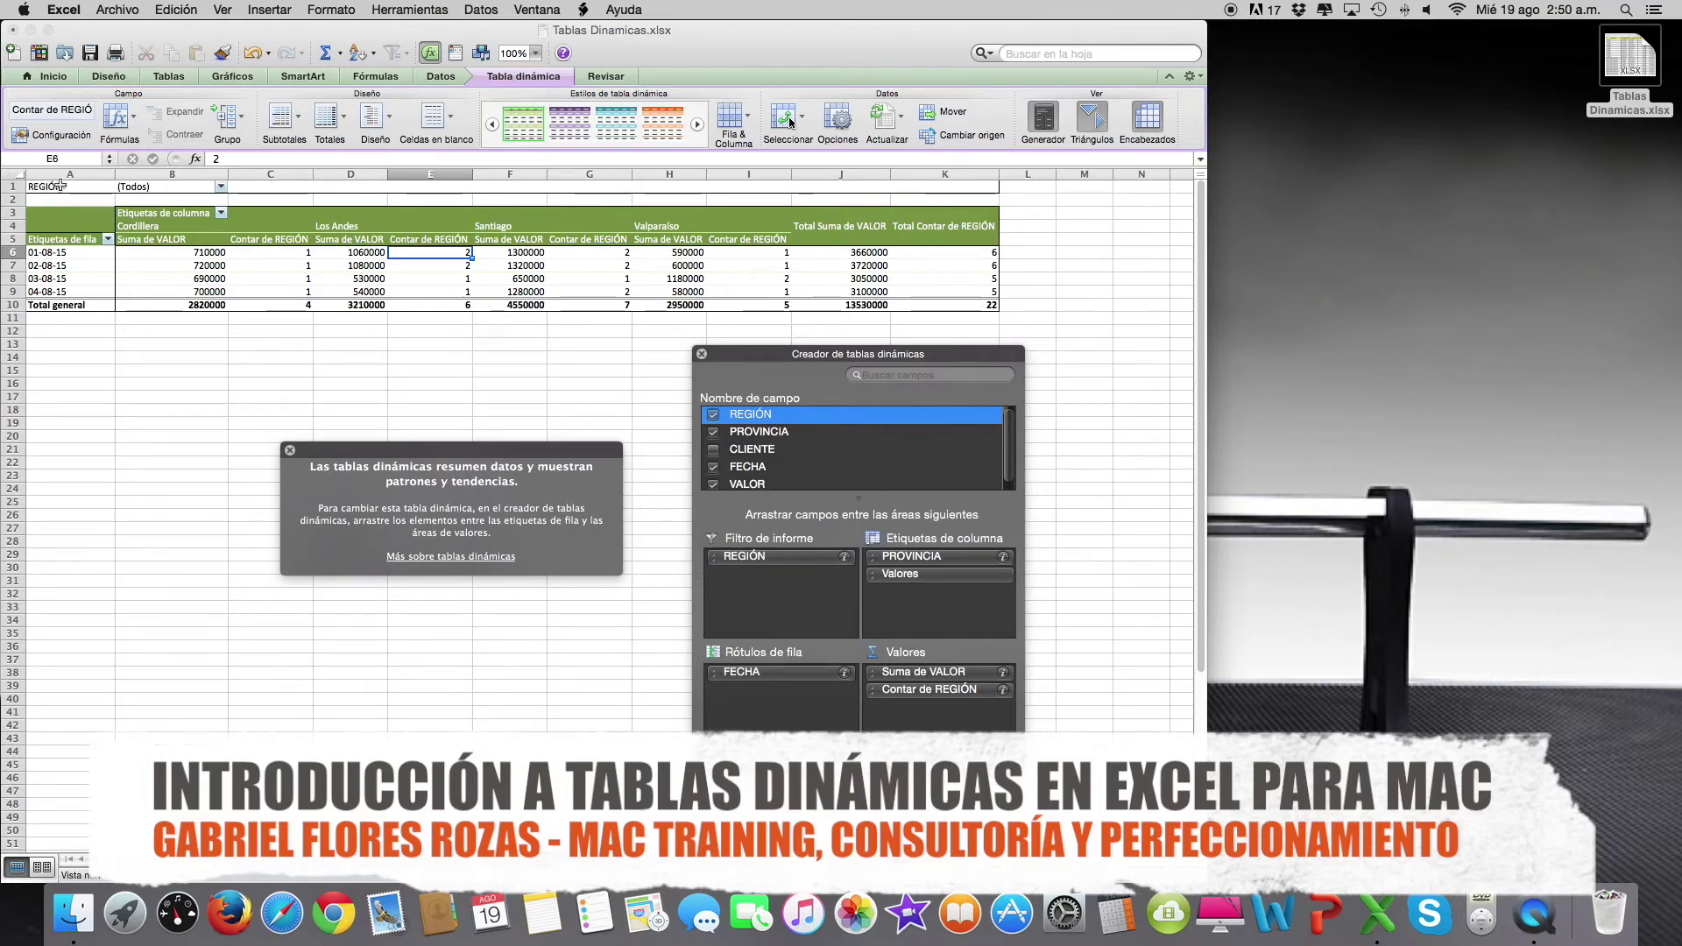
Filter the pivot table's REGIÓN field to Región Metropolitana only and move the filter window off the table
left_click(221, 188)
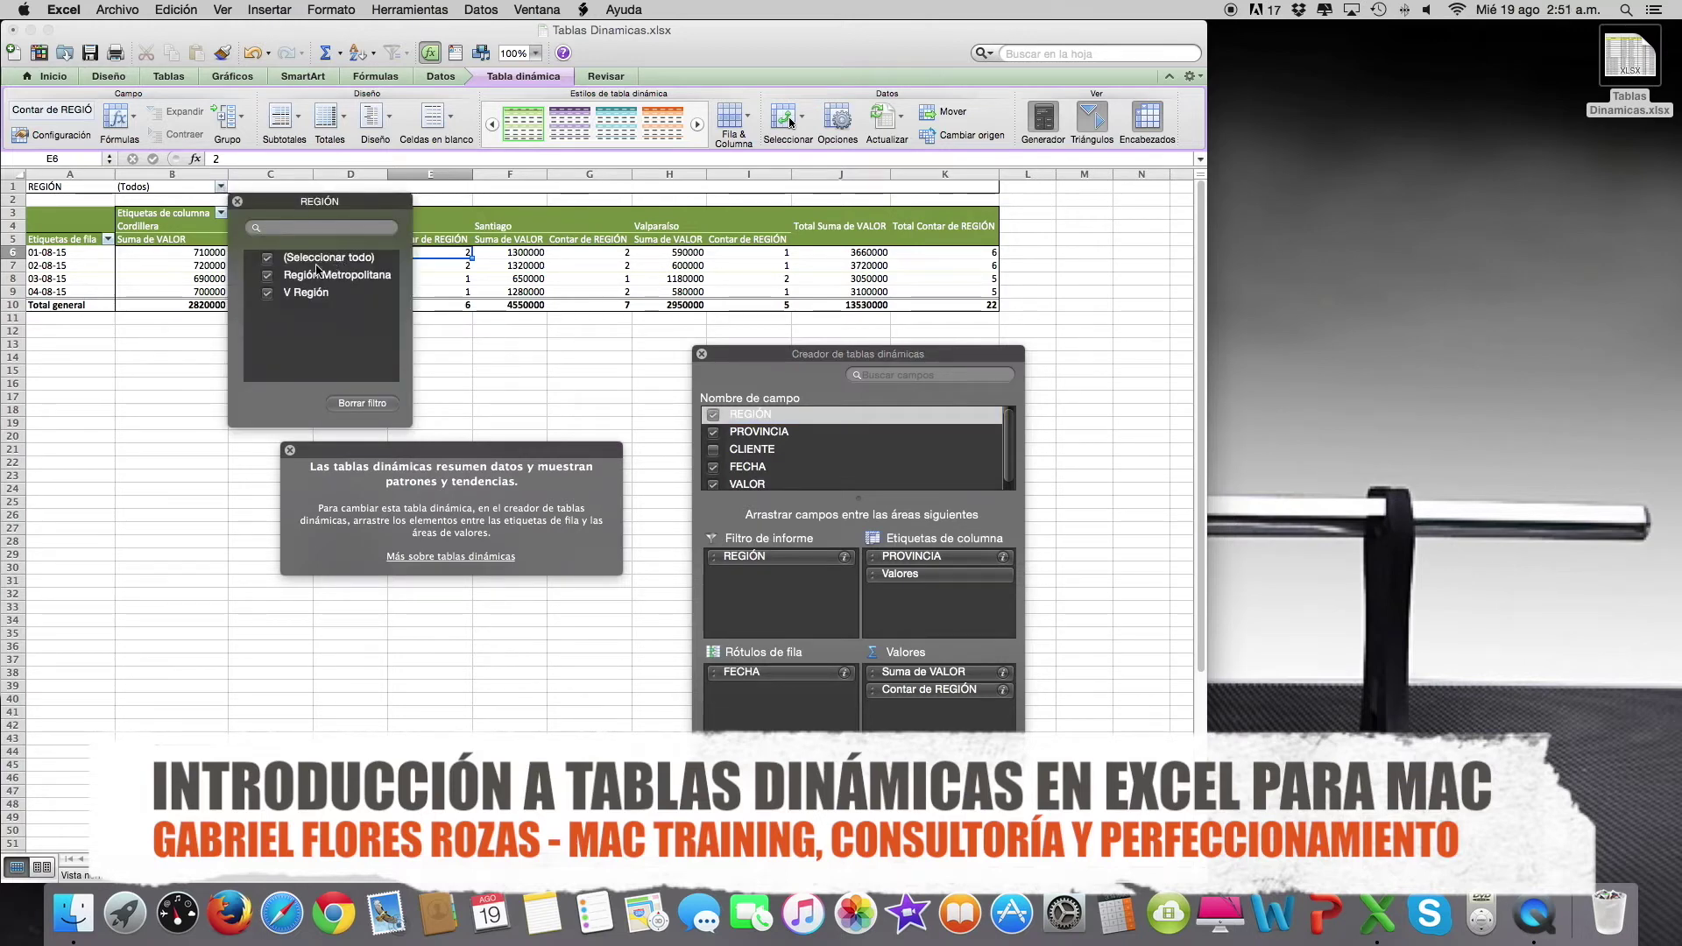
left_click(267, 294)
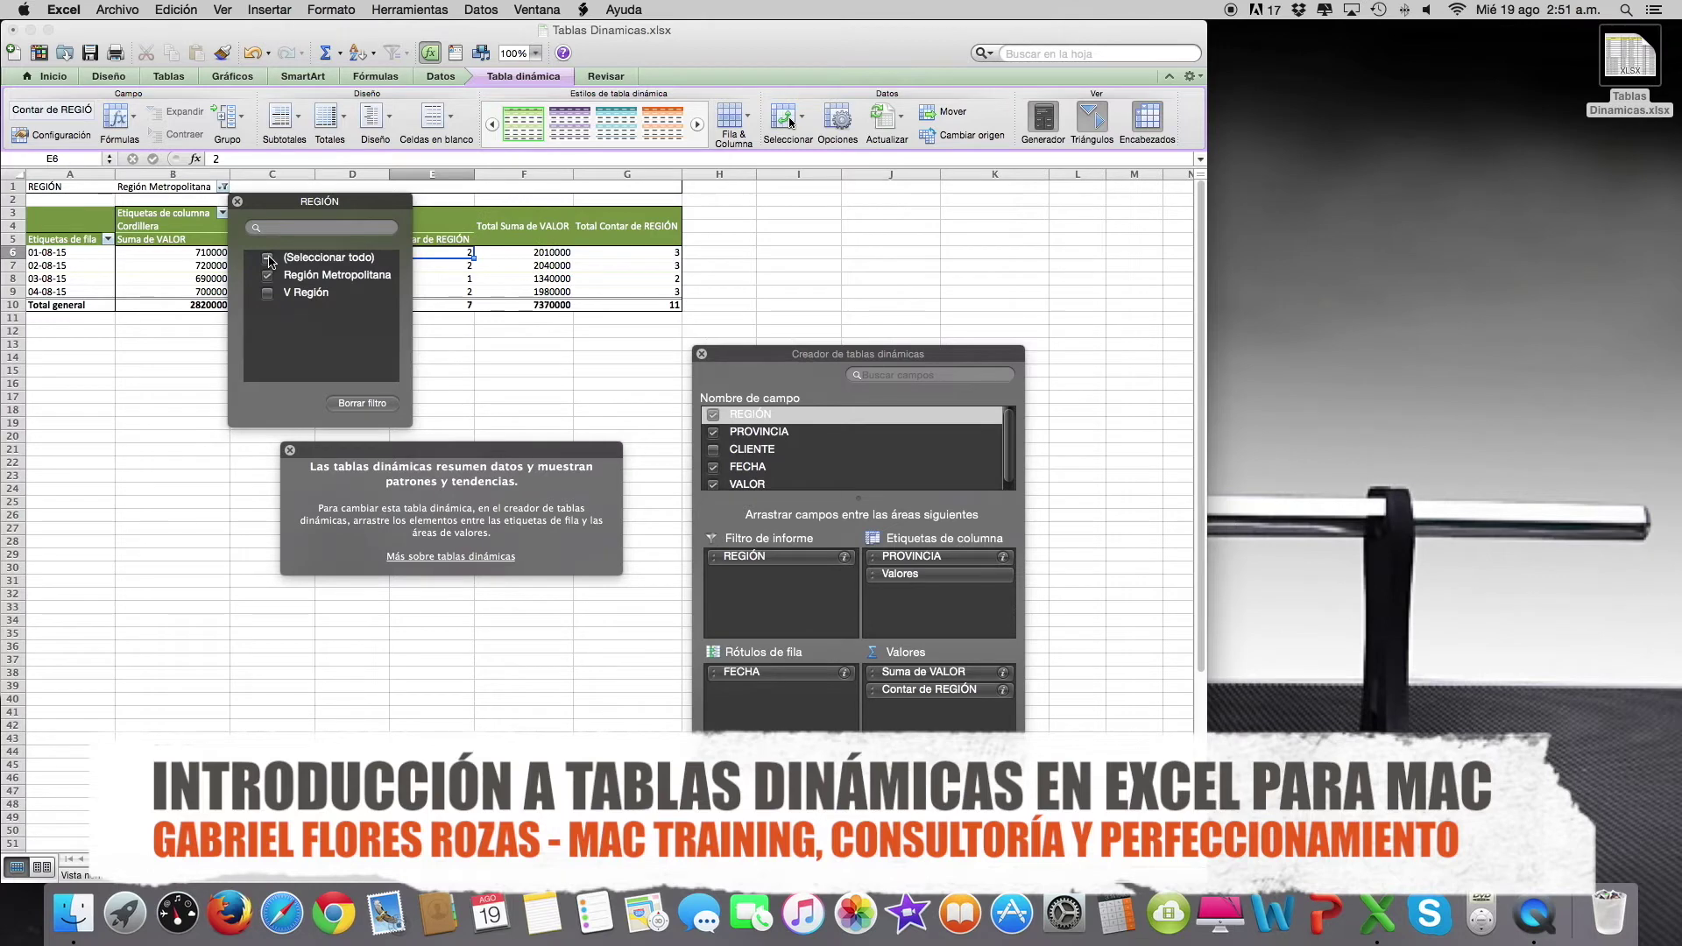
left_click_drag(262, 193, 111, 534)
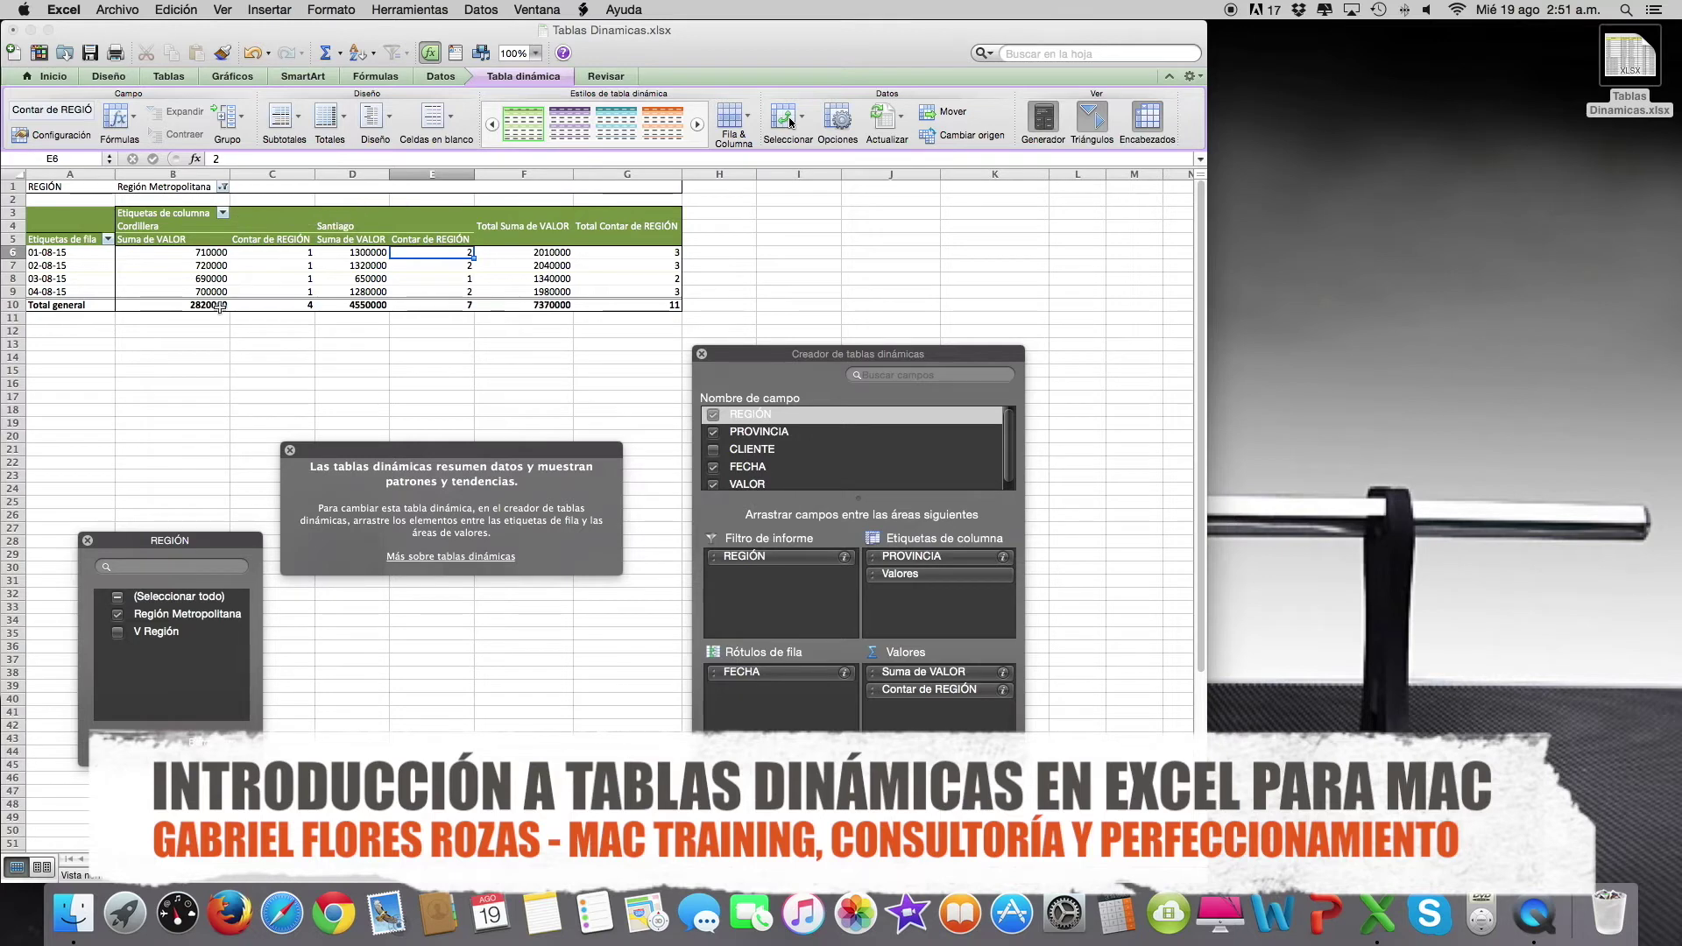
Switch the REGIÓN filter to V Región only, and restore all regions
left_click(118, 632)
left_click(117, 614)
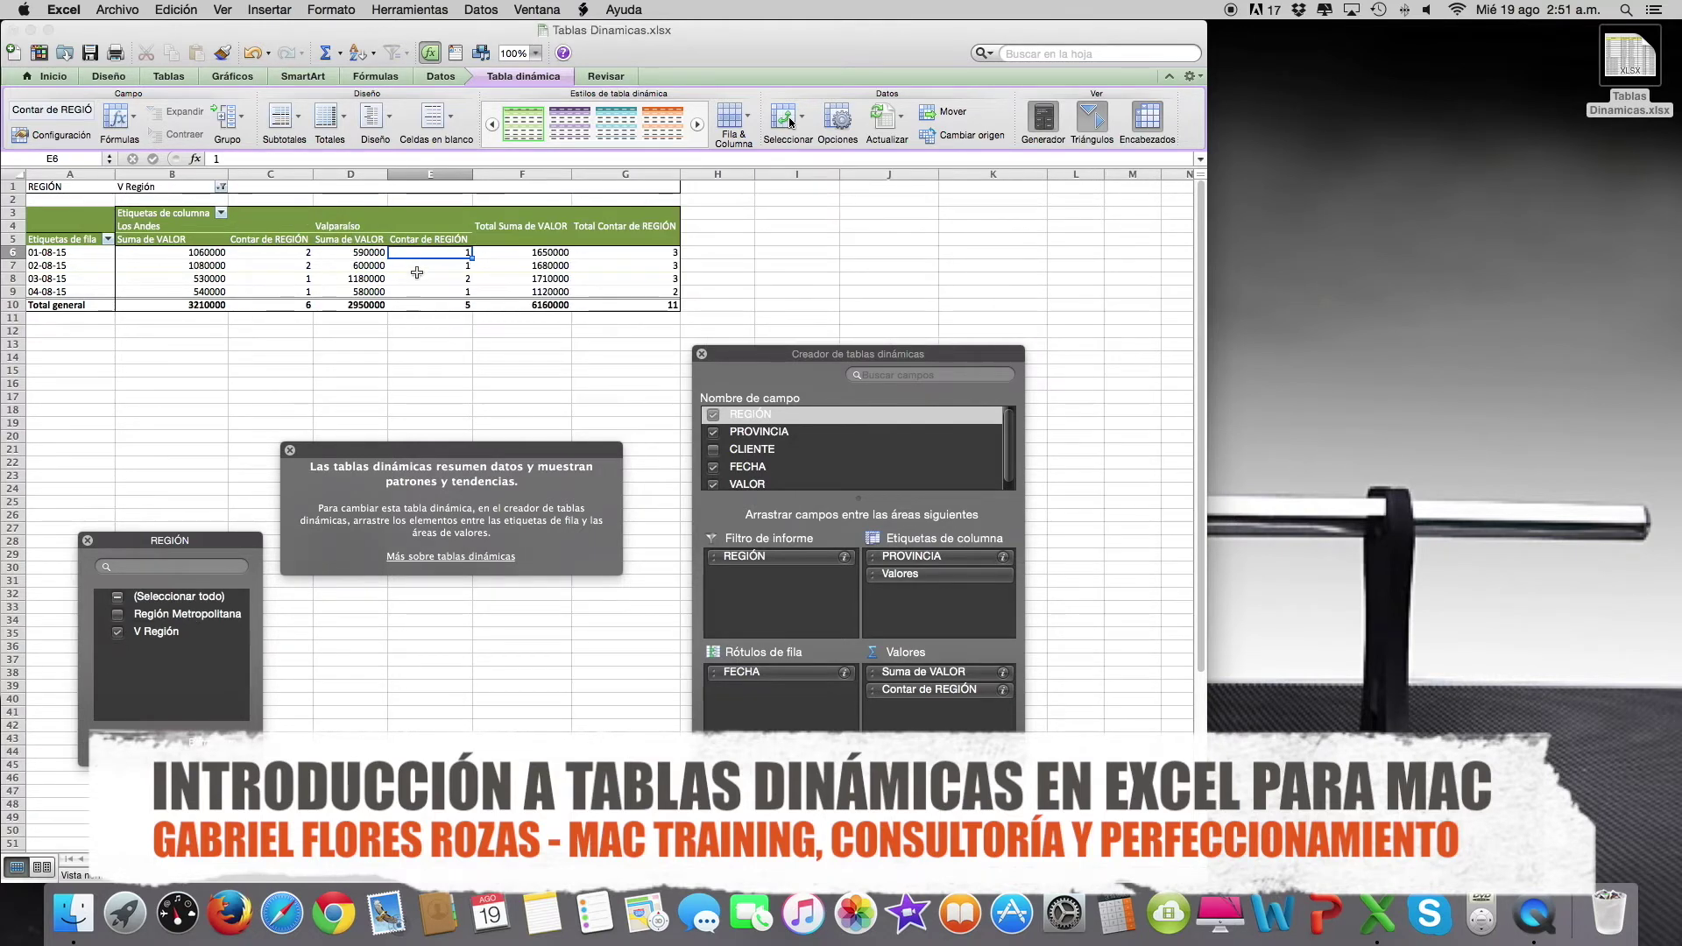
left_click(117, 597)
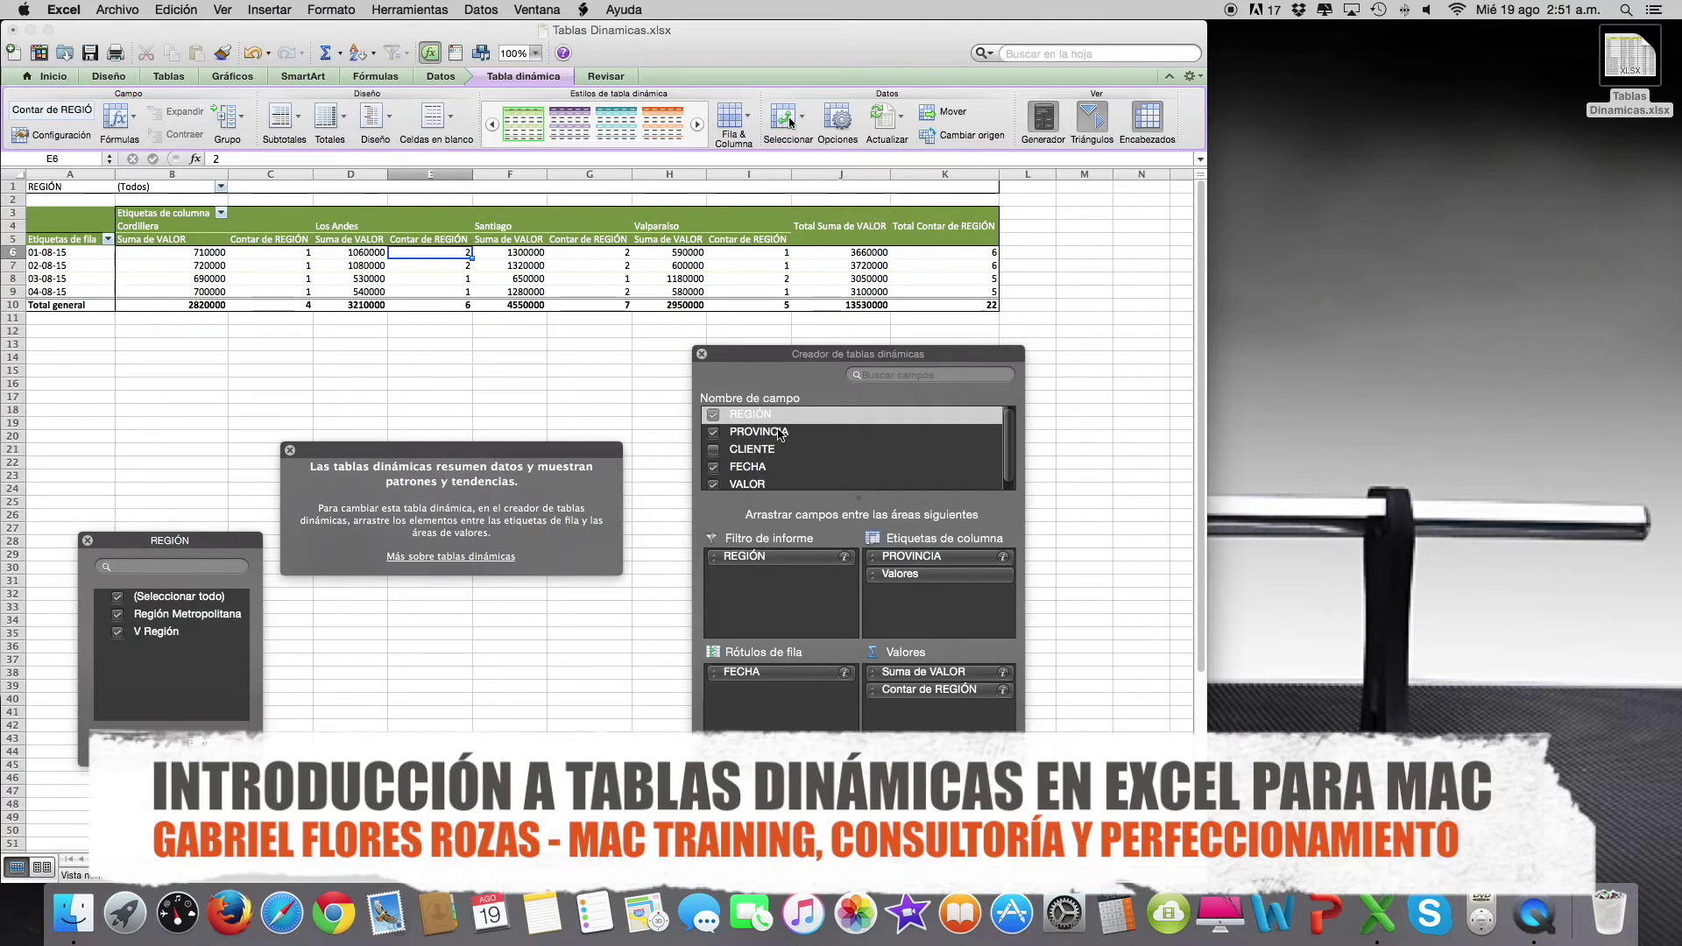
Move the PROVINCIA field to the report filter area and limit the REGIÓN filter to Región Metropolitana
left_click_drag(775, 433, 789, 605)
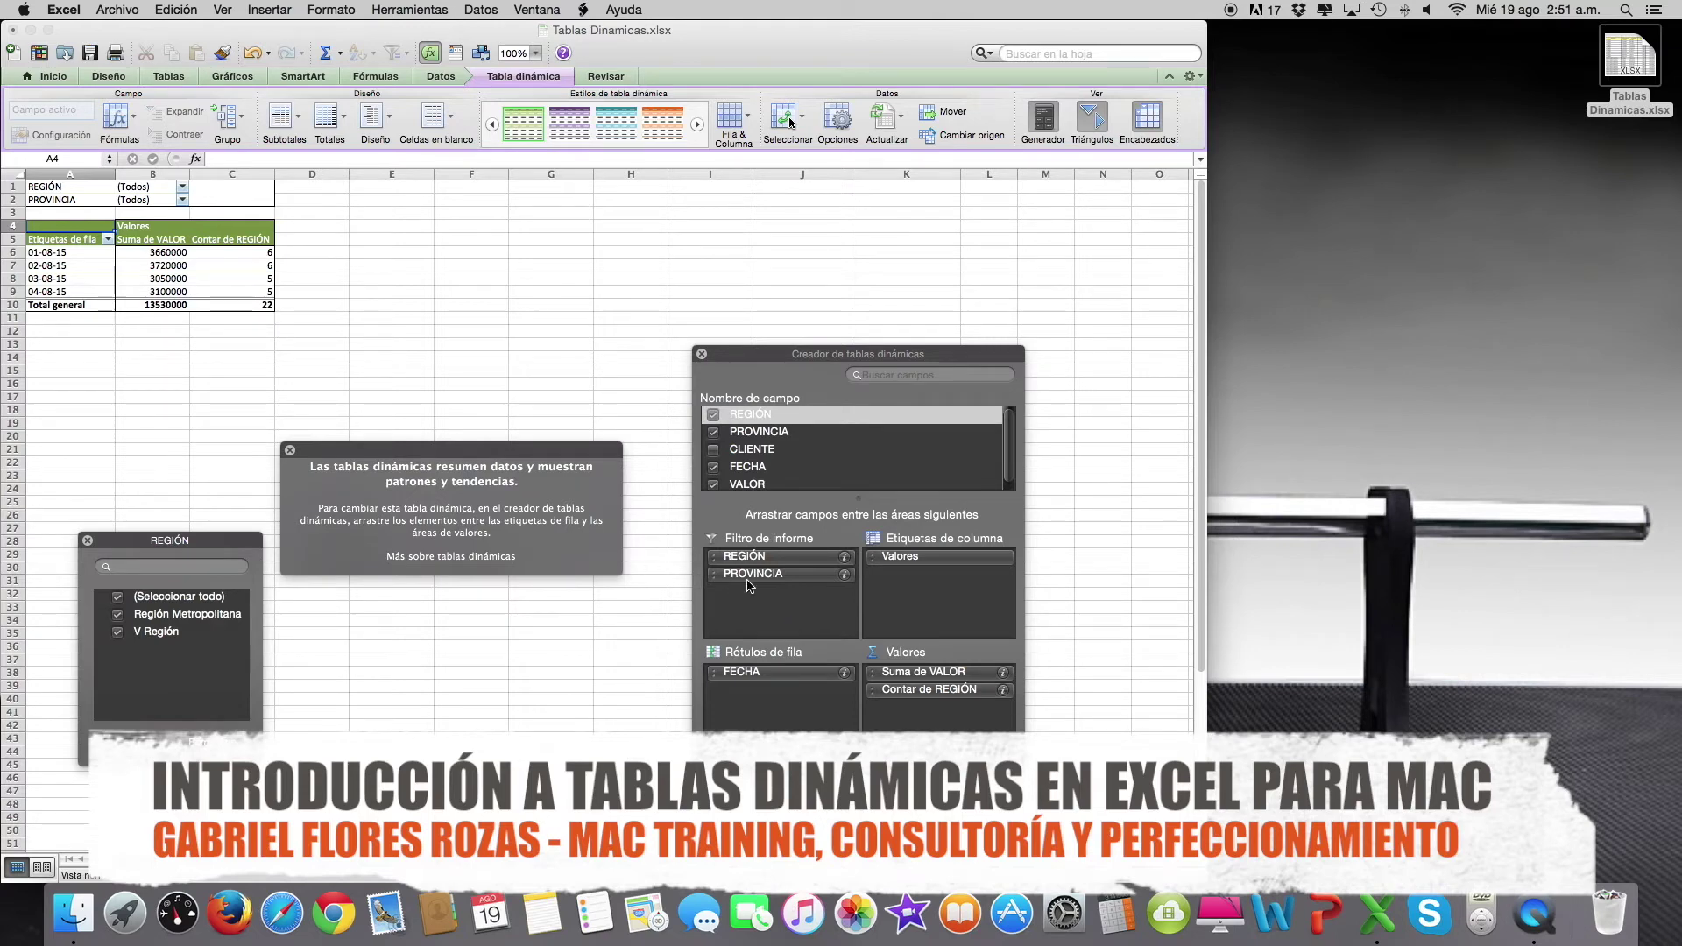
left_click(182, 187)
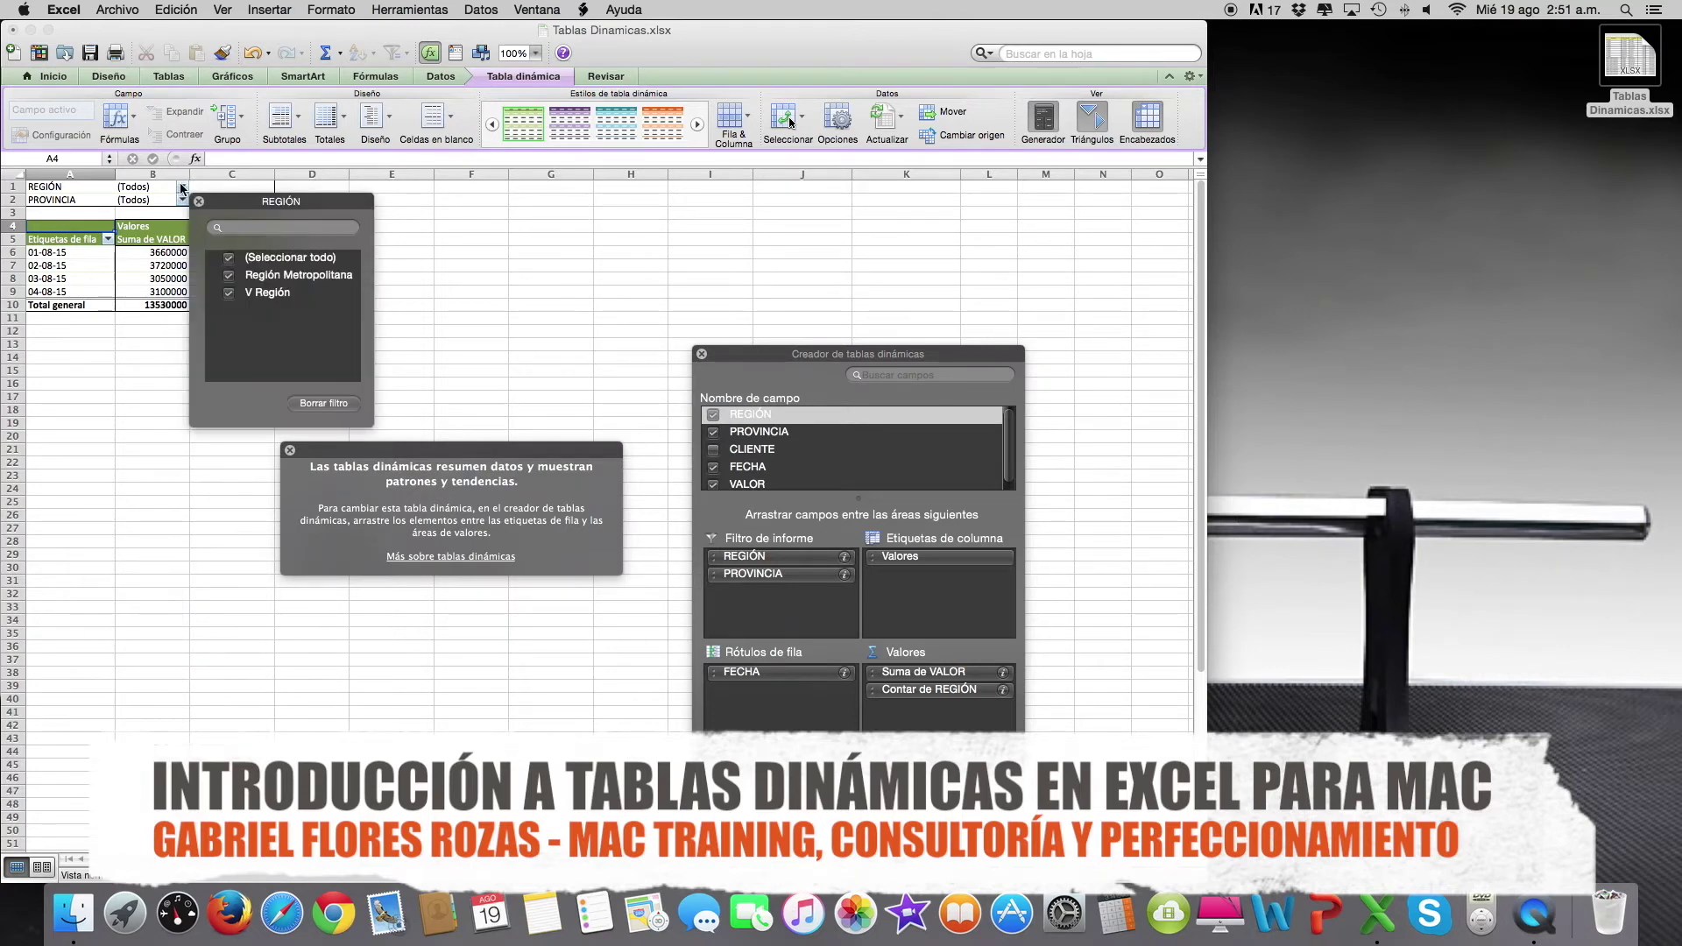
left_click(229, 294)
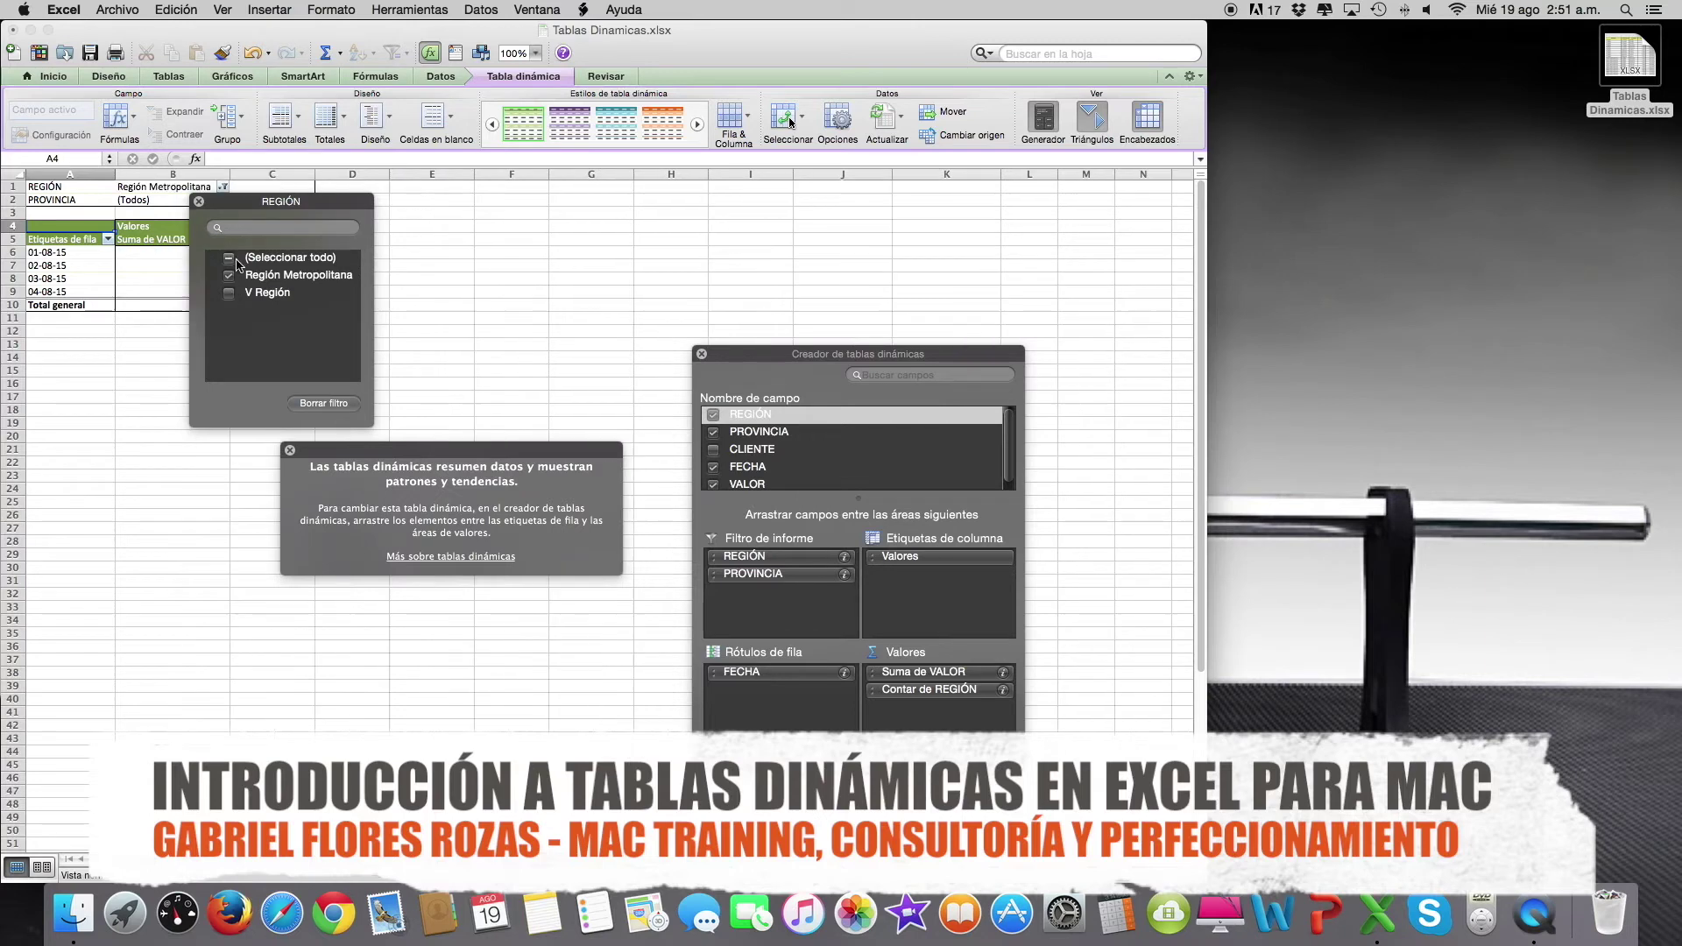
left_click_drag(221, 201, 83, 433)
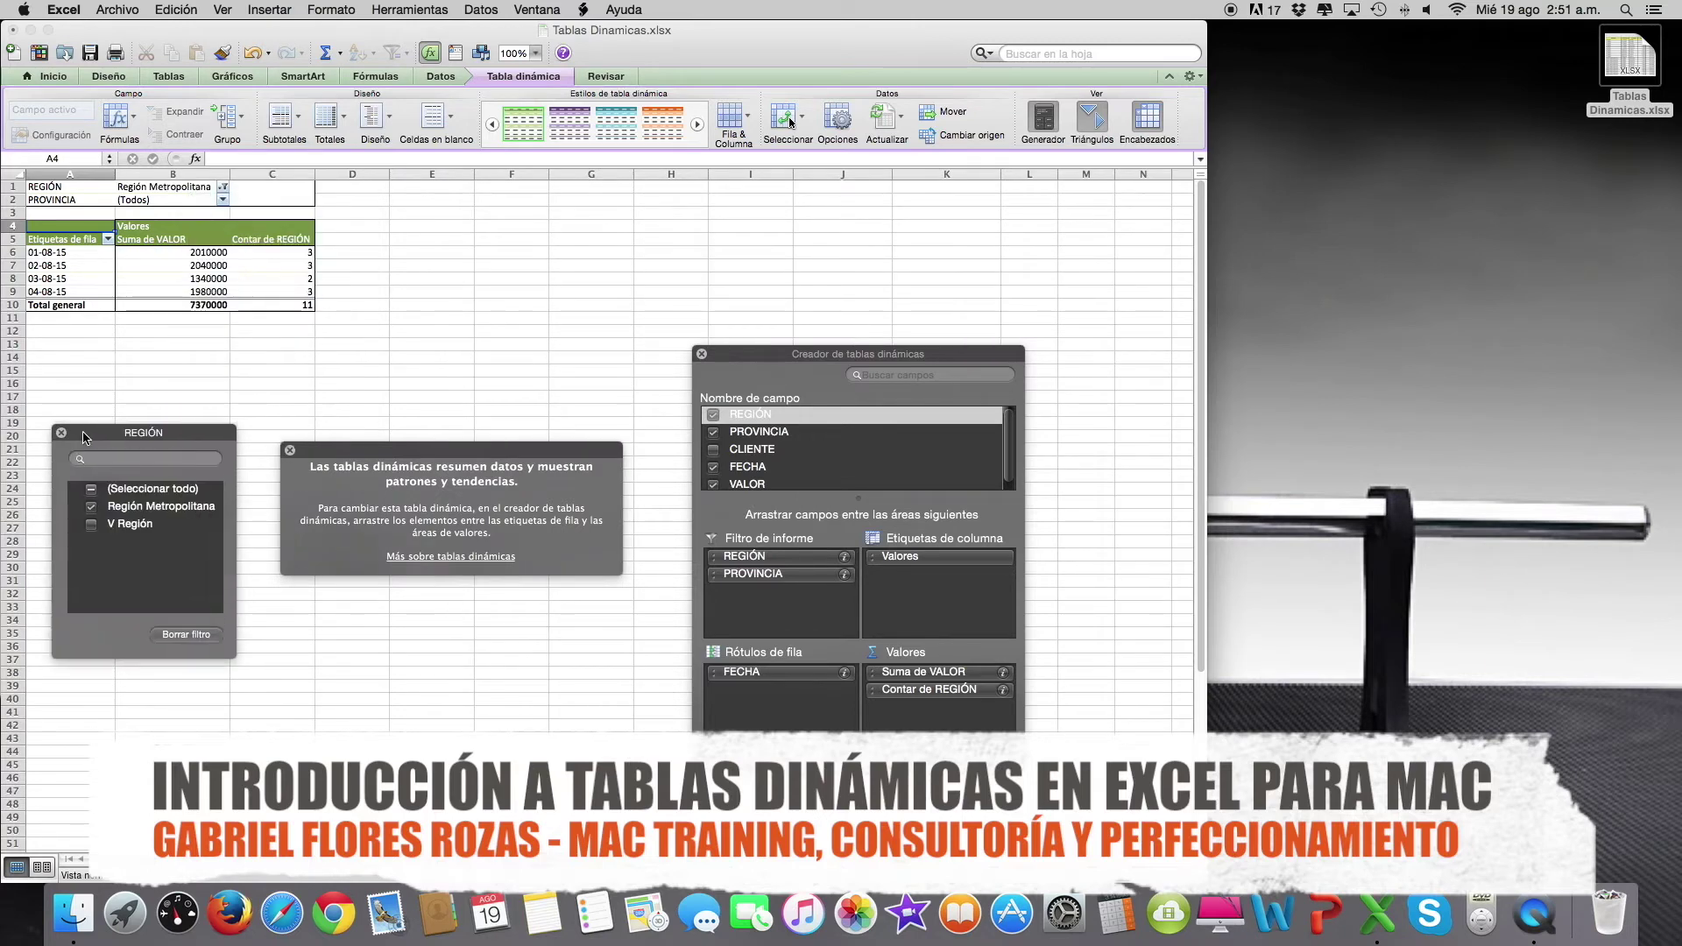
Limit the PROVINCIA report filter to Santiago by excluding Valparaíso, Los Andes and Cordillera
left_click(223, 200)
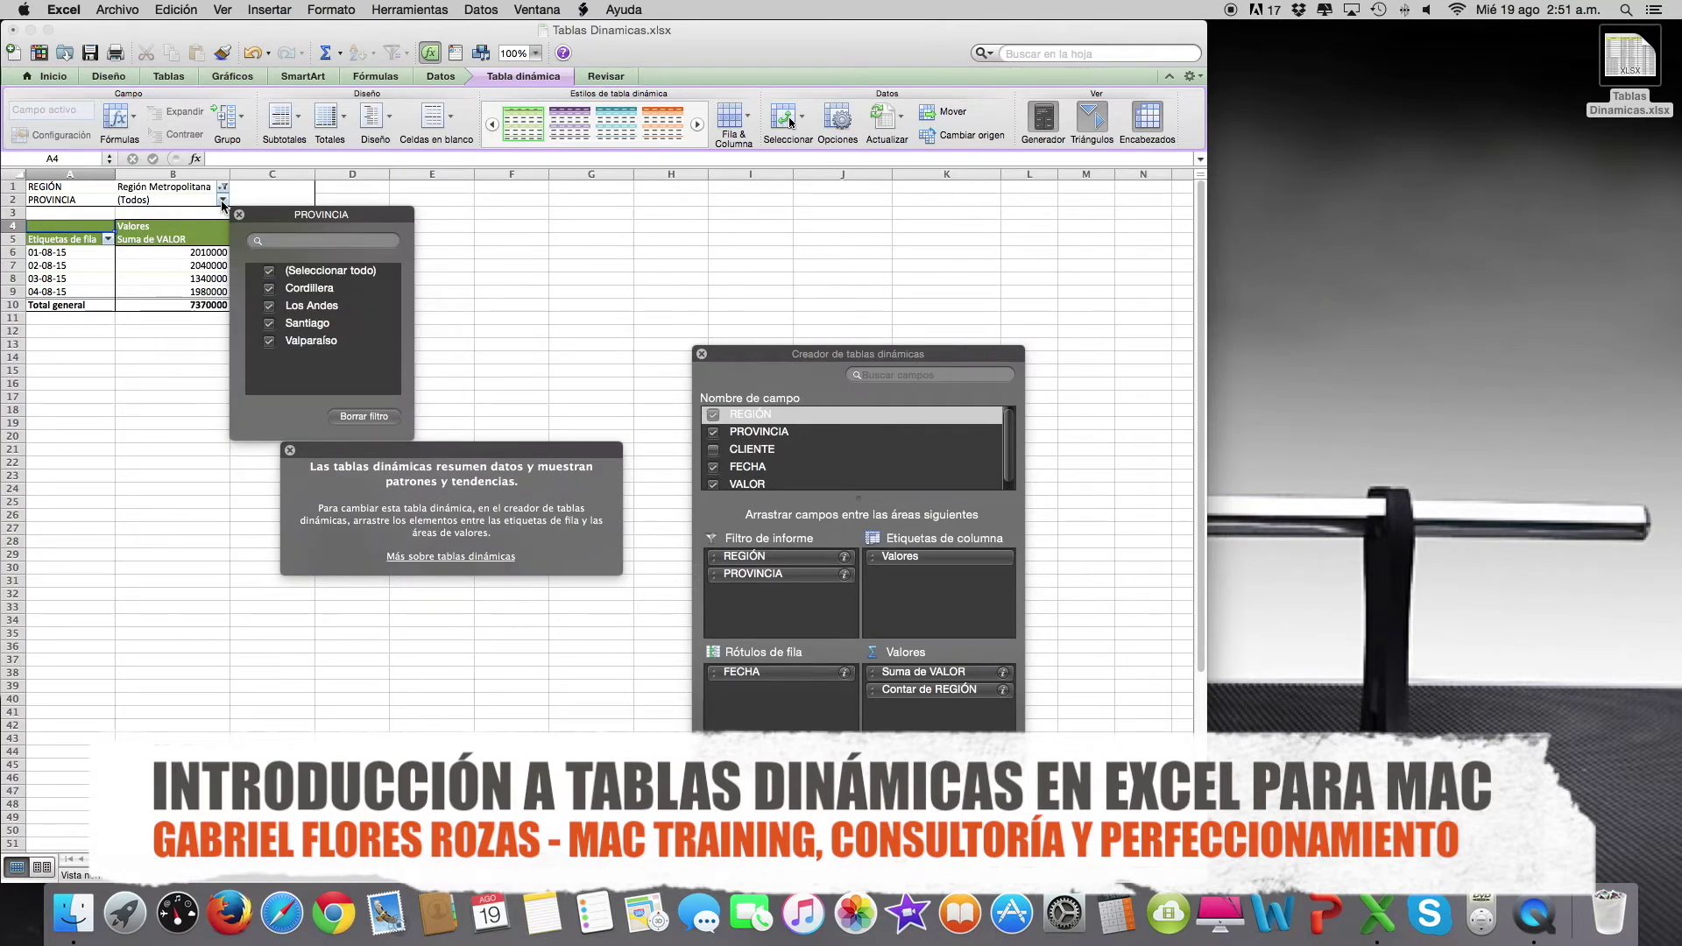
left_click(268, 342)
left_click(271, 307)
left_click(270, 289)
left_click_drag(275, 219, 100, 552)
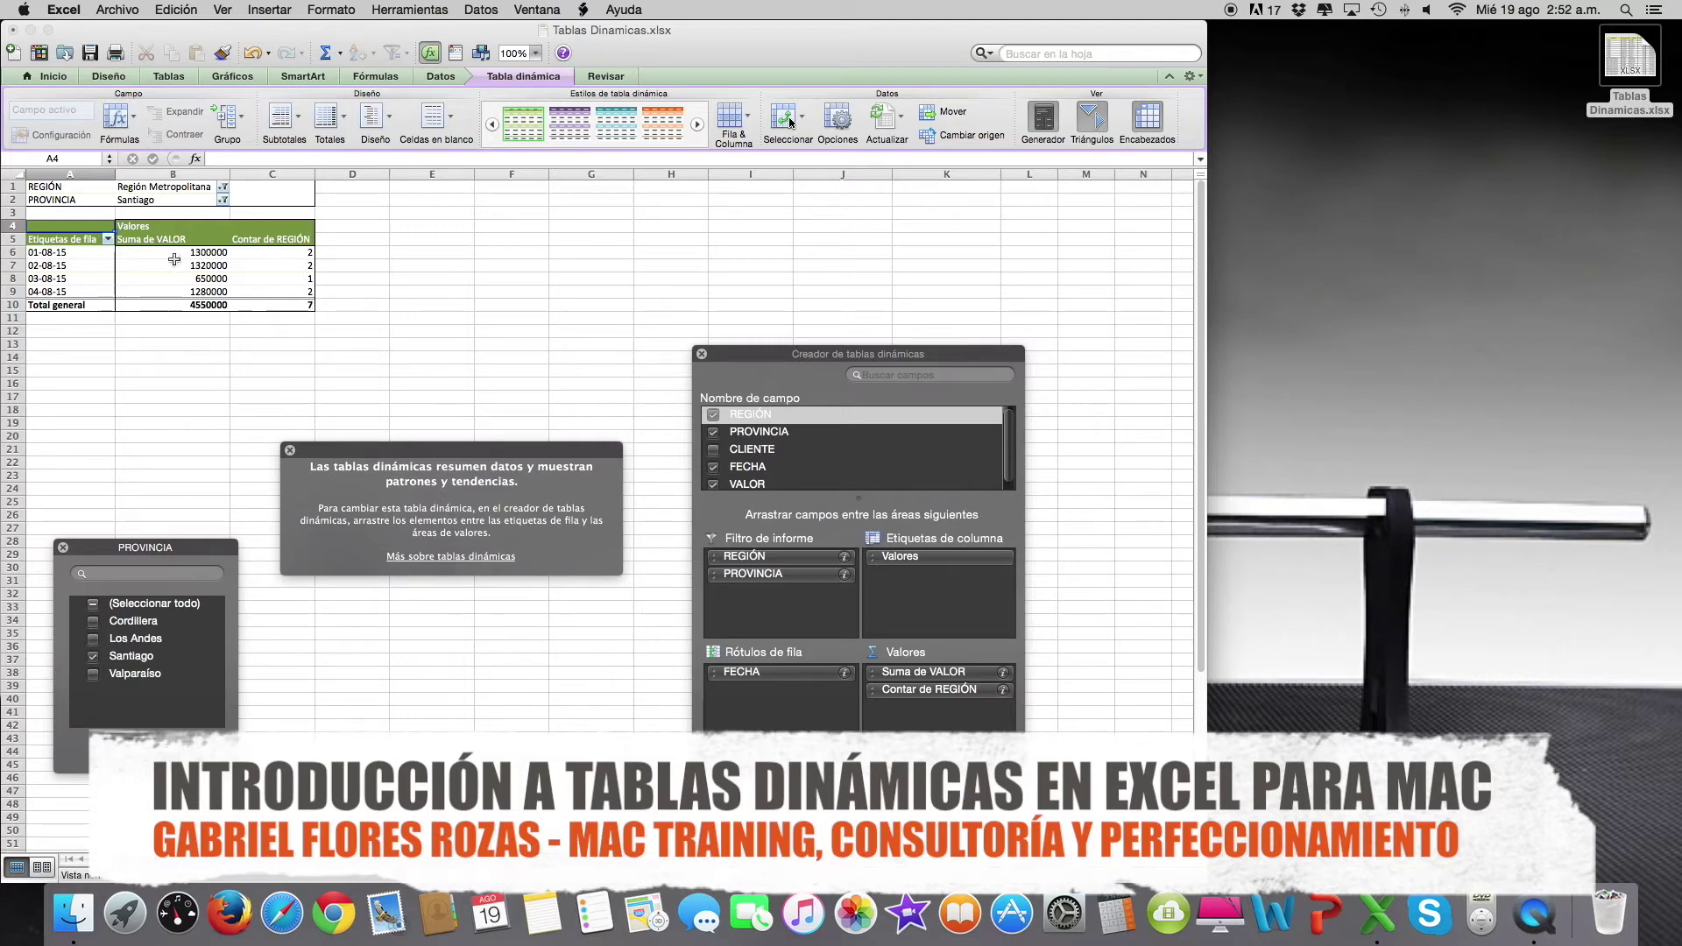
Set the subtotals of the REGIÓN filter field to Ninguno
left_click(844, 558)
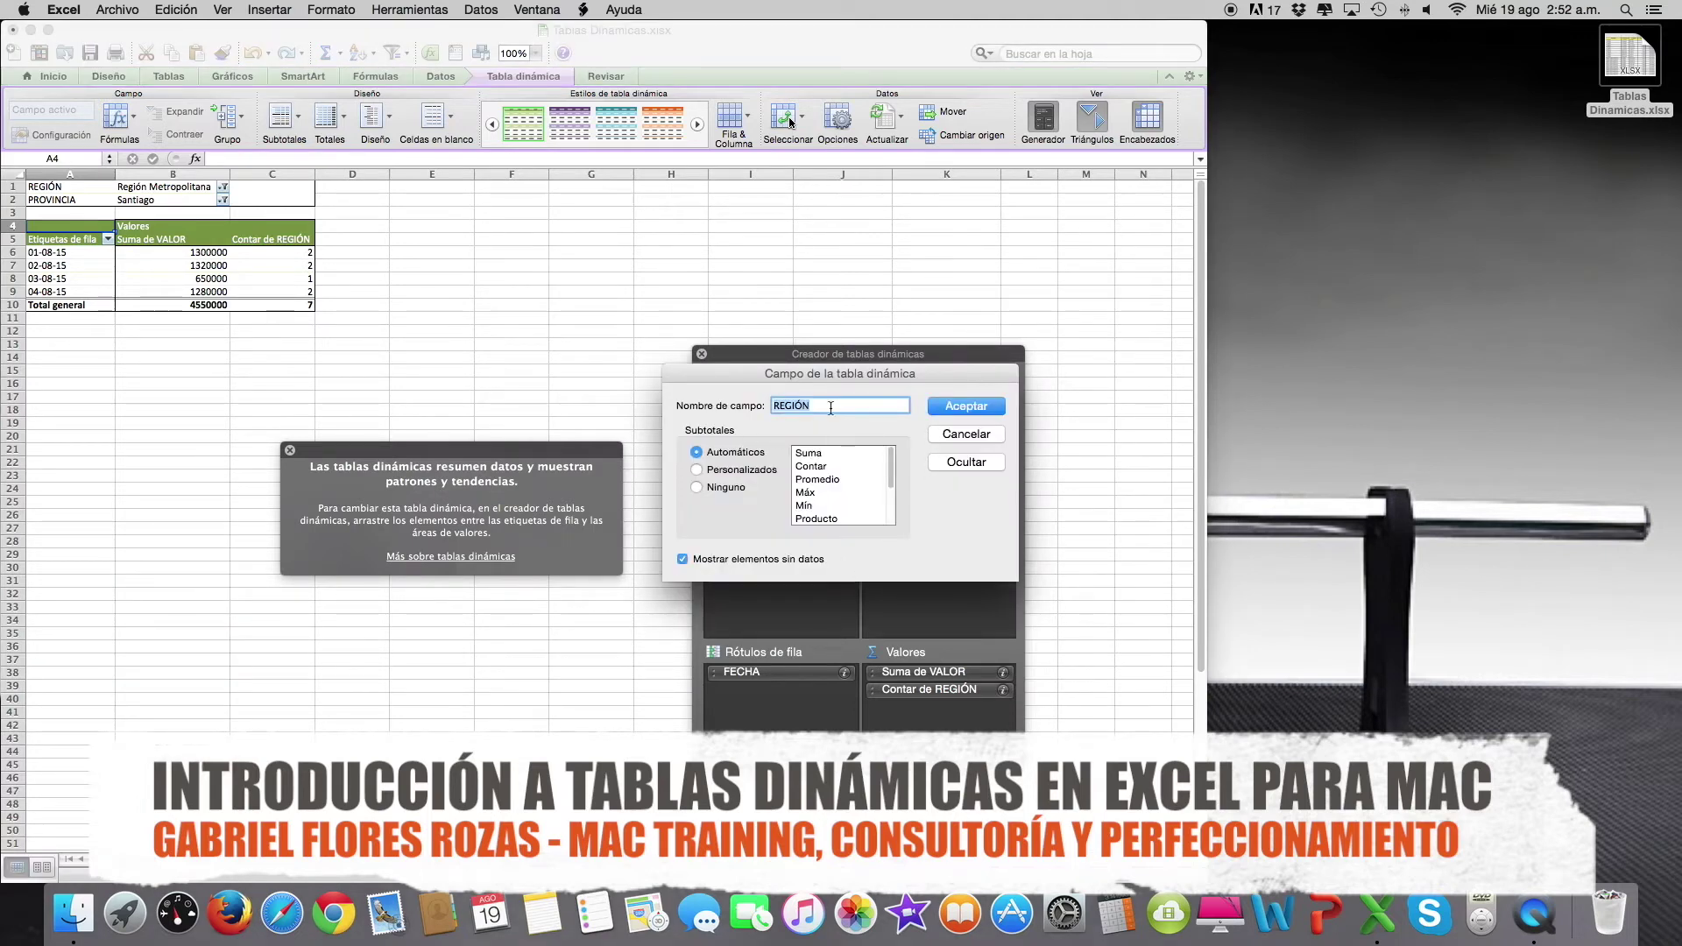
left_click(696, 487)
left_click(967, 406)
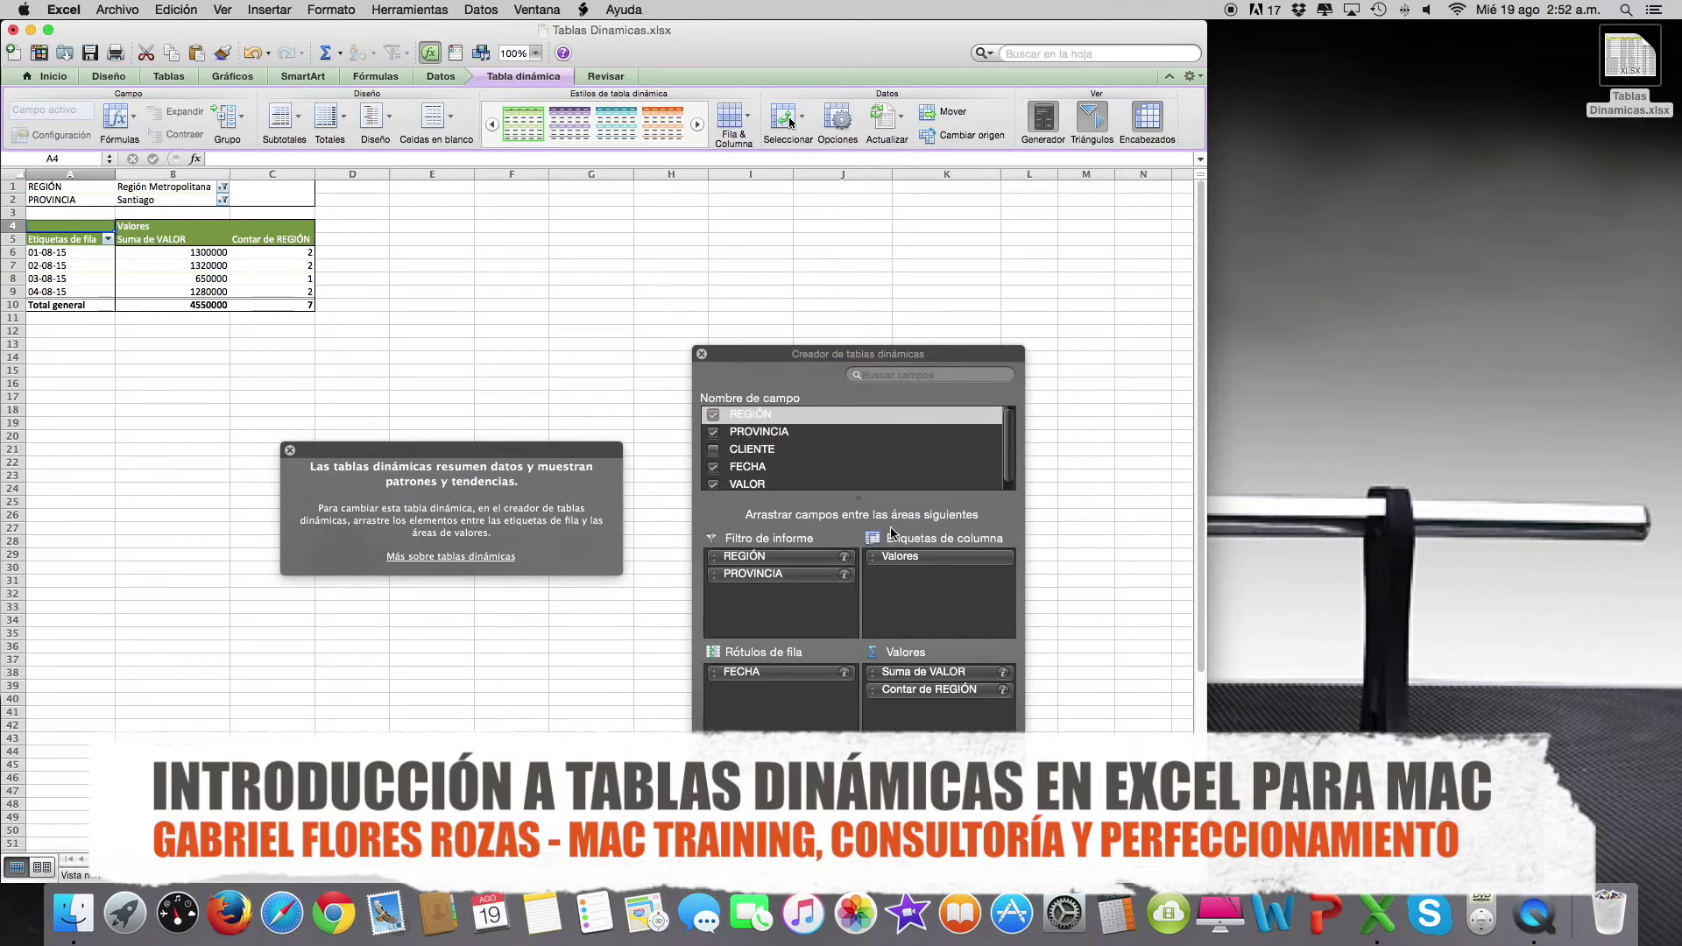
Remove the REGIÓN and PROVINCIA fields from the report filter by hiding them in their field settings
left_click(845, 557)
left_click(964, 465)
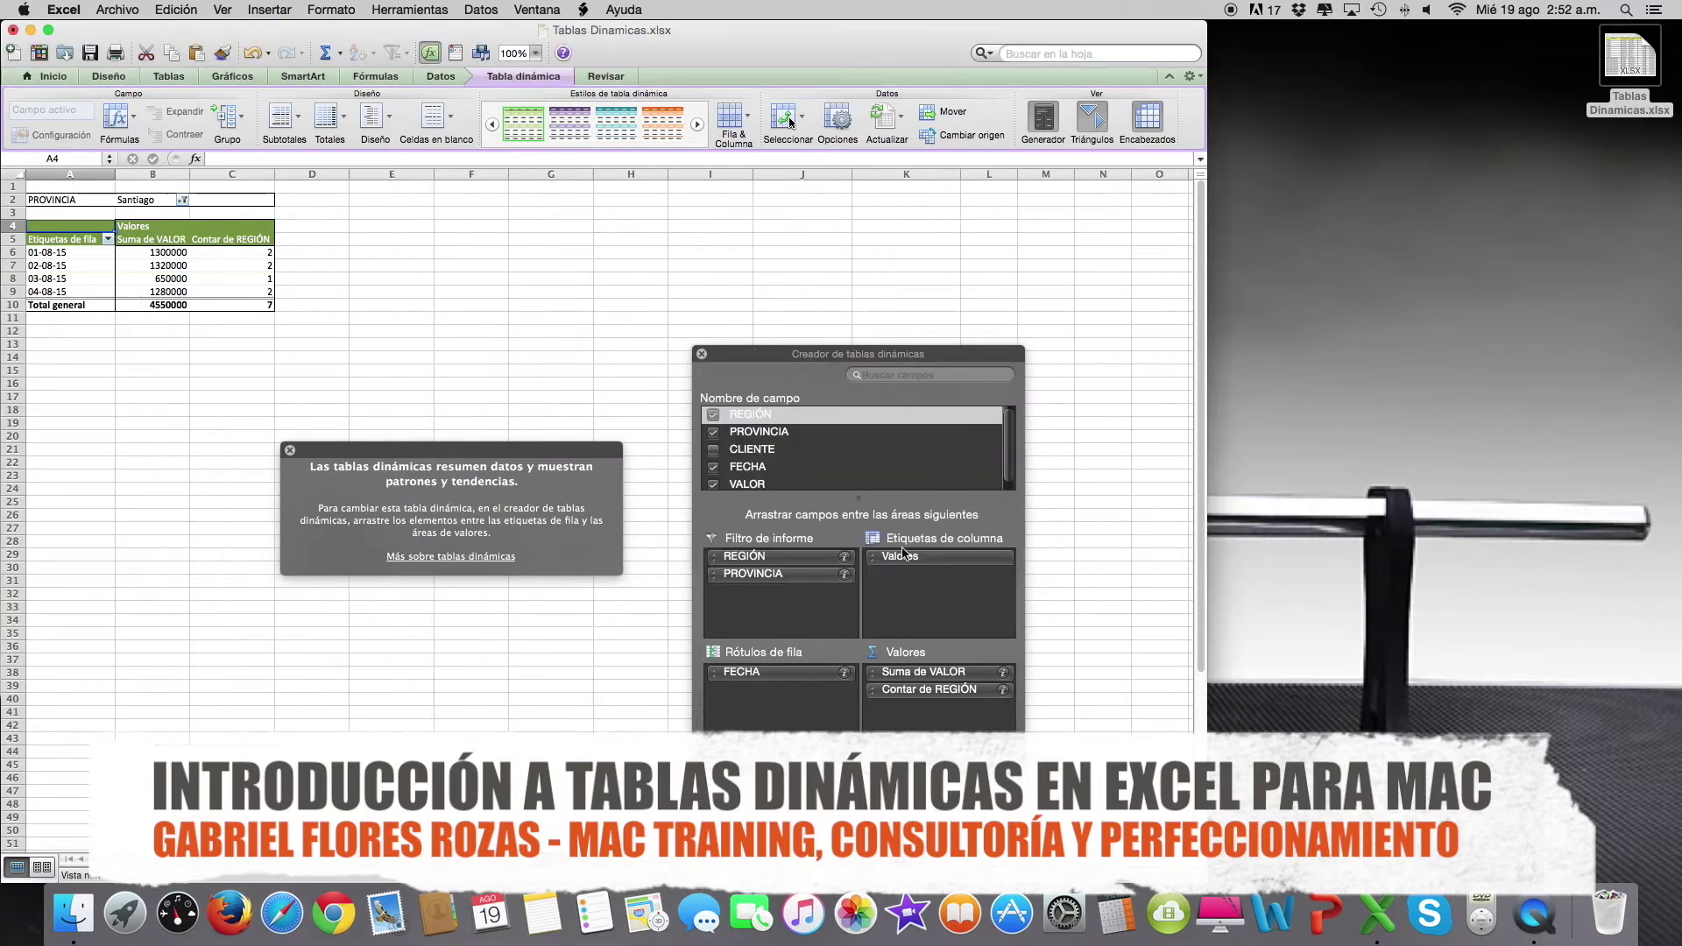
left_click(845, 557)
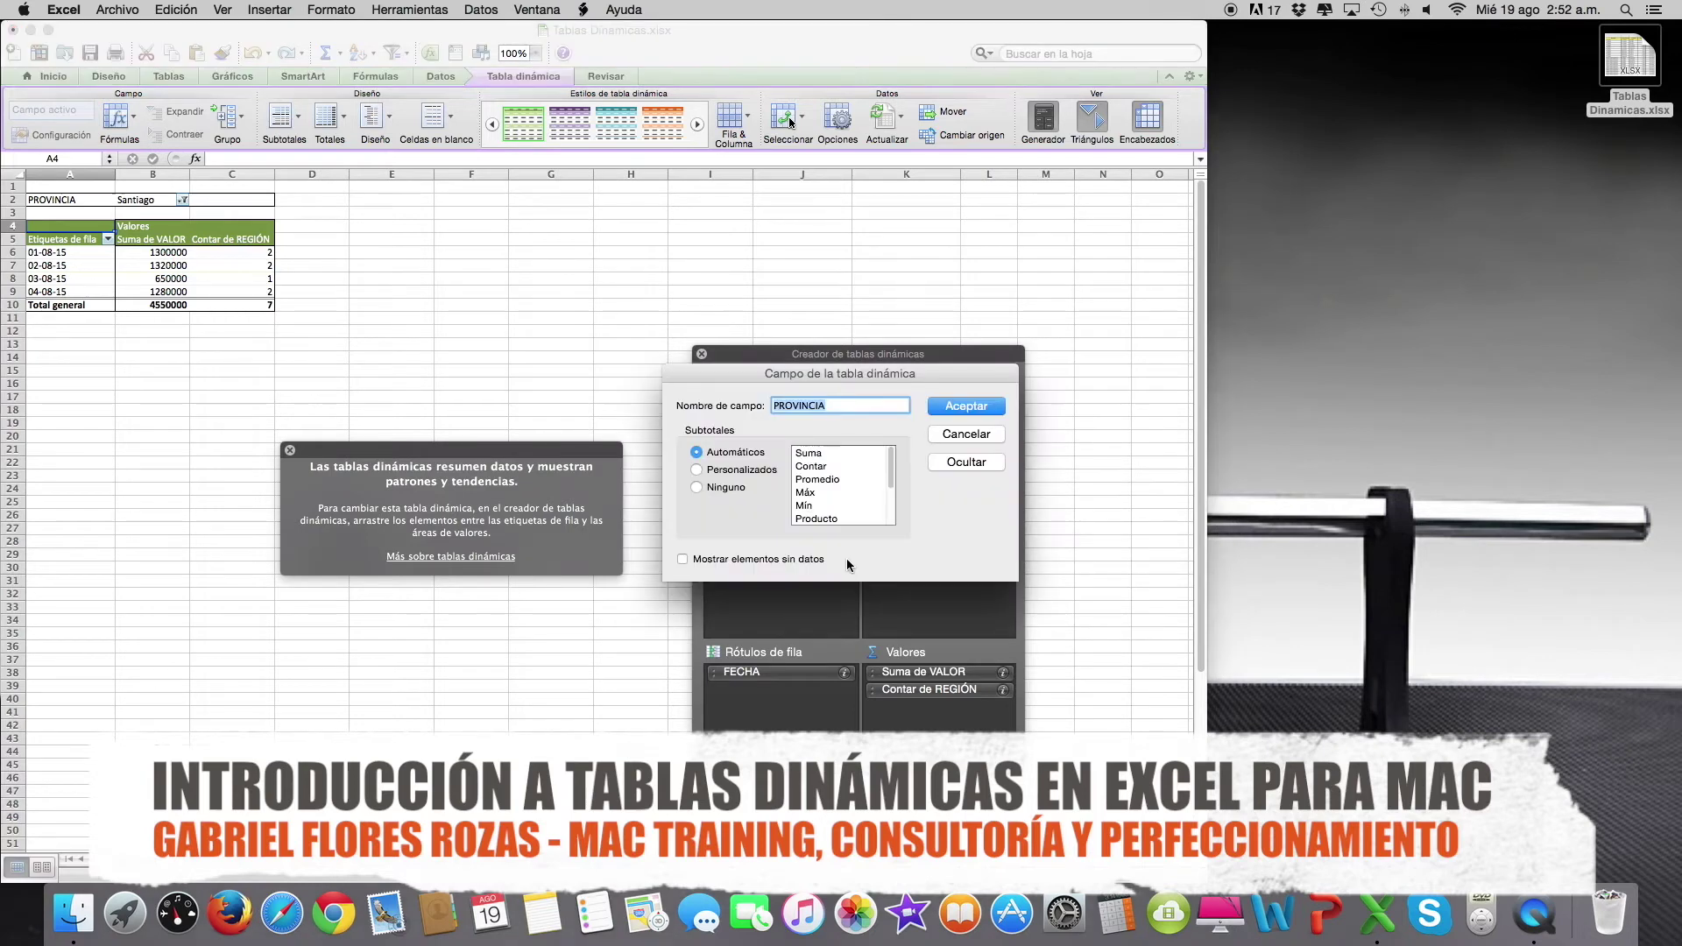
left_click(963, 461)
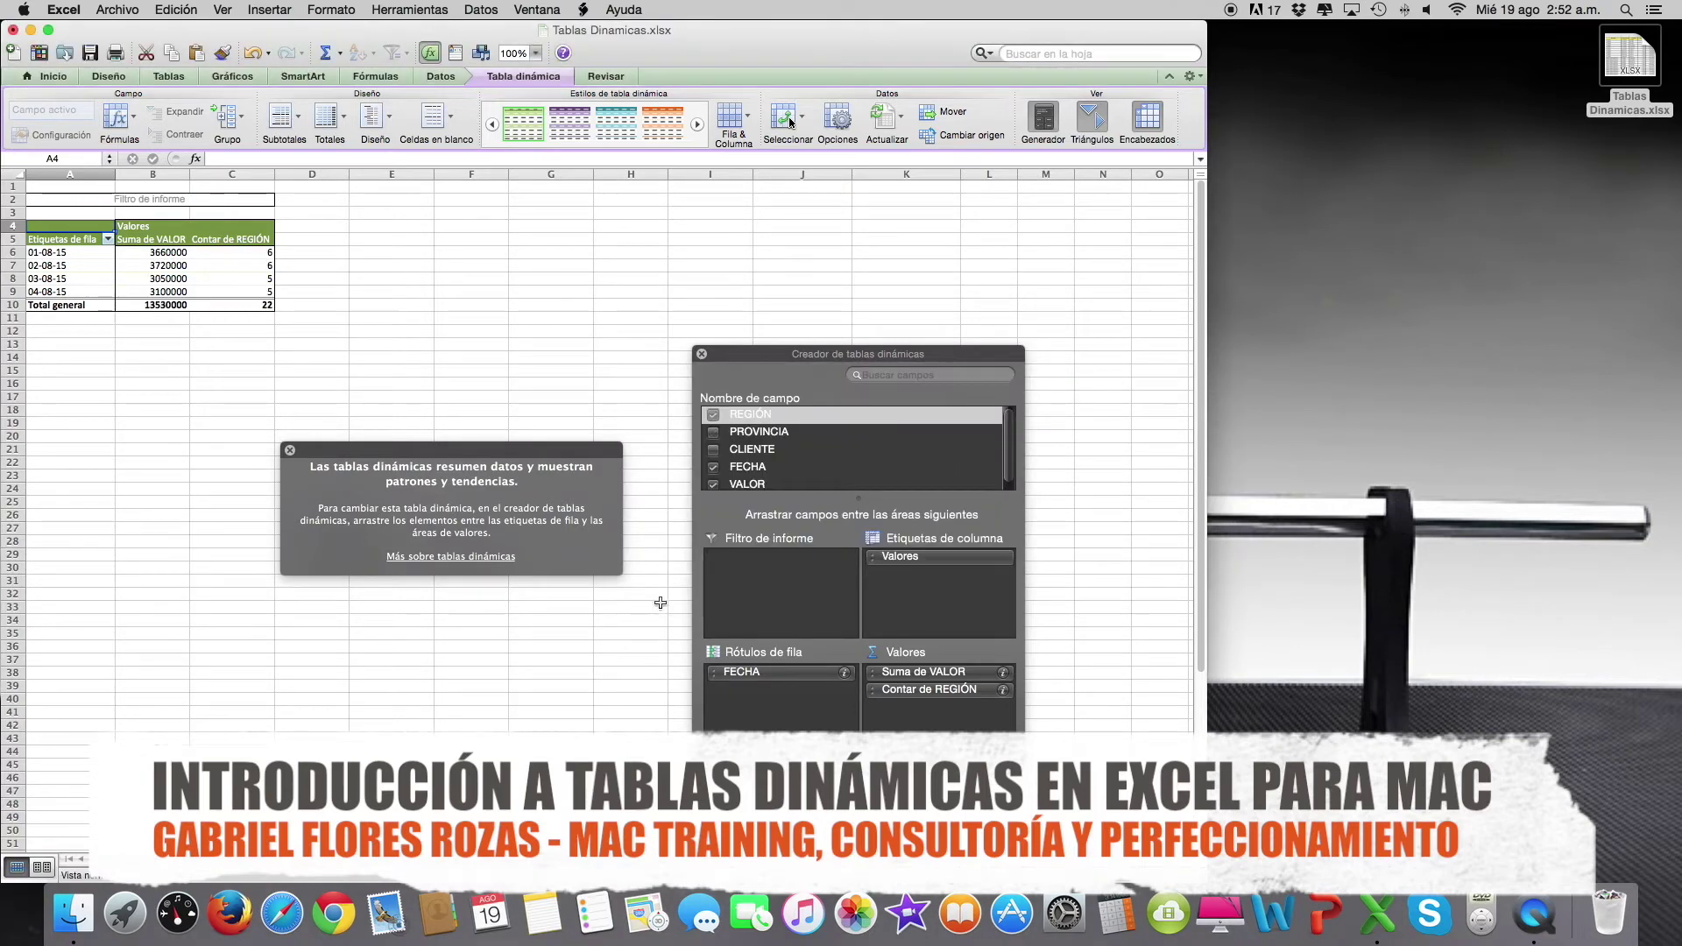
left_click(94, 393)
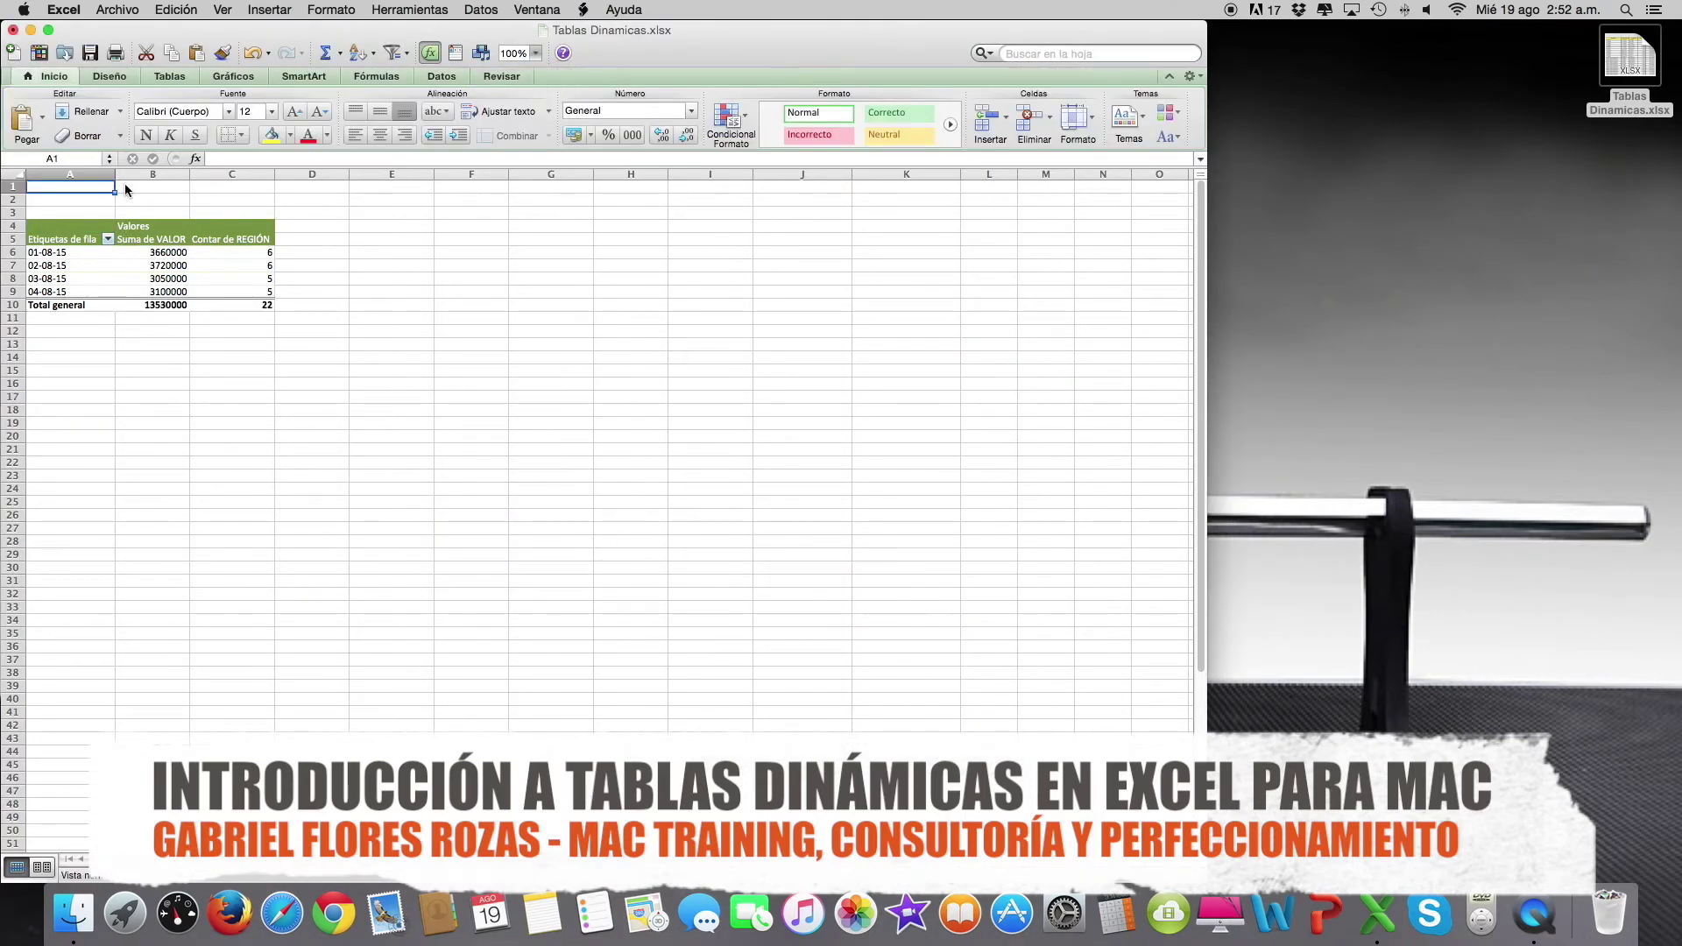
left_click(216, 234)
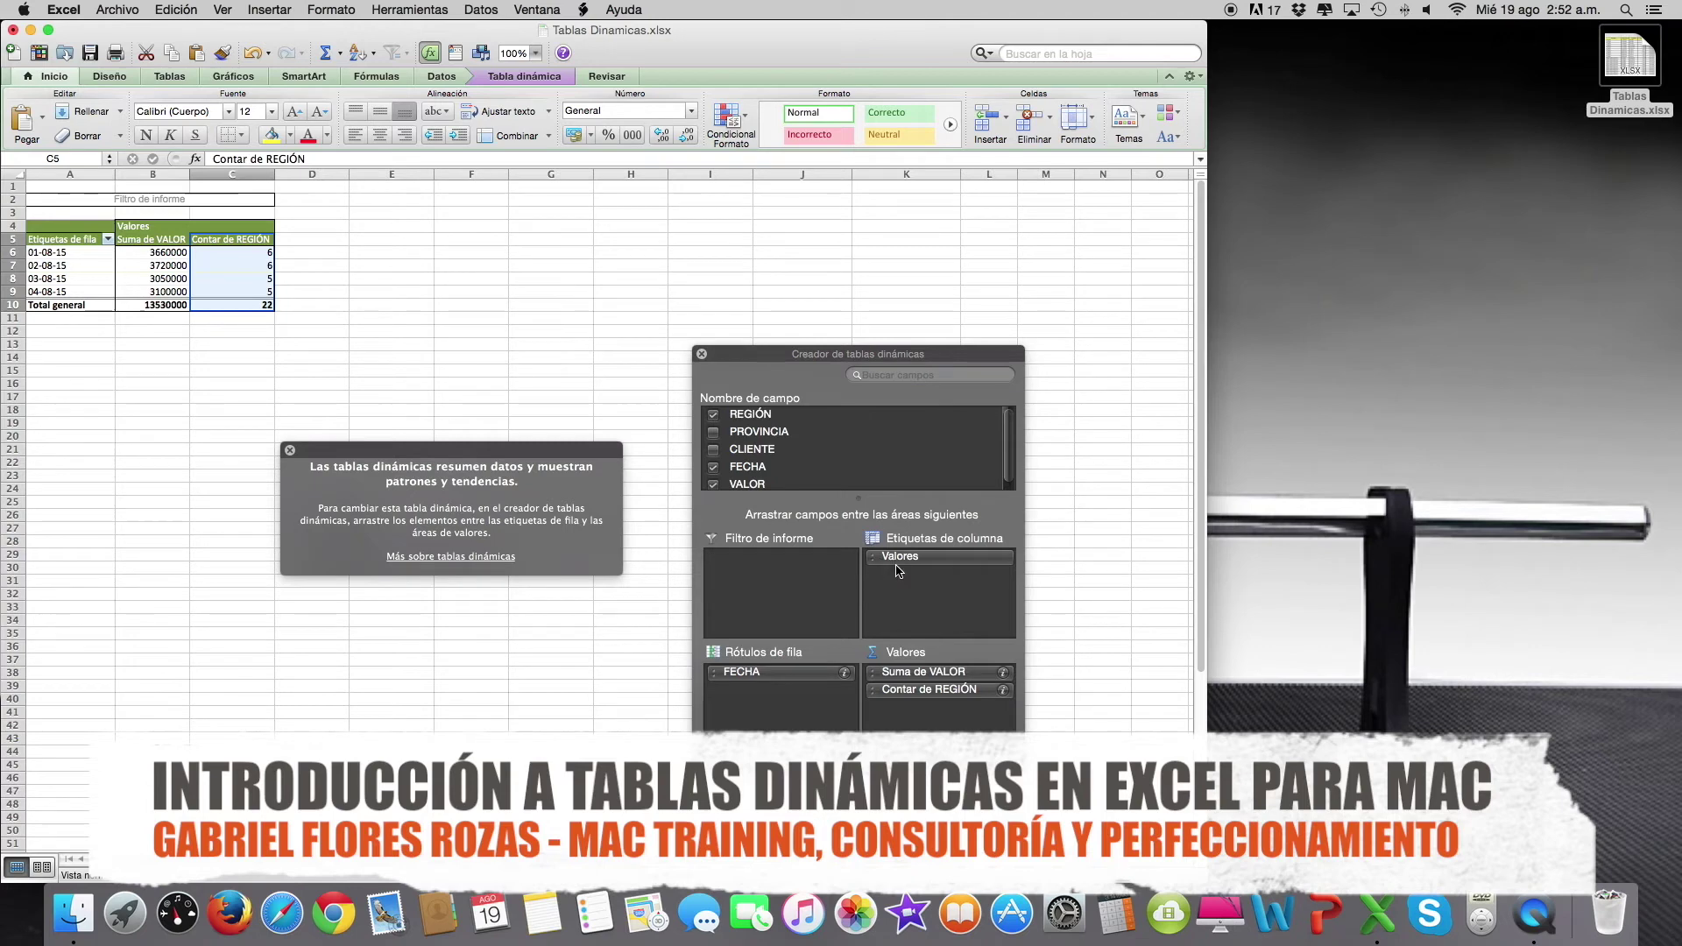
left_click(982, 565)
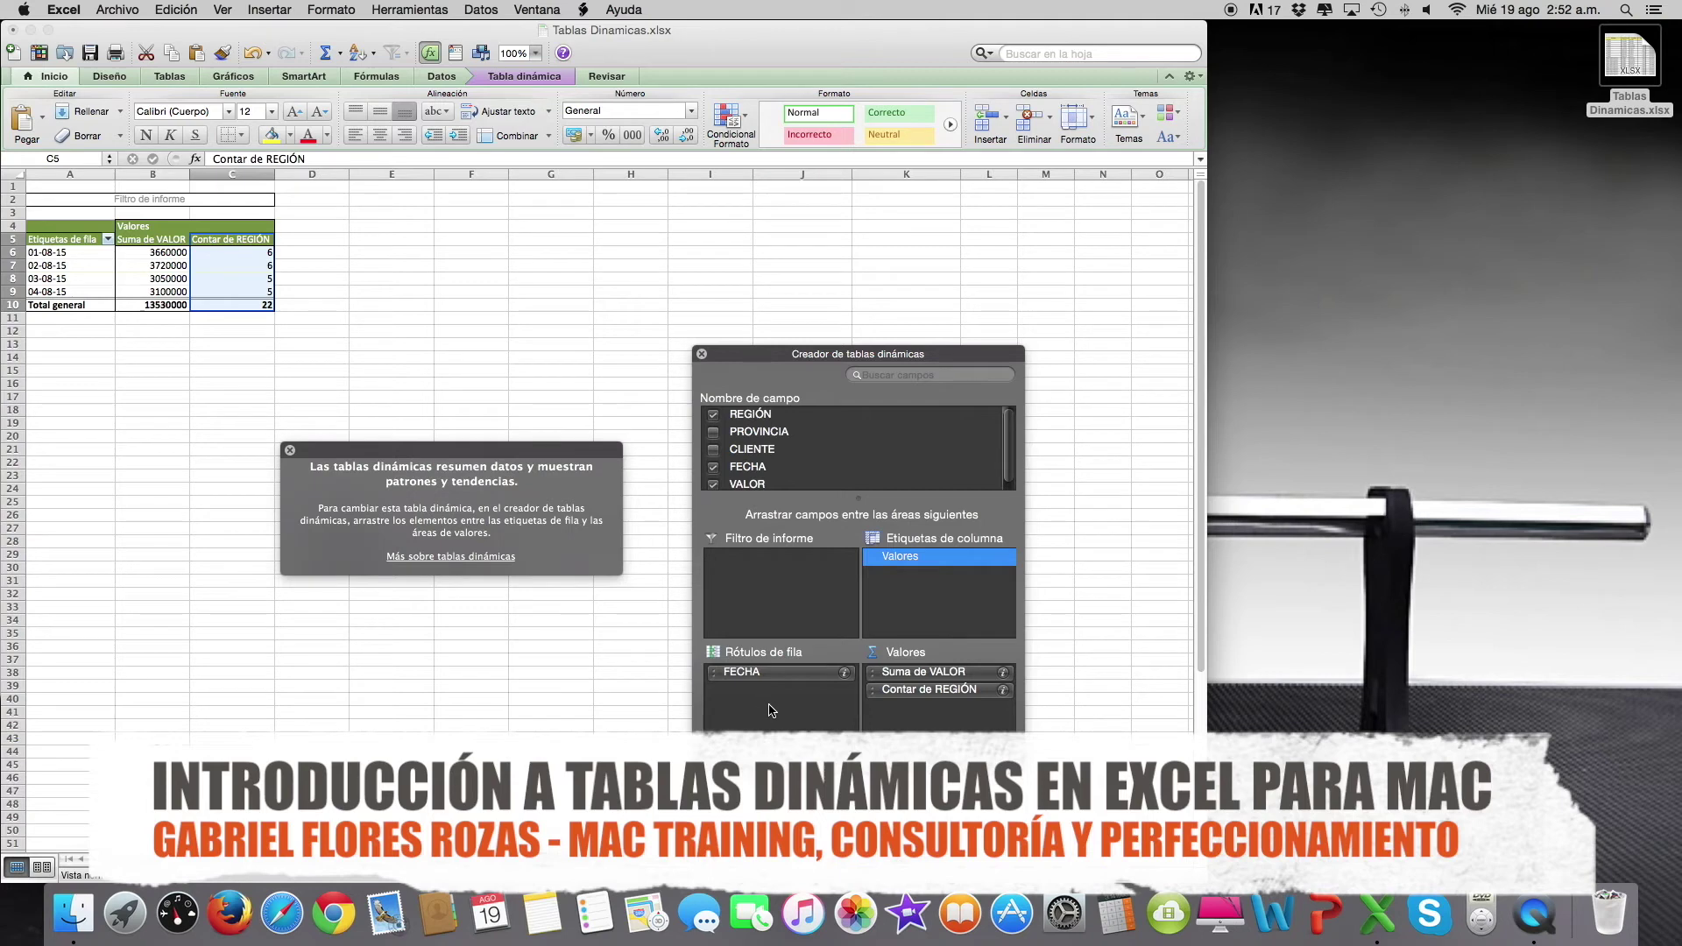
left_click(773, 708)
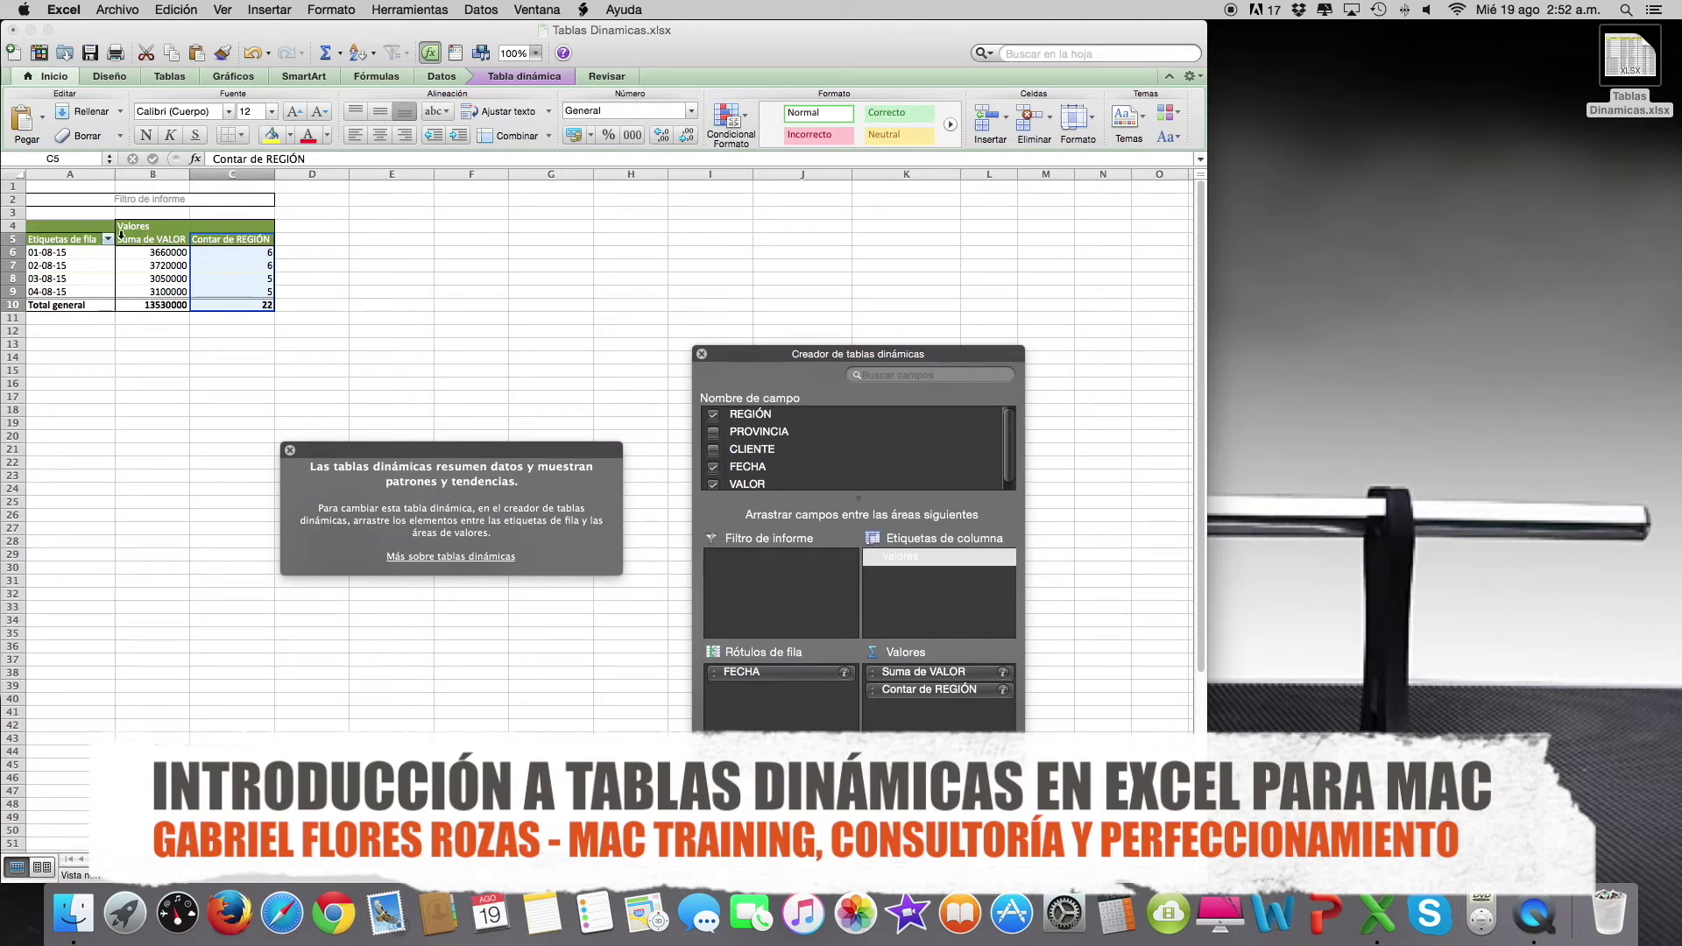
Examine the Suma de VALOR and Contar de REGIÓN columns of the pivot table grouped by date
left_click(293, 256)
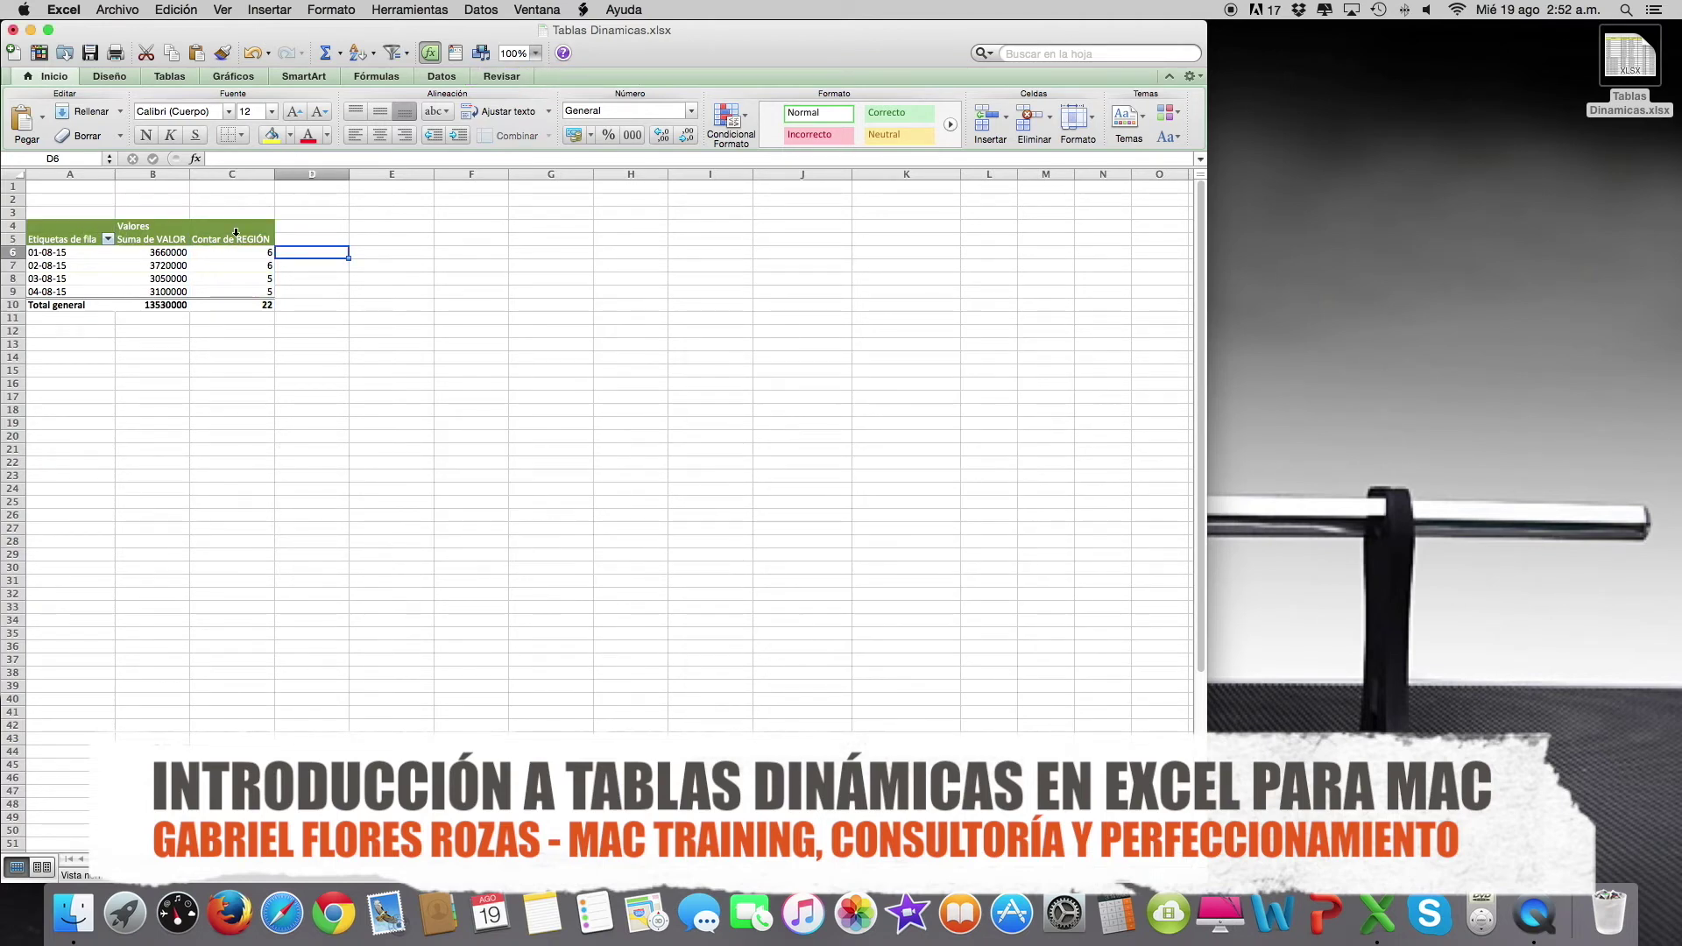
left_click(228, 244)
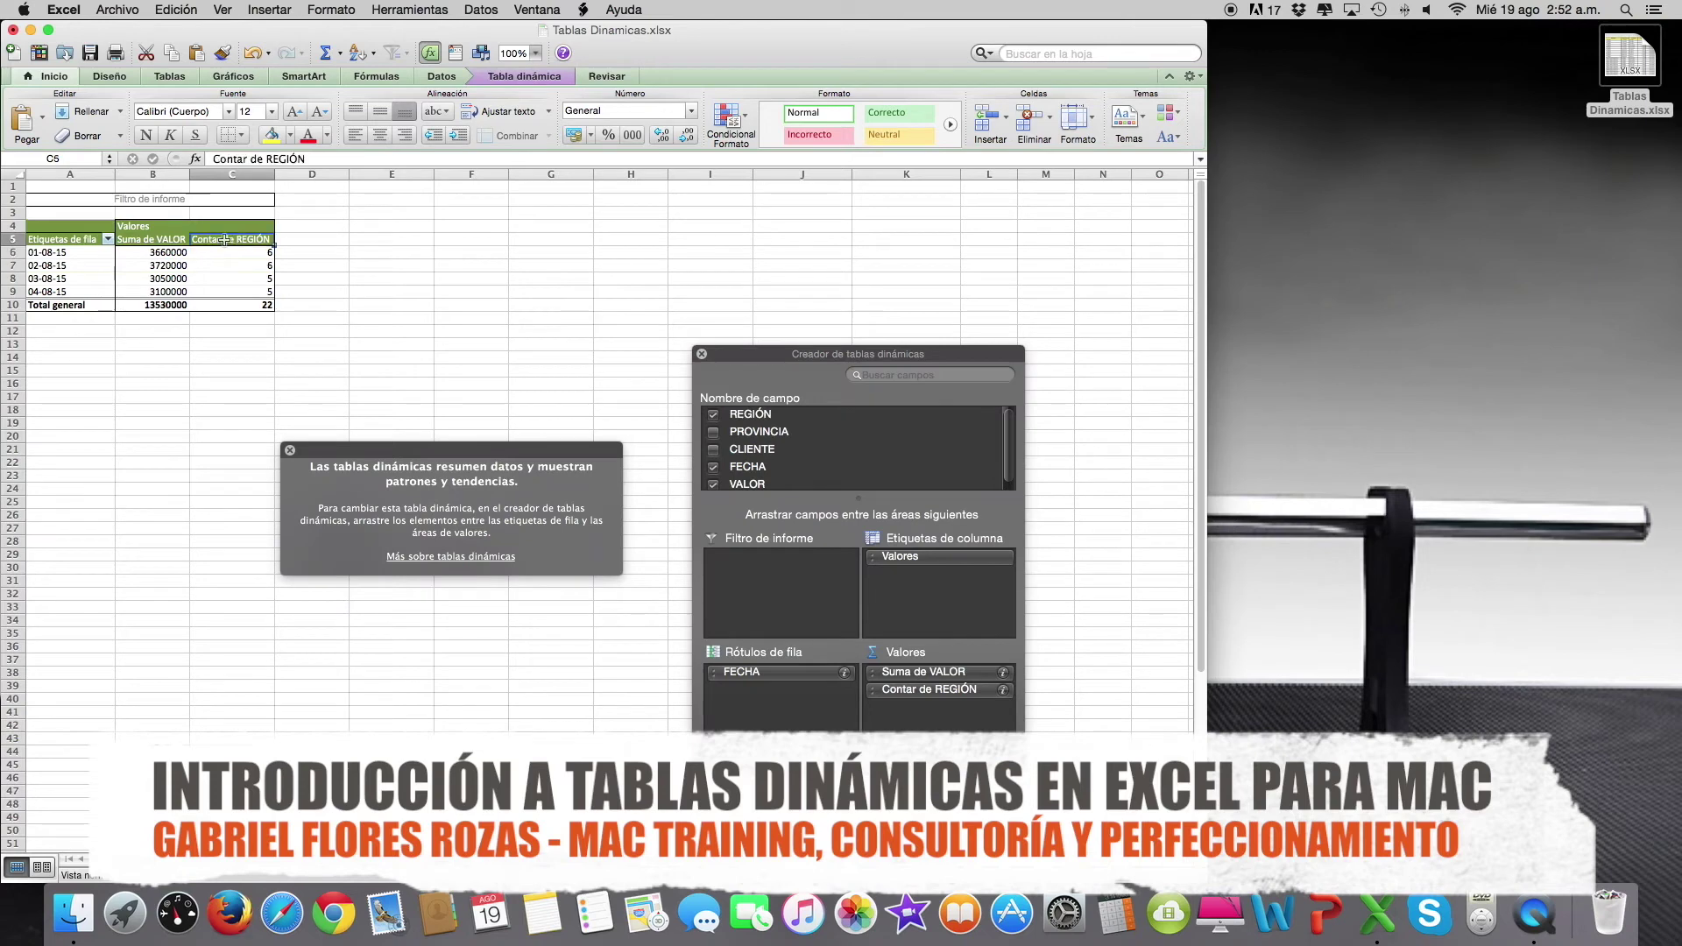
left_click(154, 241)
left_click(222, 240)
left_click(158, 241)
left_click(248, 254)
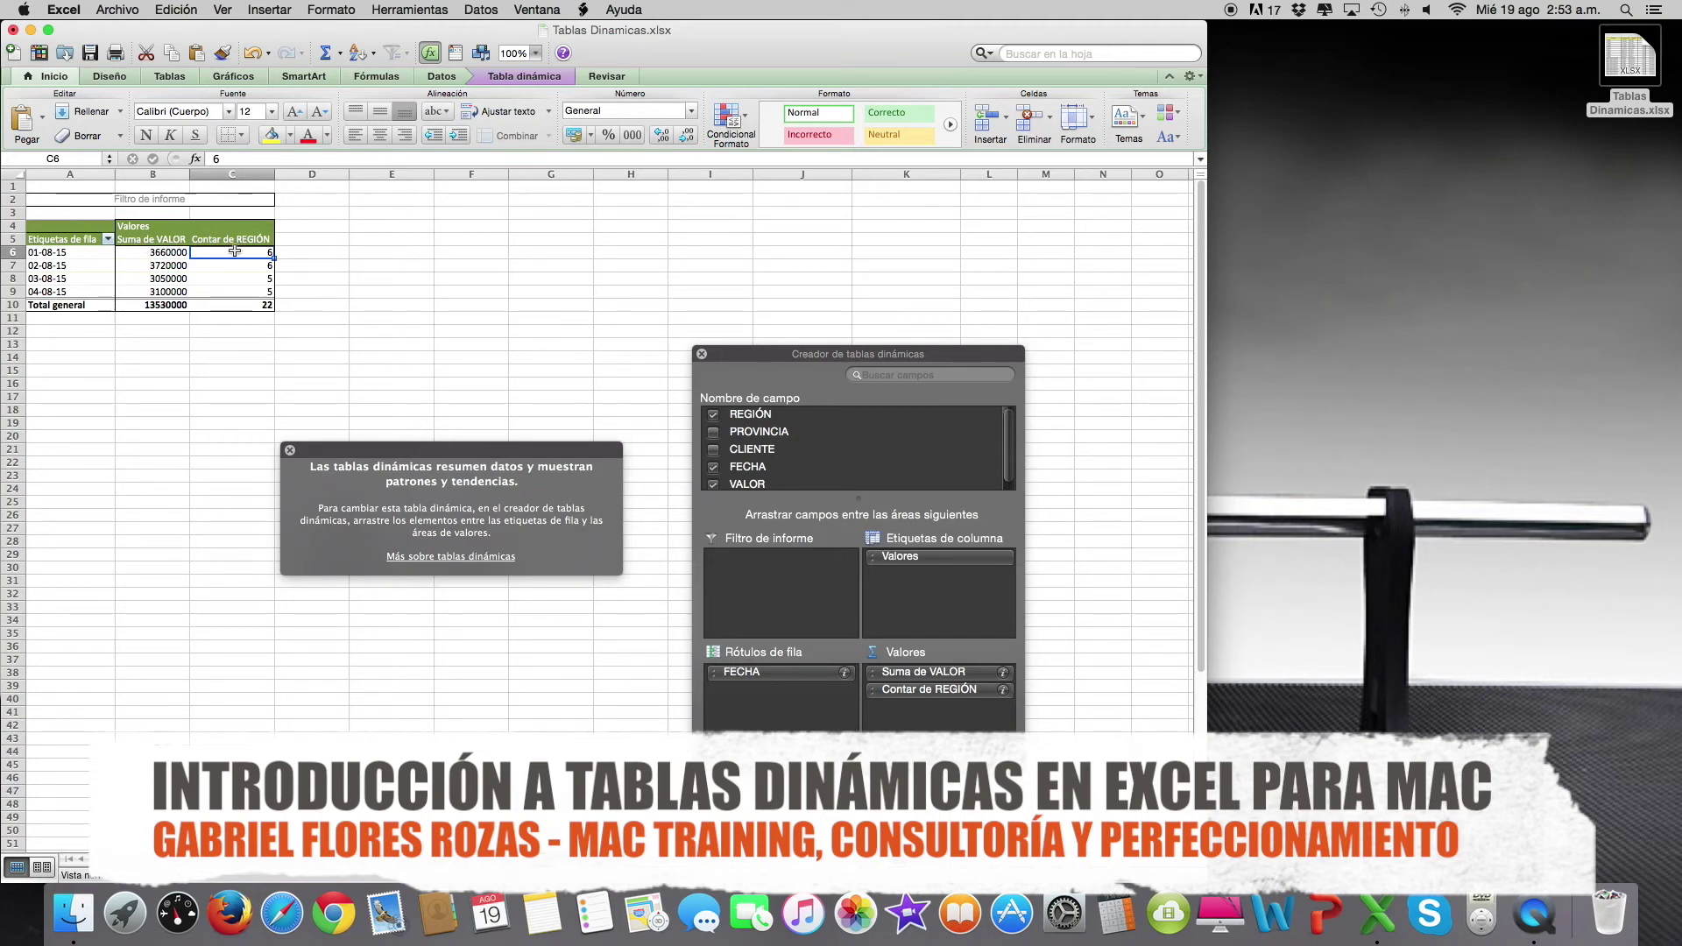
left_click(160, 254)
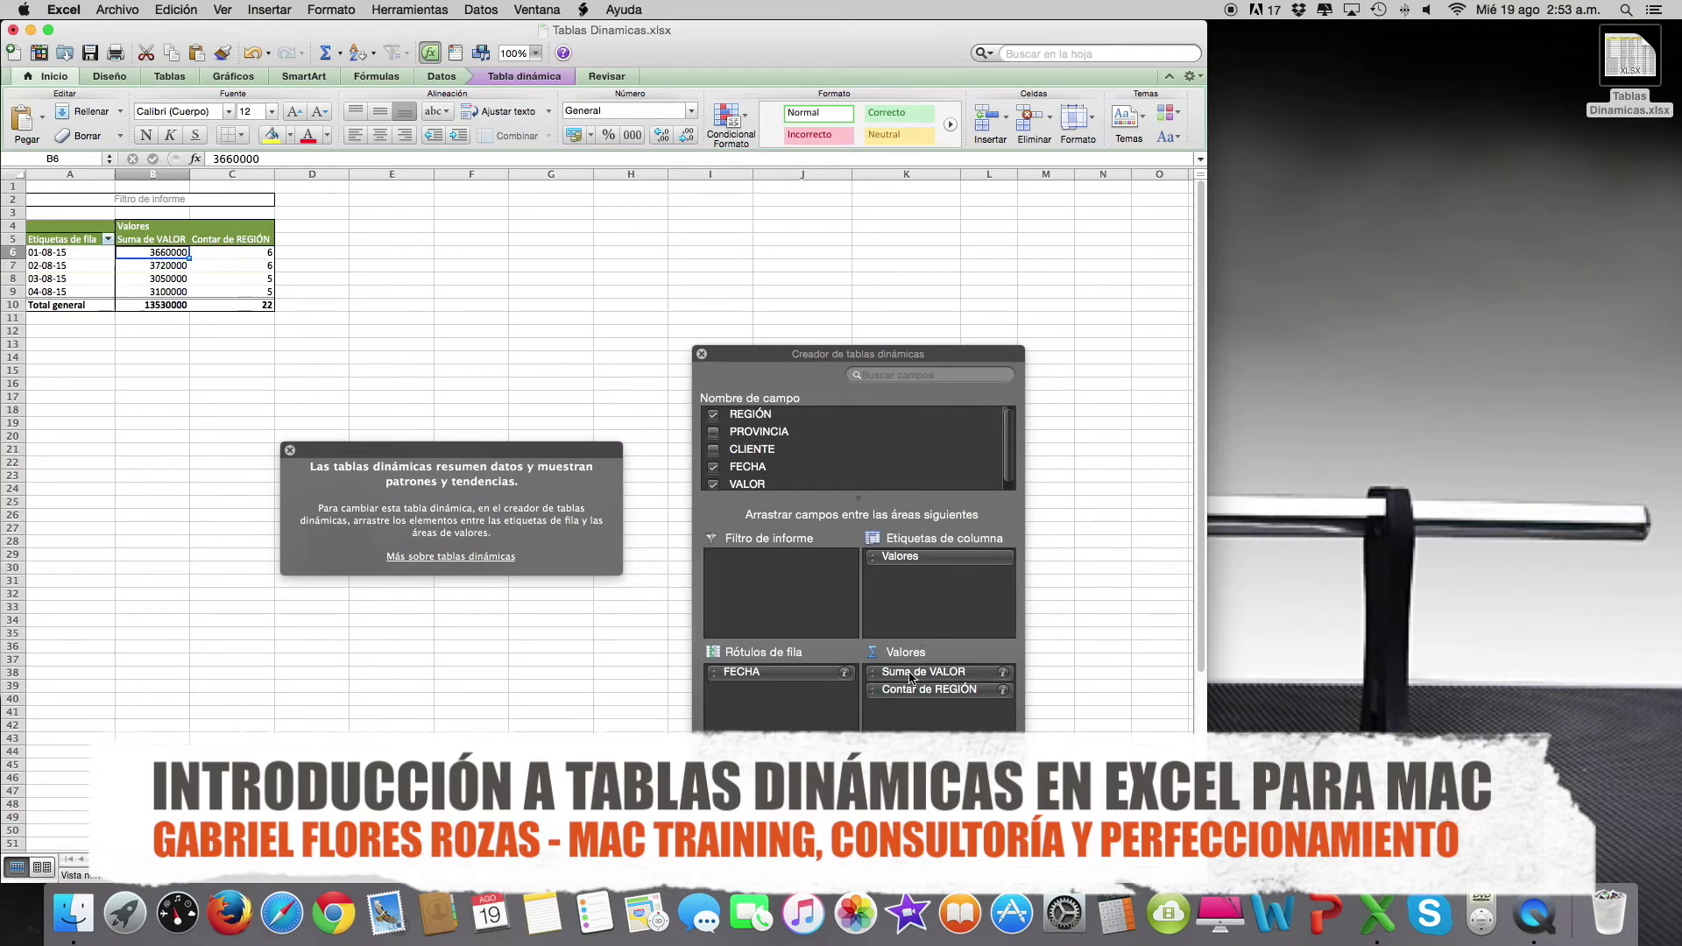
Change the VALOR value field of the pivot table to be summarized by Promedio instead of Suma
left_click(1003, 673)
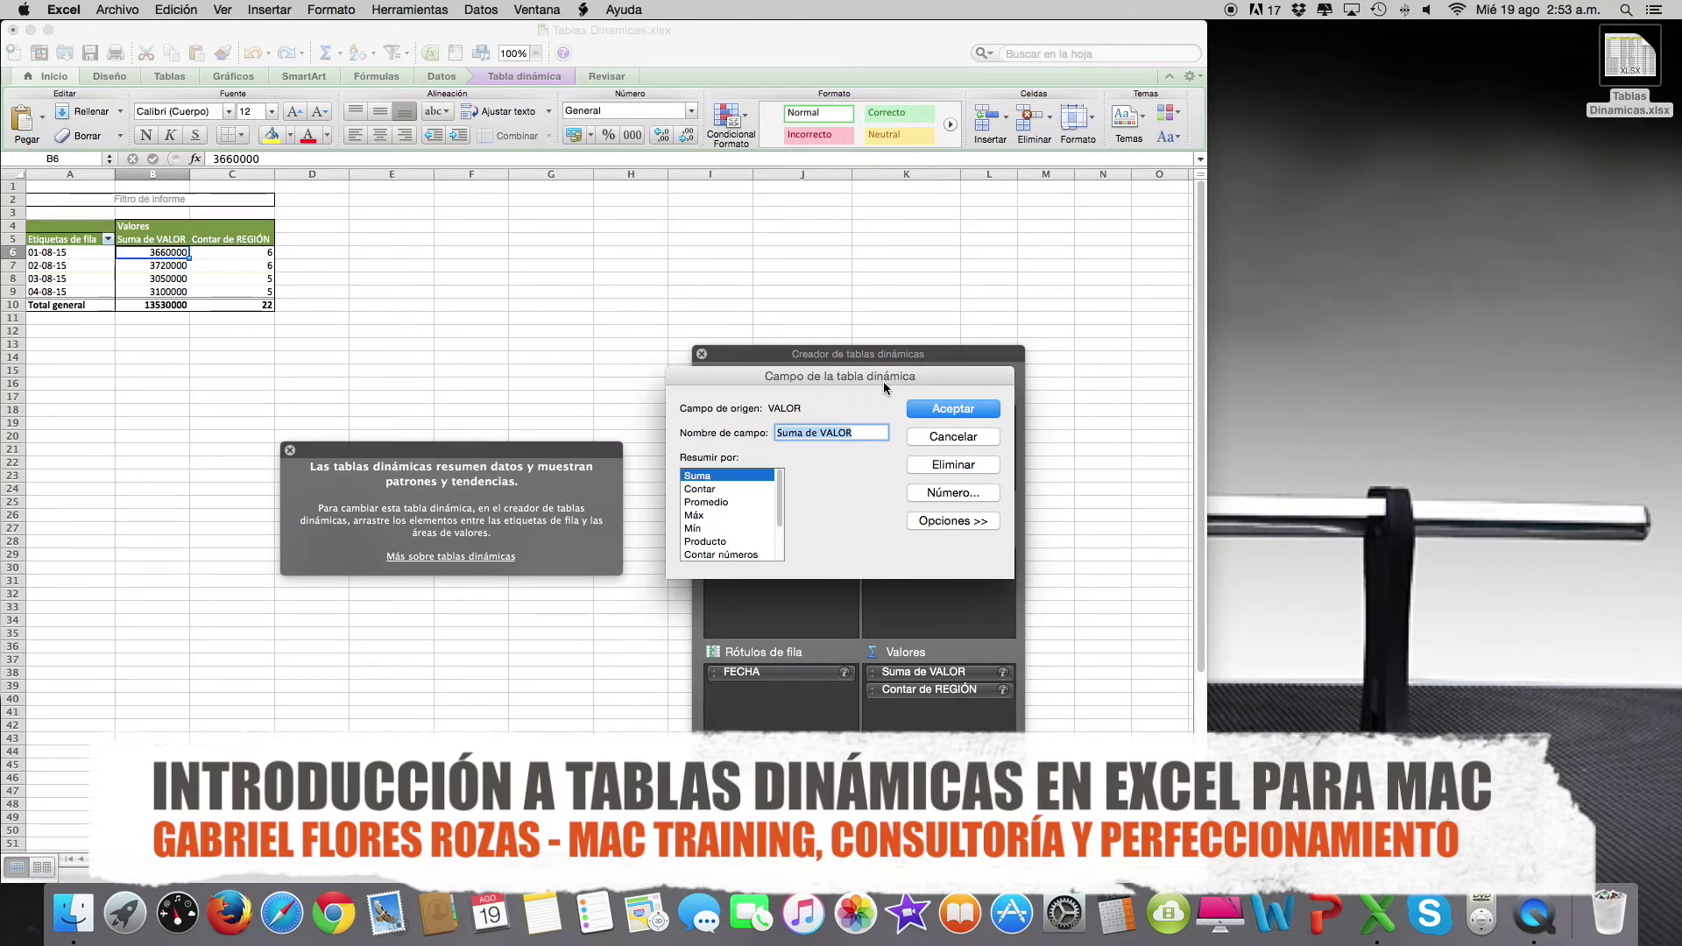
left_click_drag(934, 376, 911, 457)
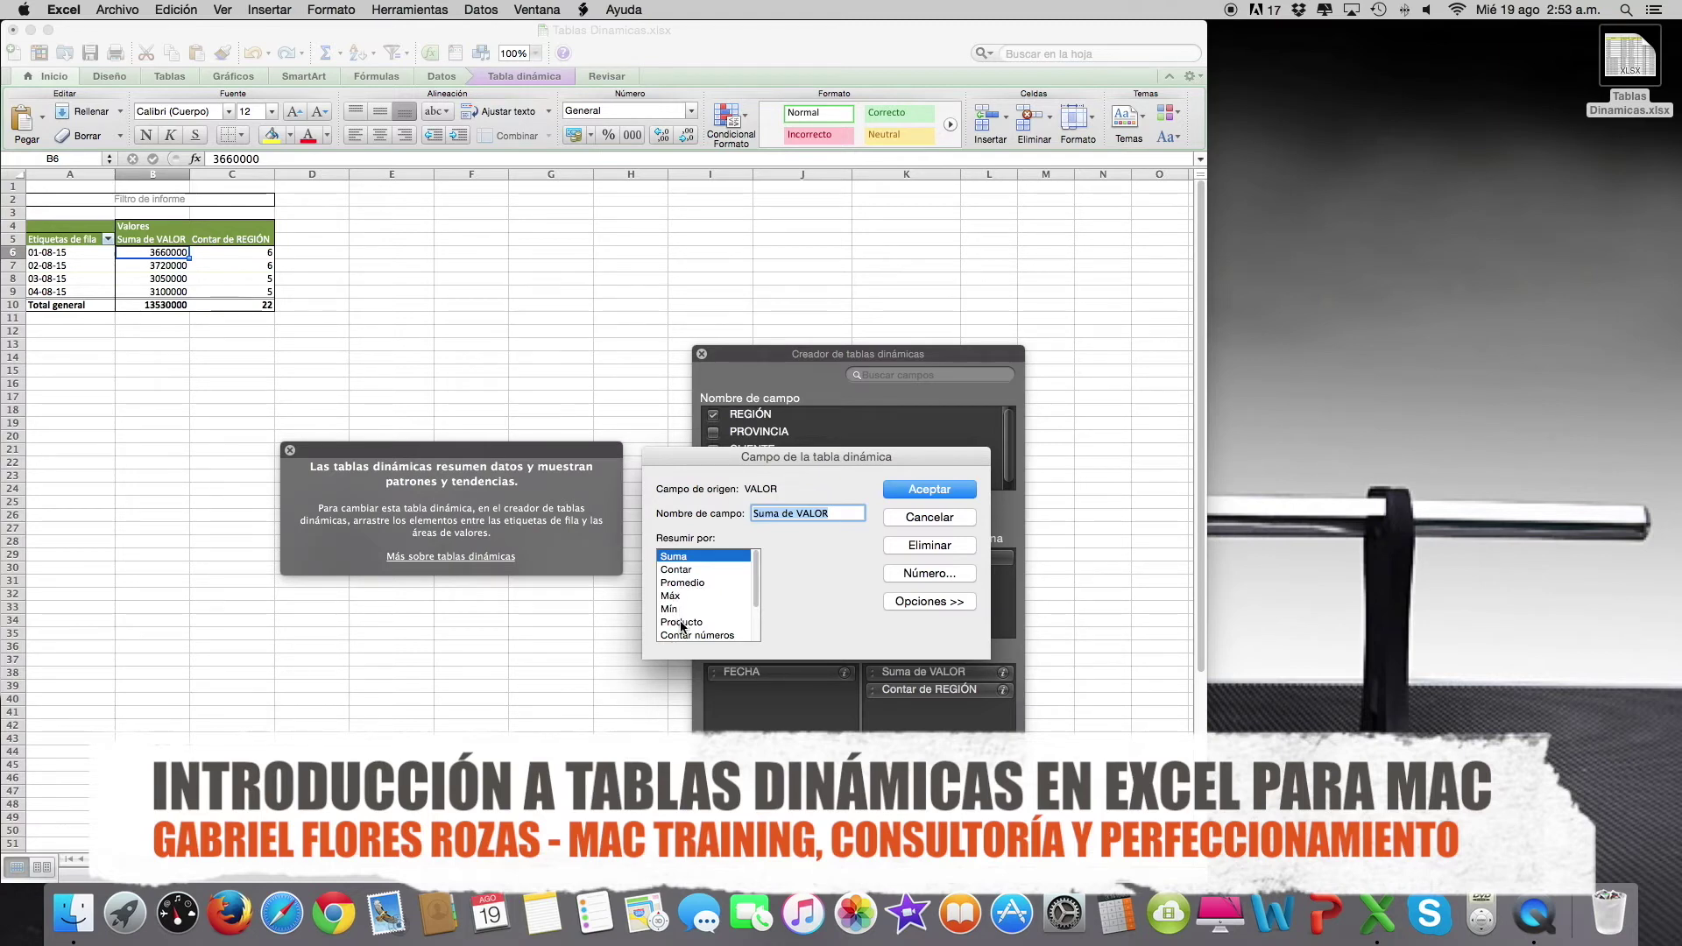
left_click_drag(757, 605, 760, 638)
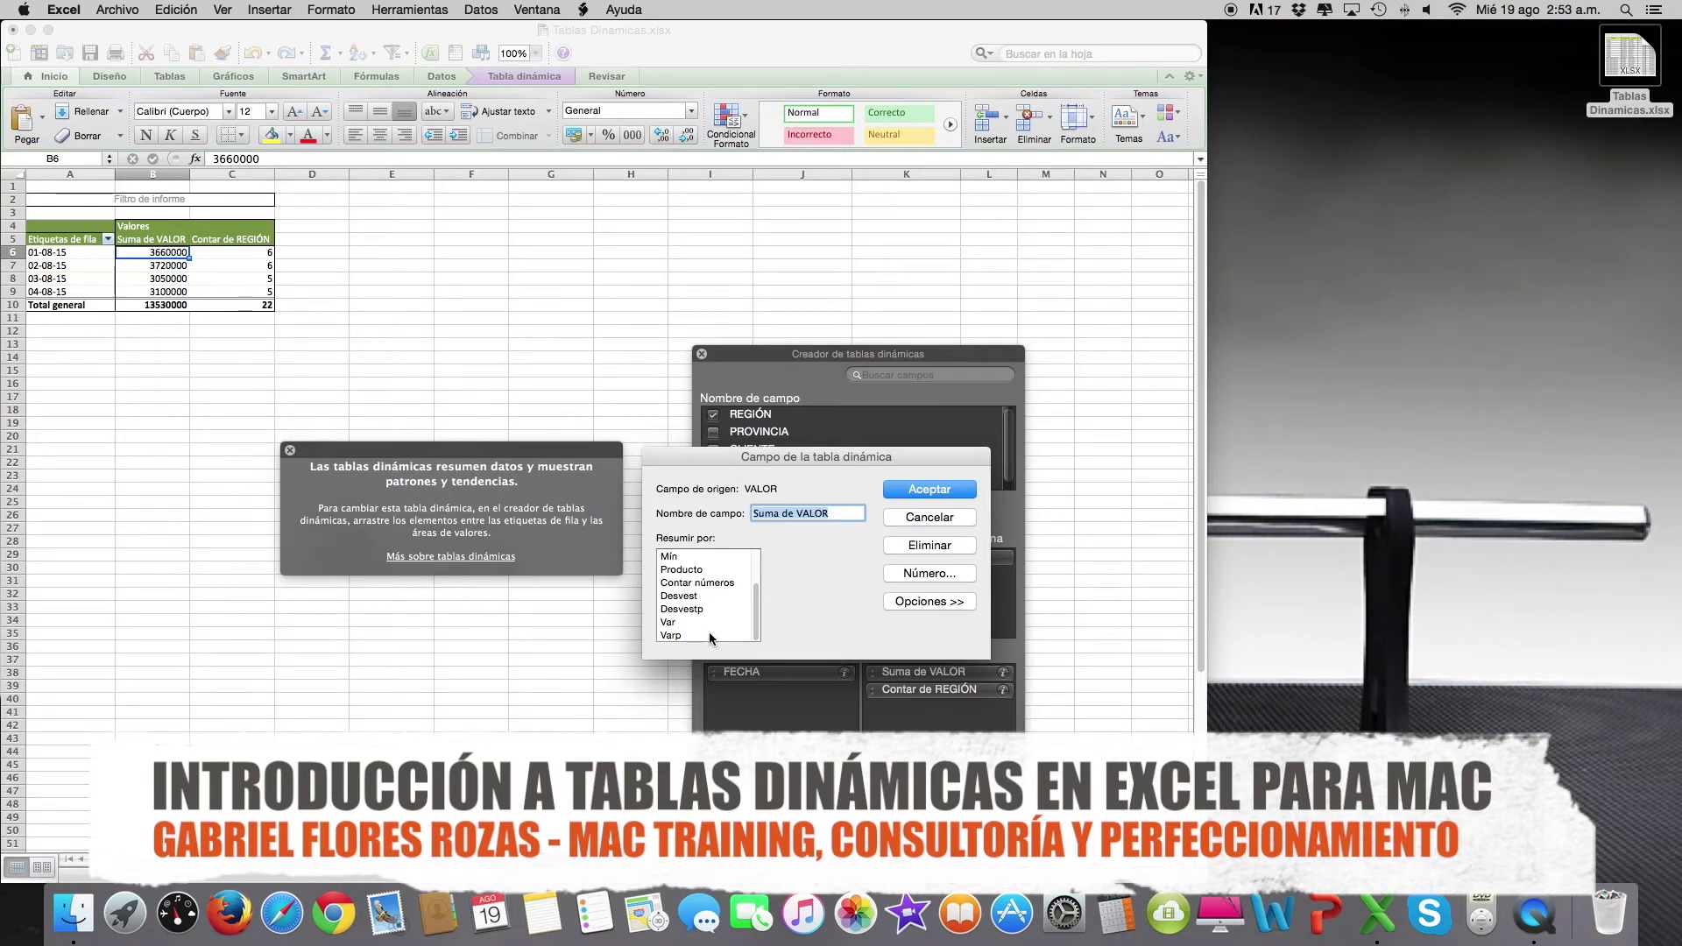
left_click_drag(757, 616, 769, 546)
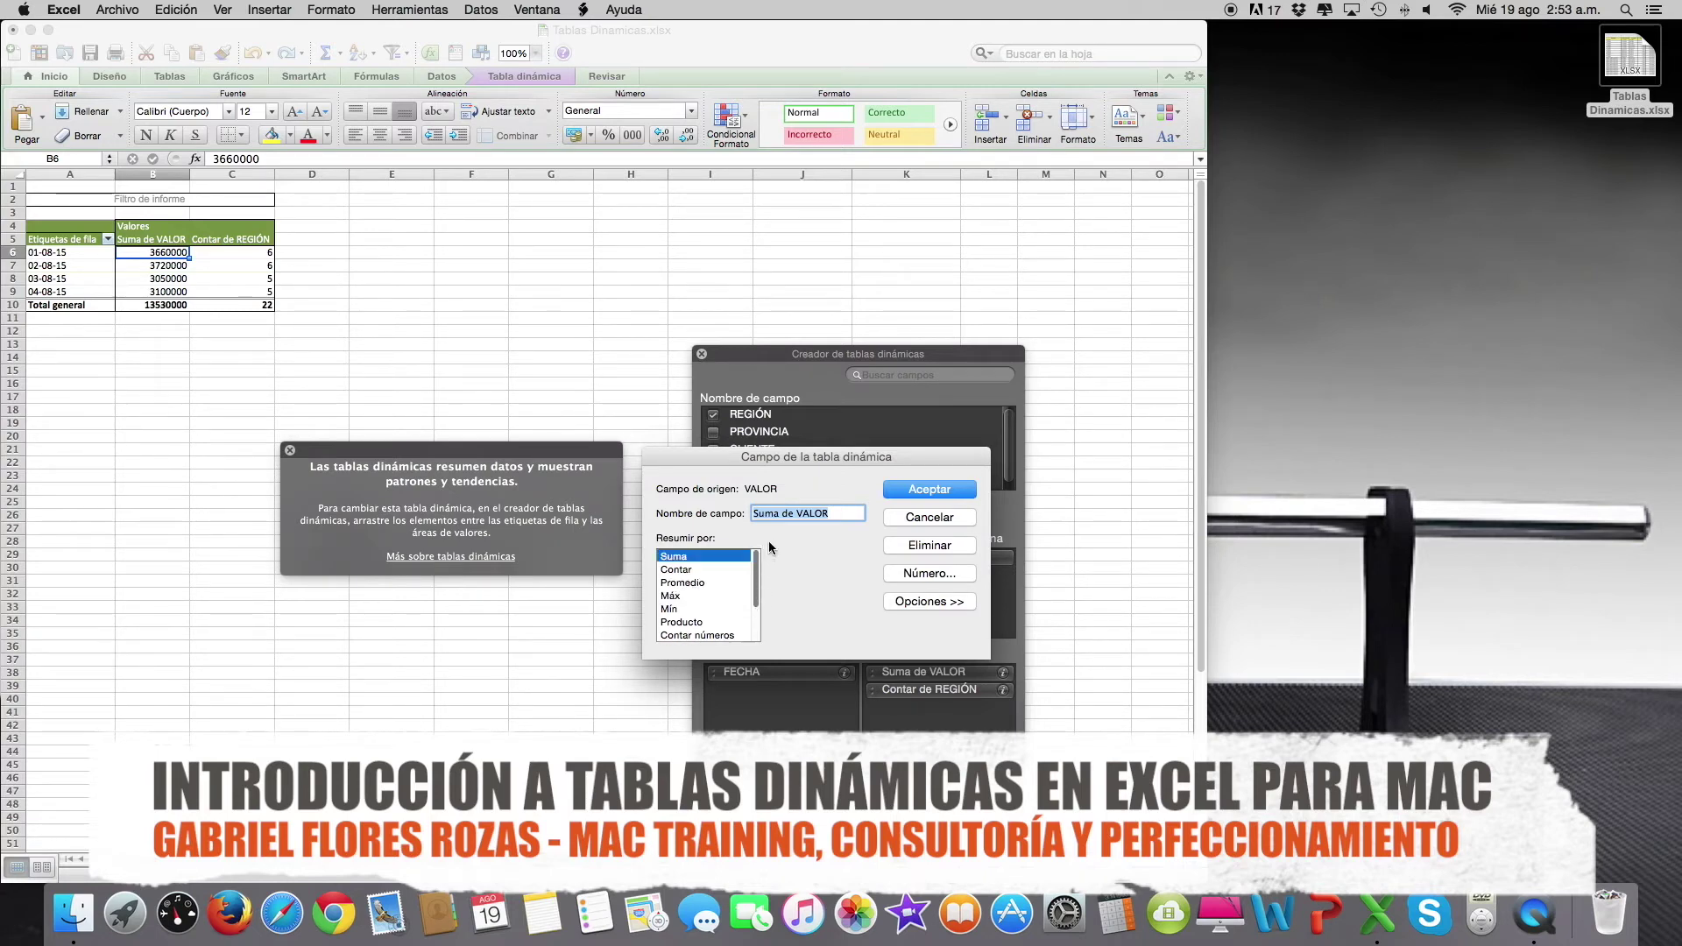
left_click(692, 584)
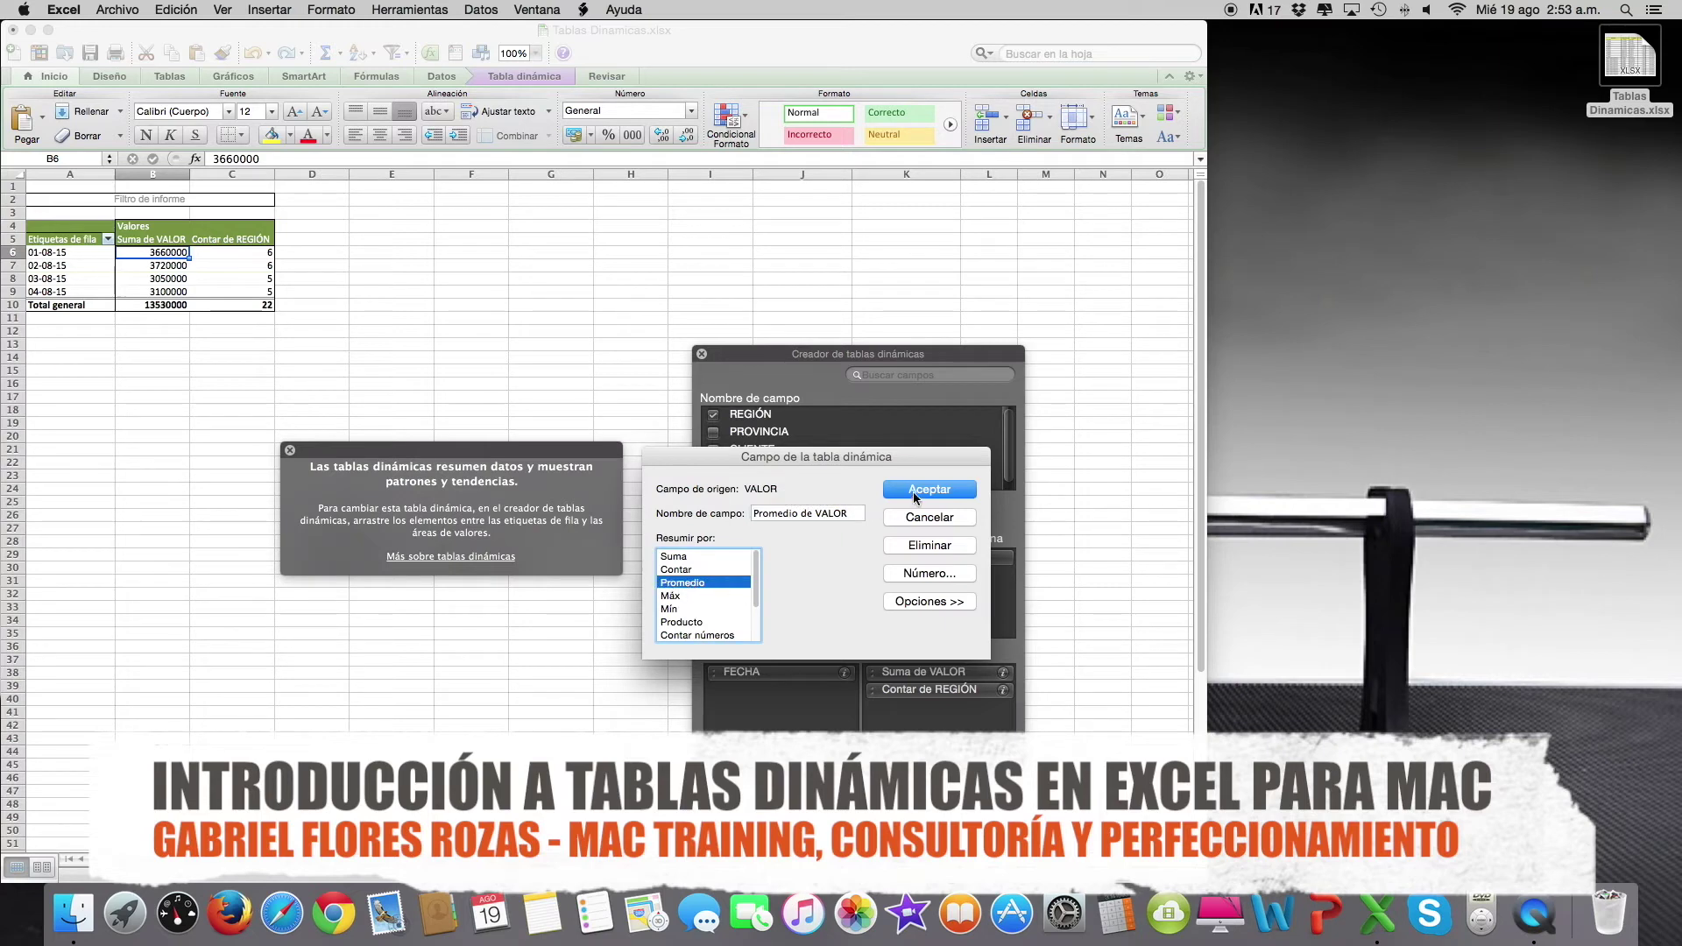
left_click(914, 498)
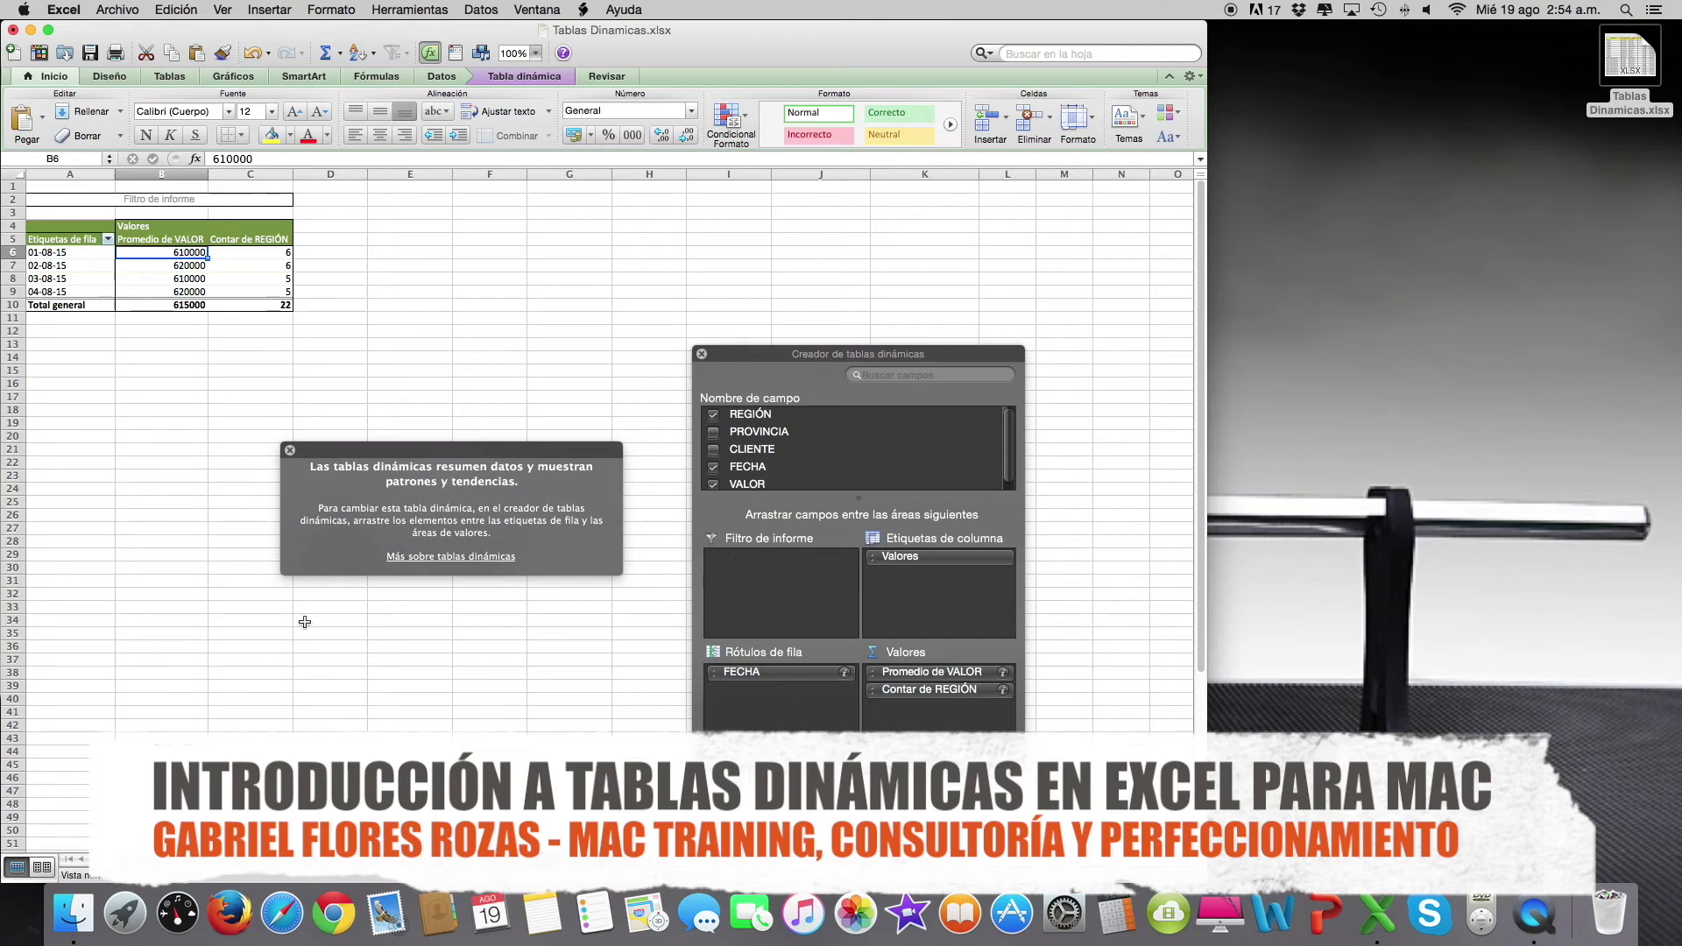
Create a manual pivot table from the source data range A3:E25, placing it on the existing worksheet at cell G5
left_click(558, 727)
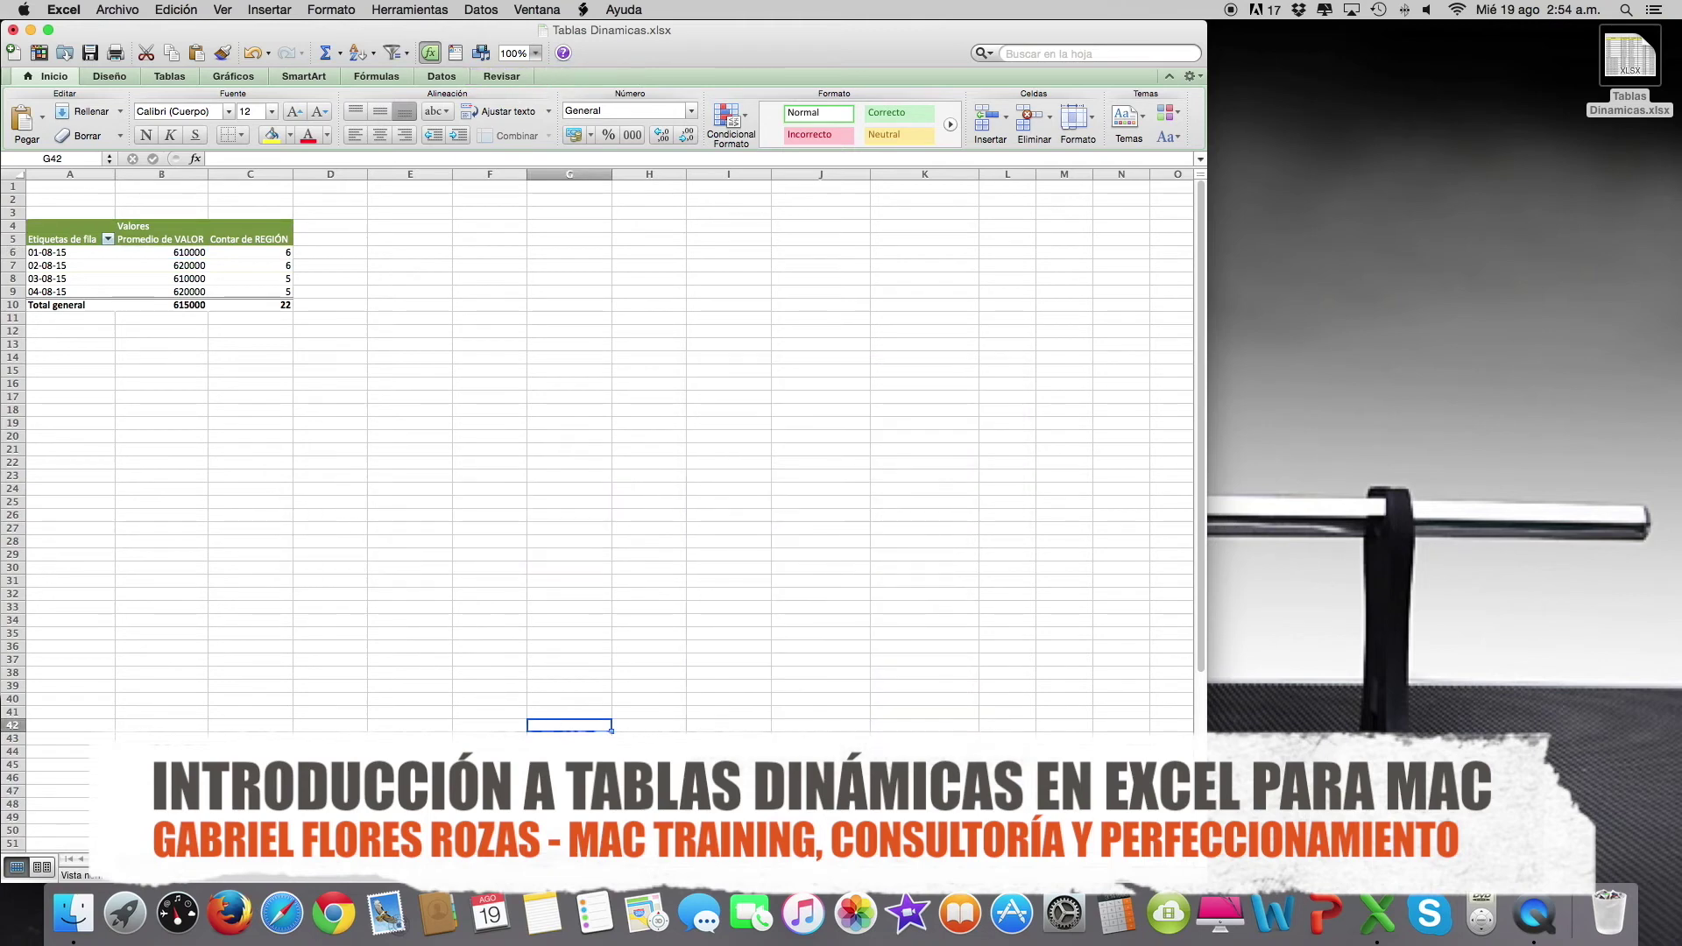
left_click(226, 876)
left_click(614, 320)
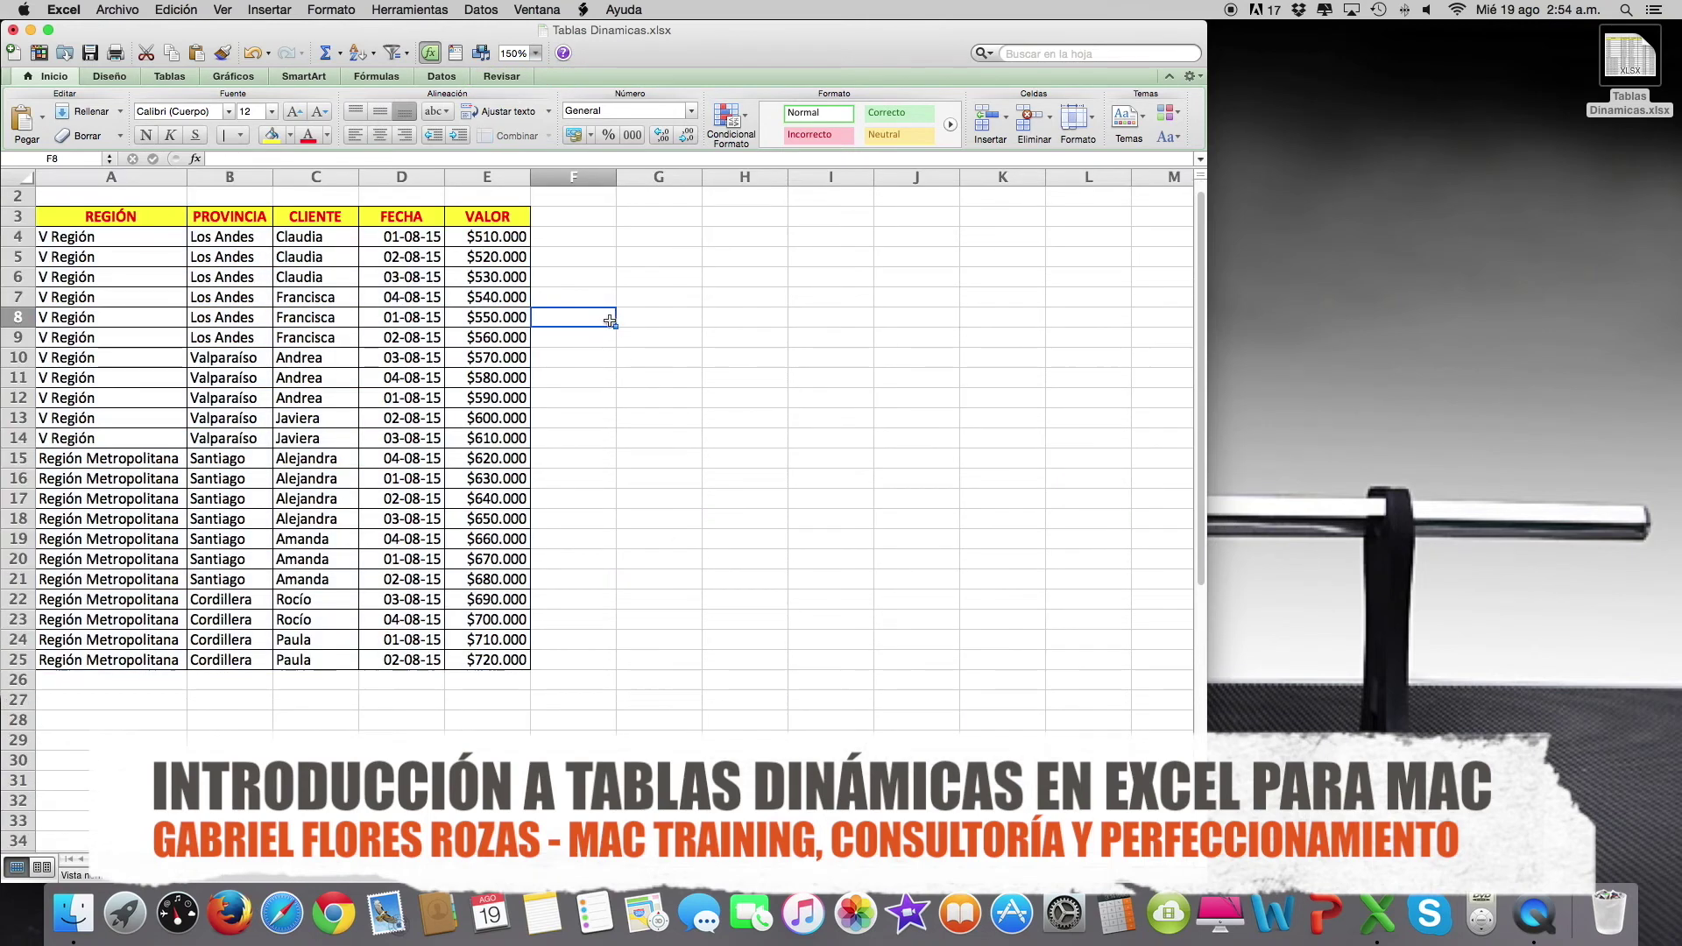
left_click_drag(97, 211, 504, 661)
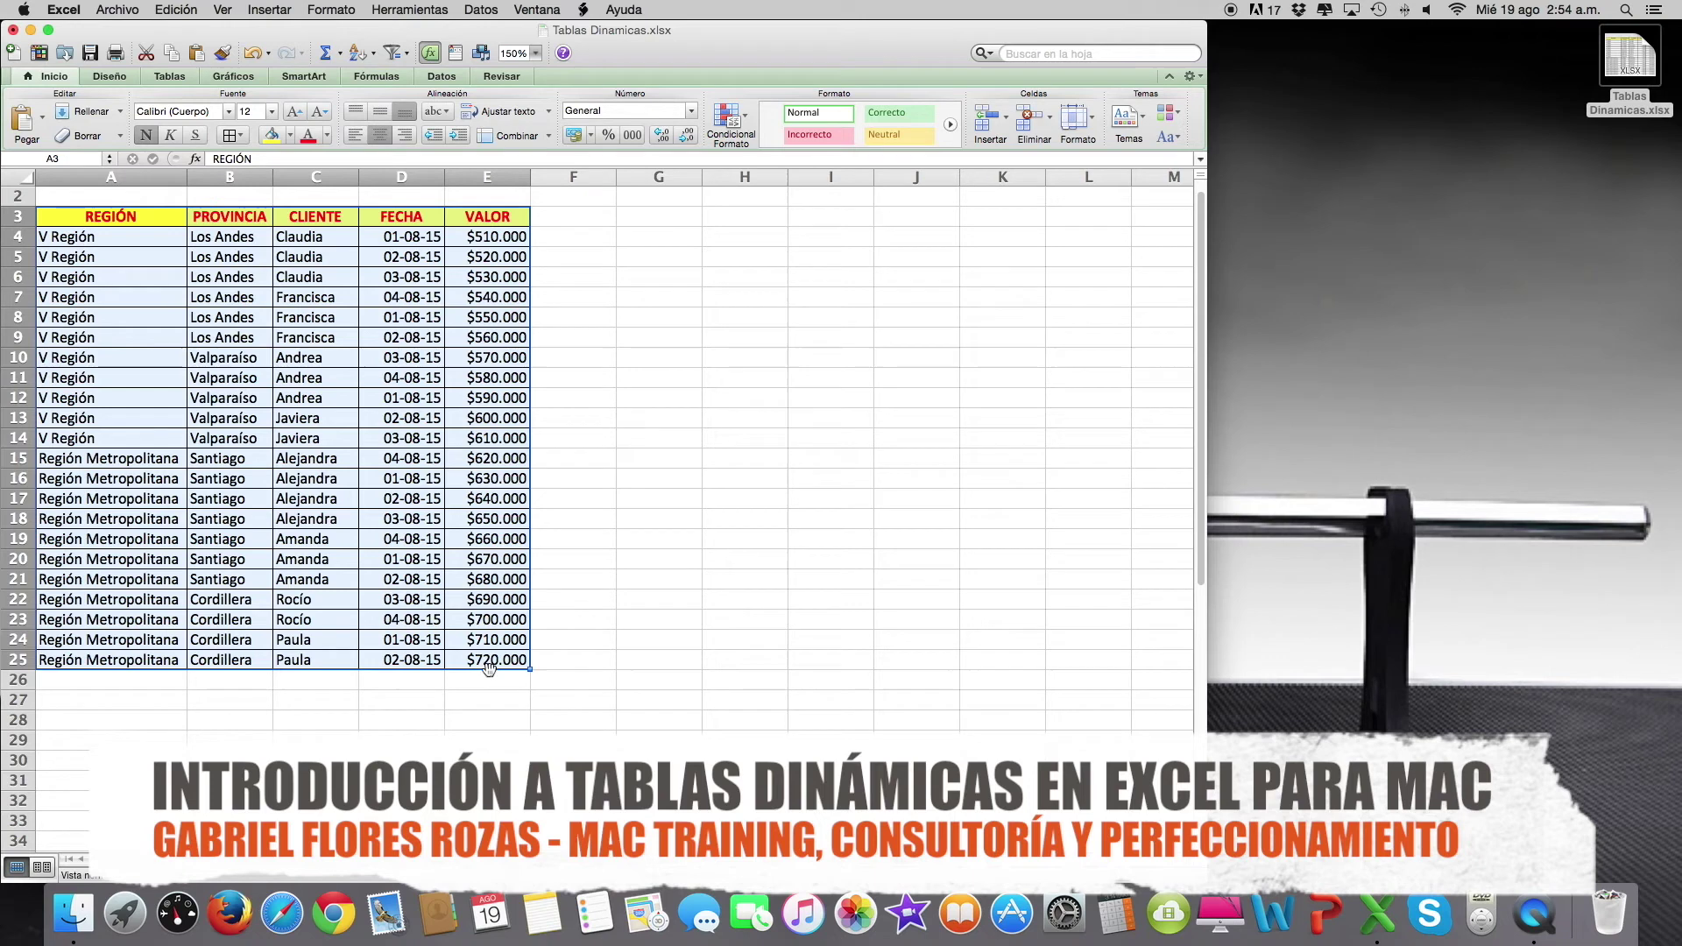
left_click(435, 78)
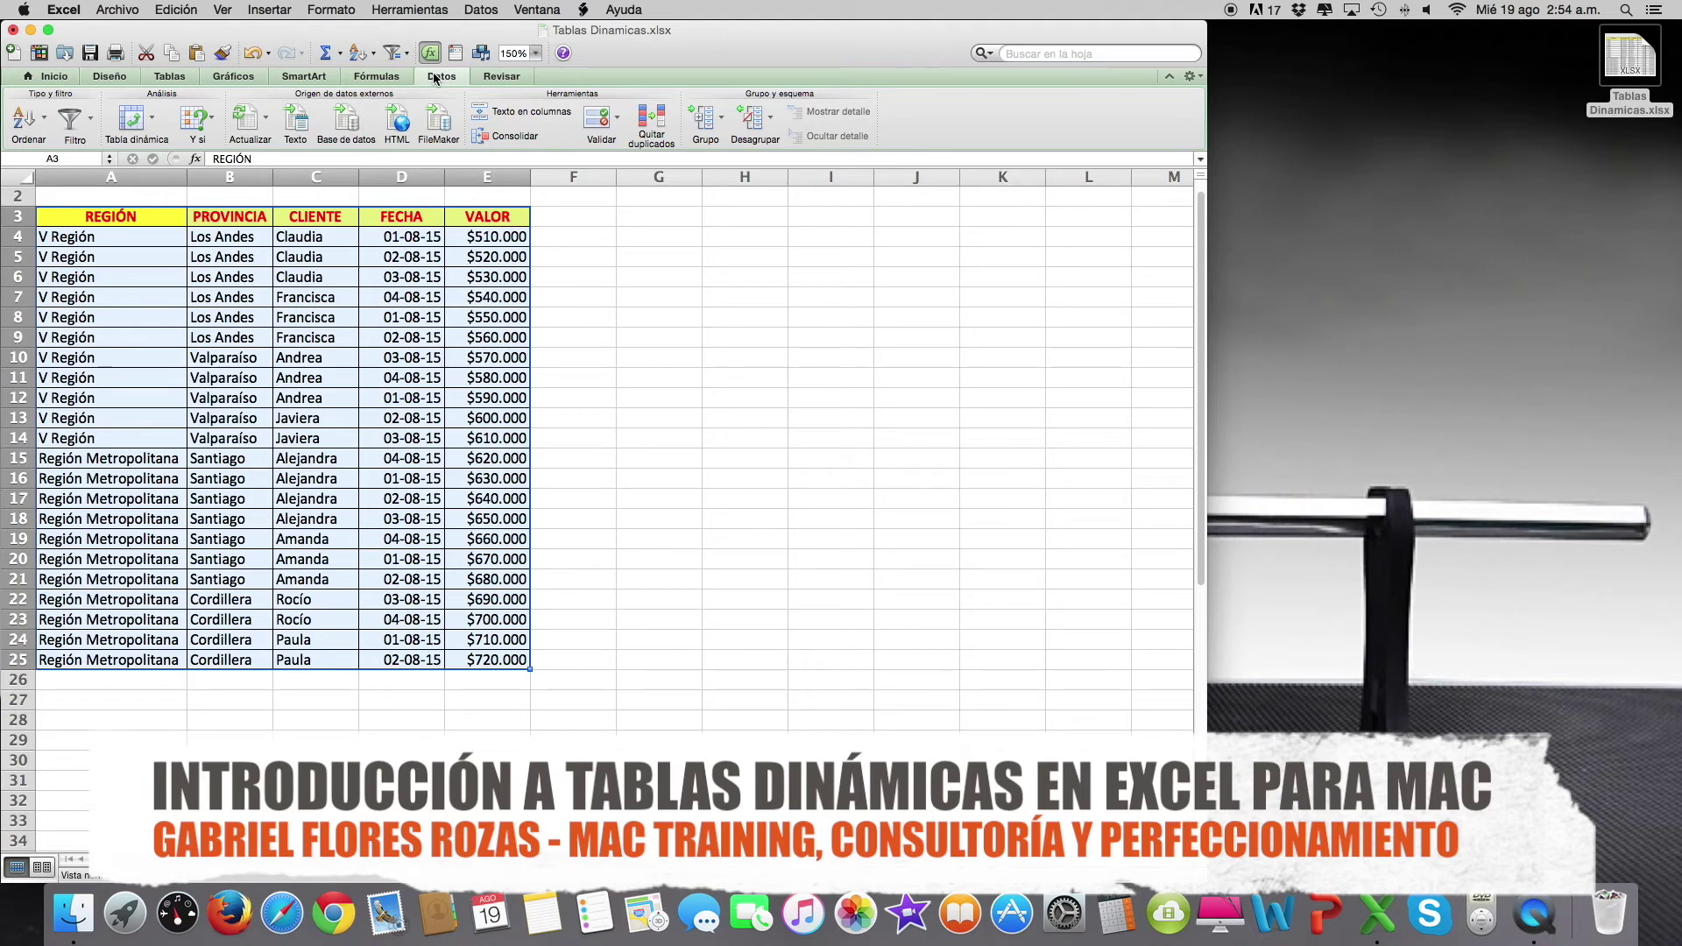
left_click(155, 112)
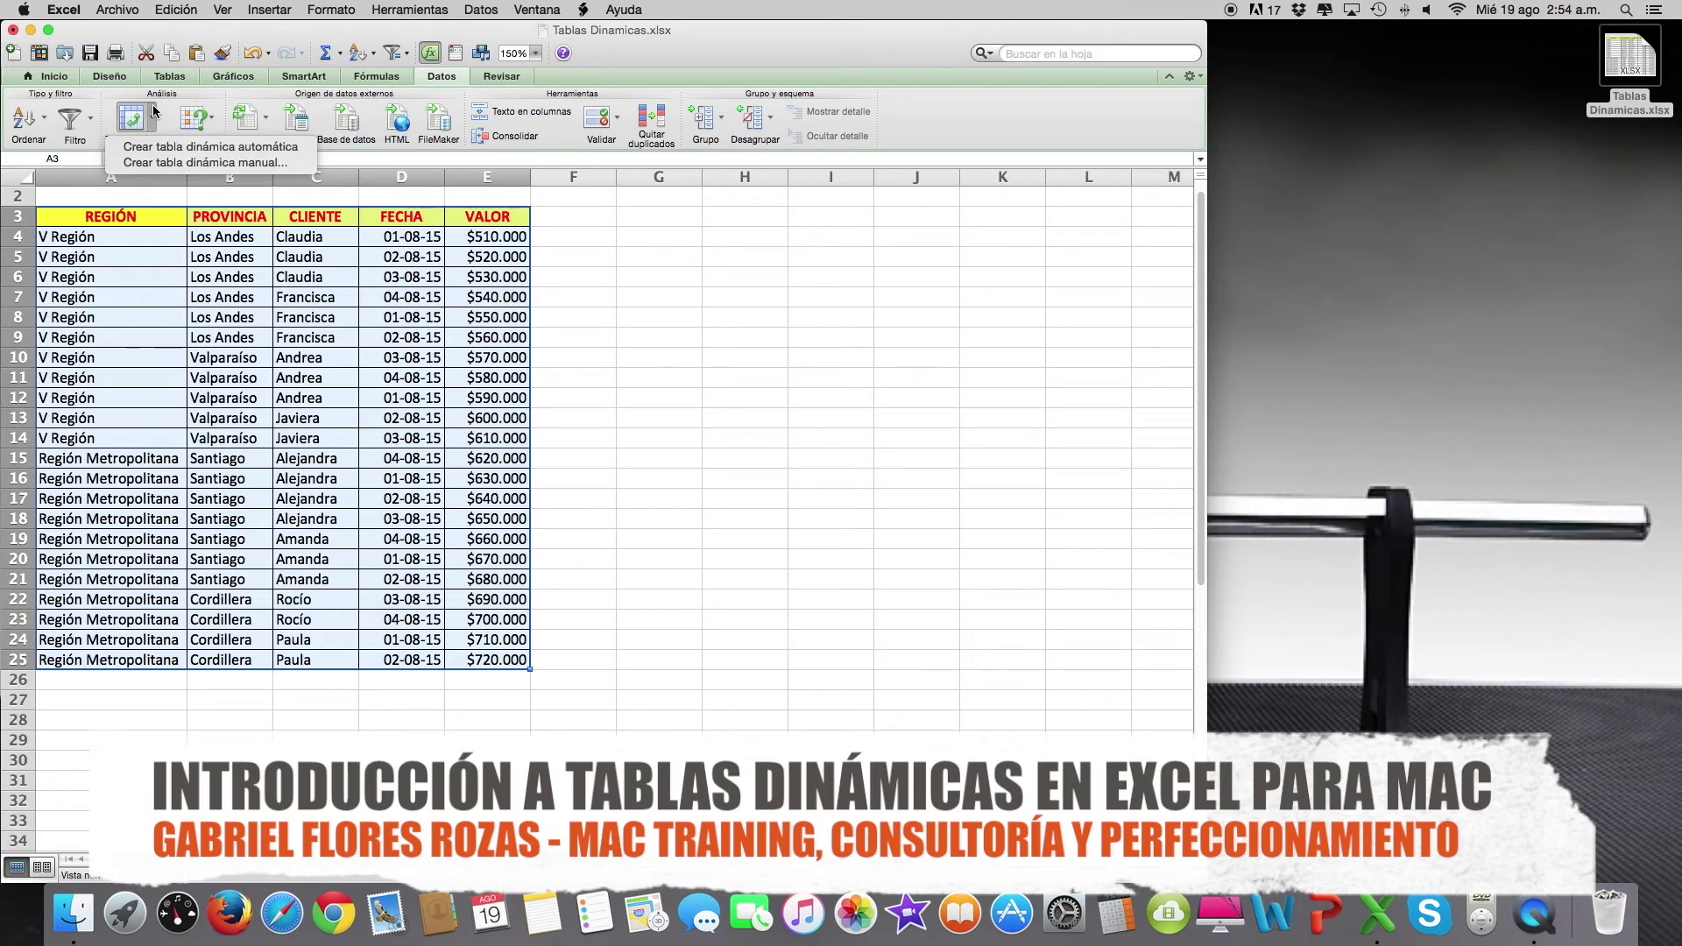
left_click(216, 165)
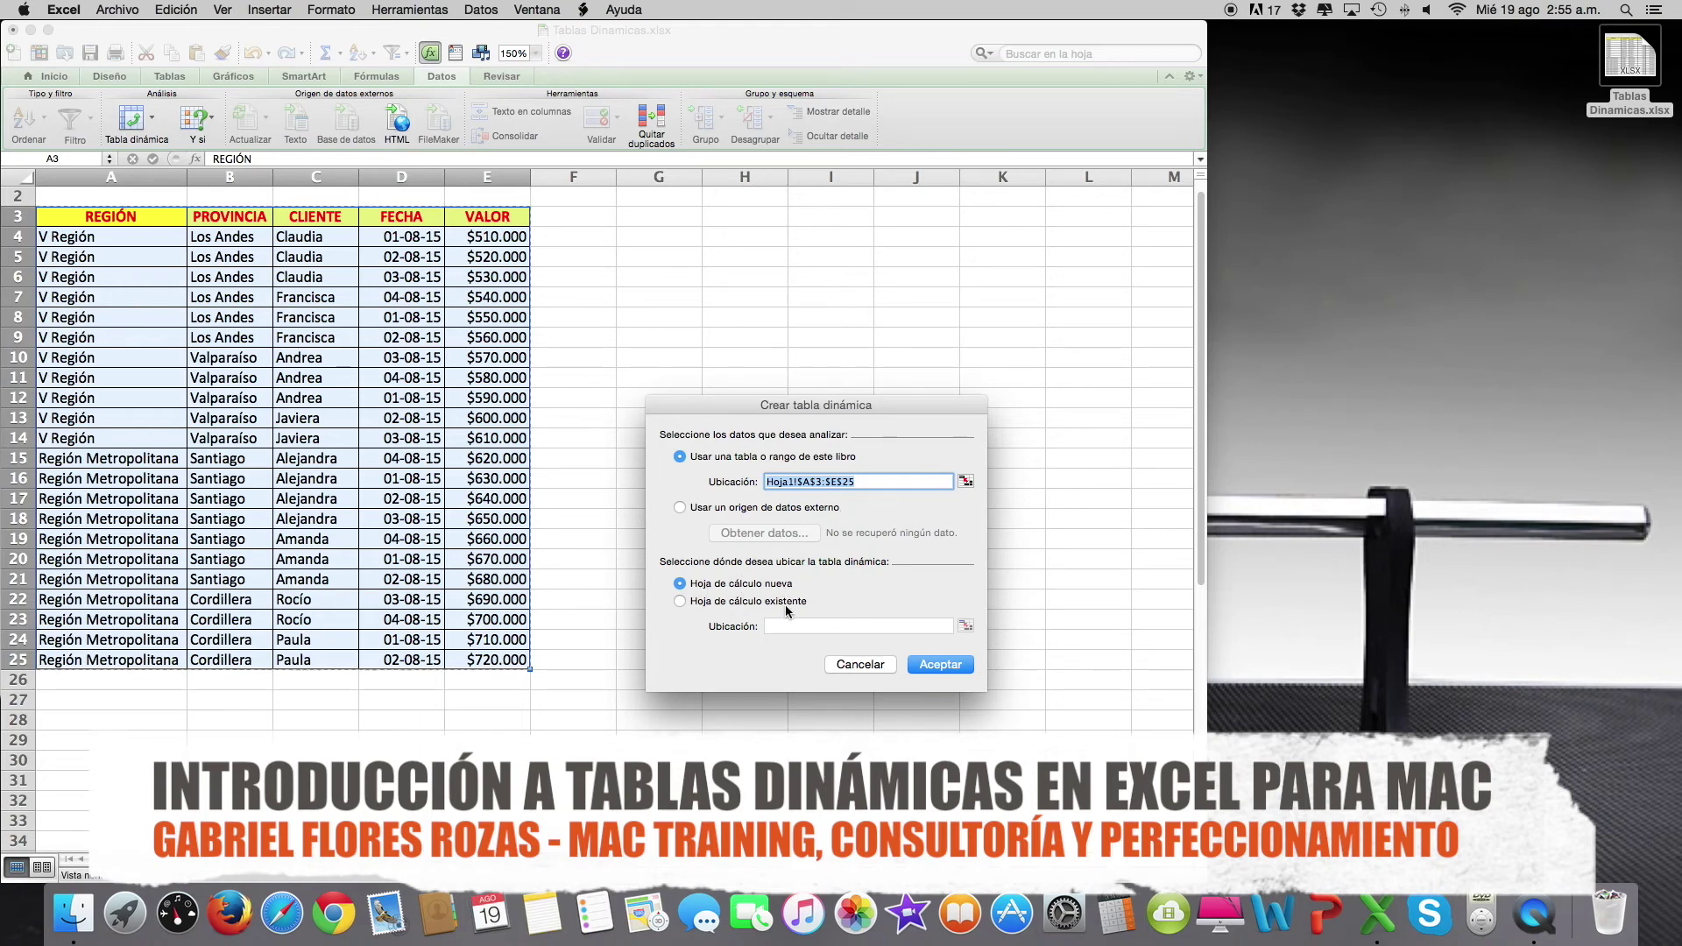
left_click_drag(702, 406, 1211, 417)
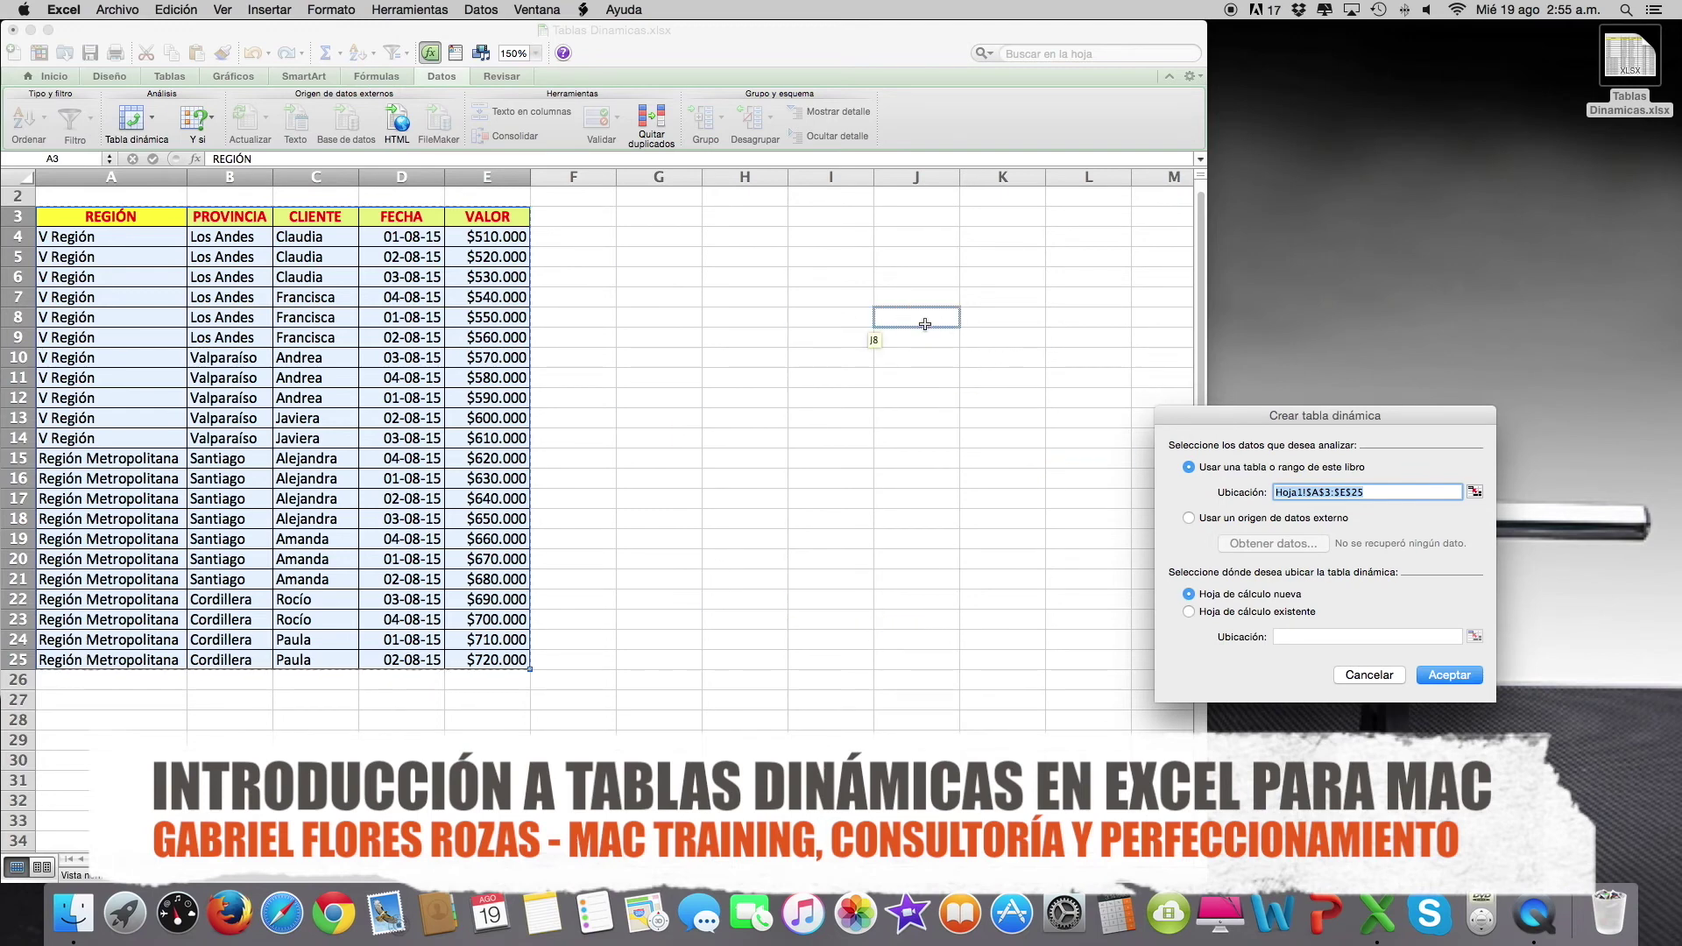
left_click(1189, 611)
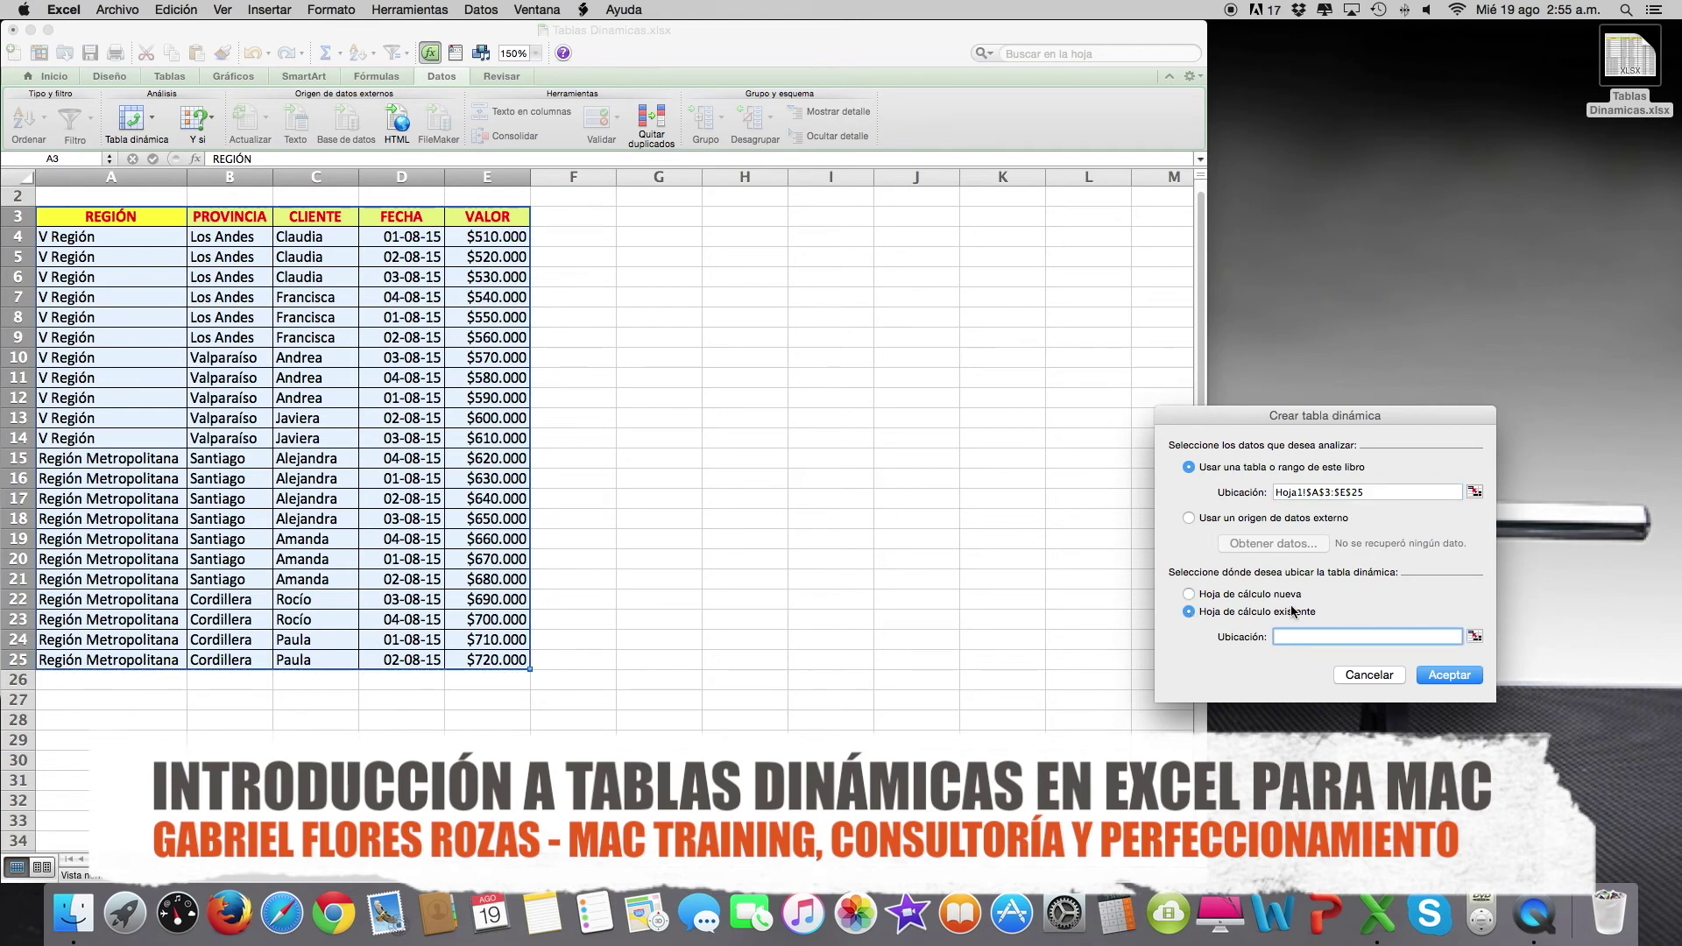
left_click(664, 260)
left_click(1451, 675)
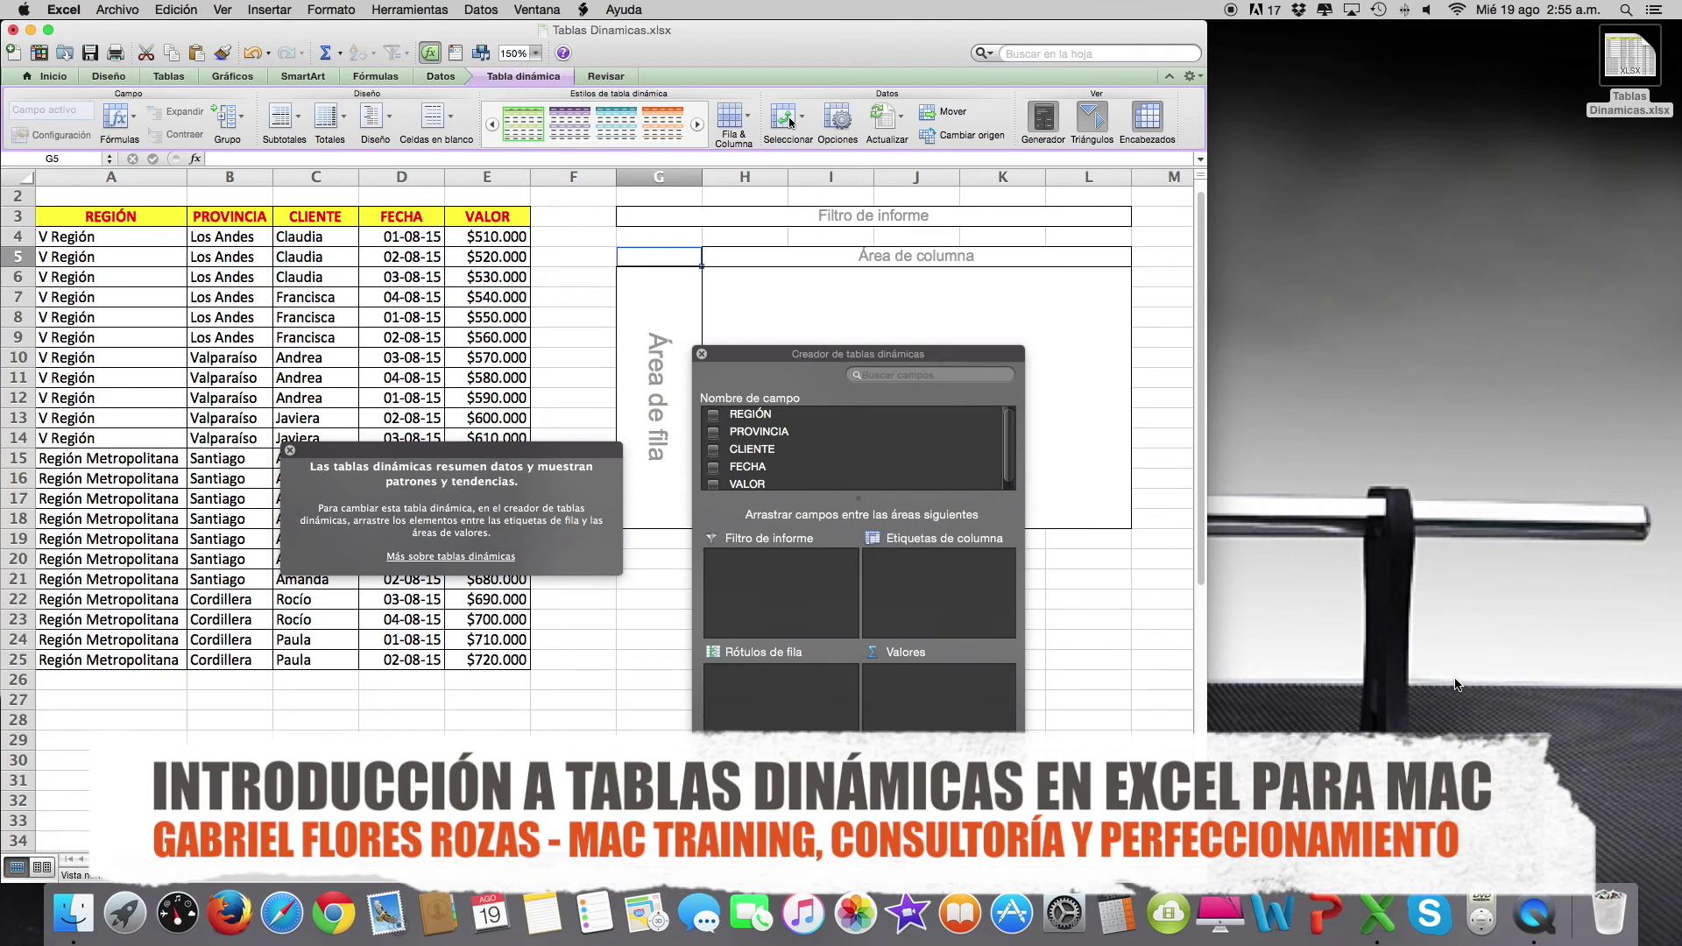
Move the pivot table builder and the hint window off the worksheet so the data and pivot areas are uncovered
left_click_drag(749, 360, 1277, 105)
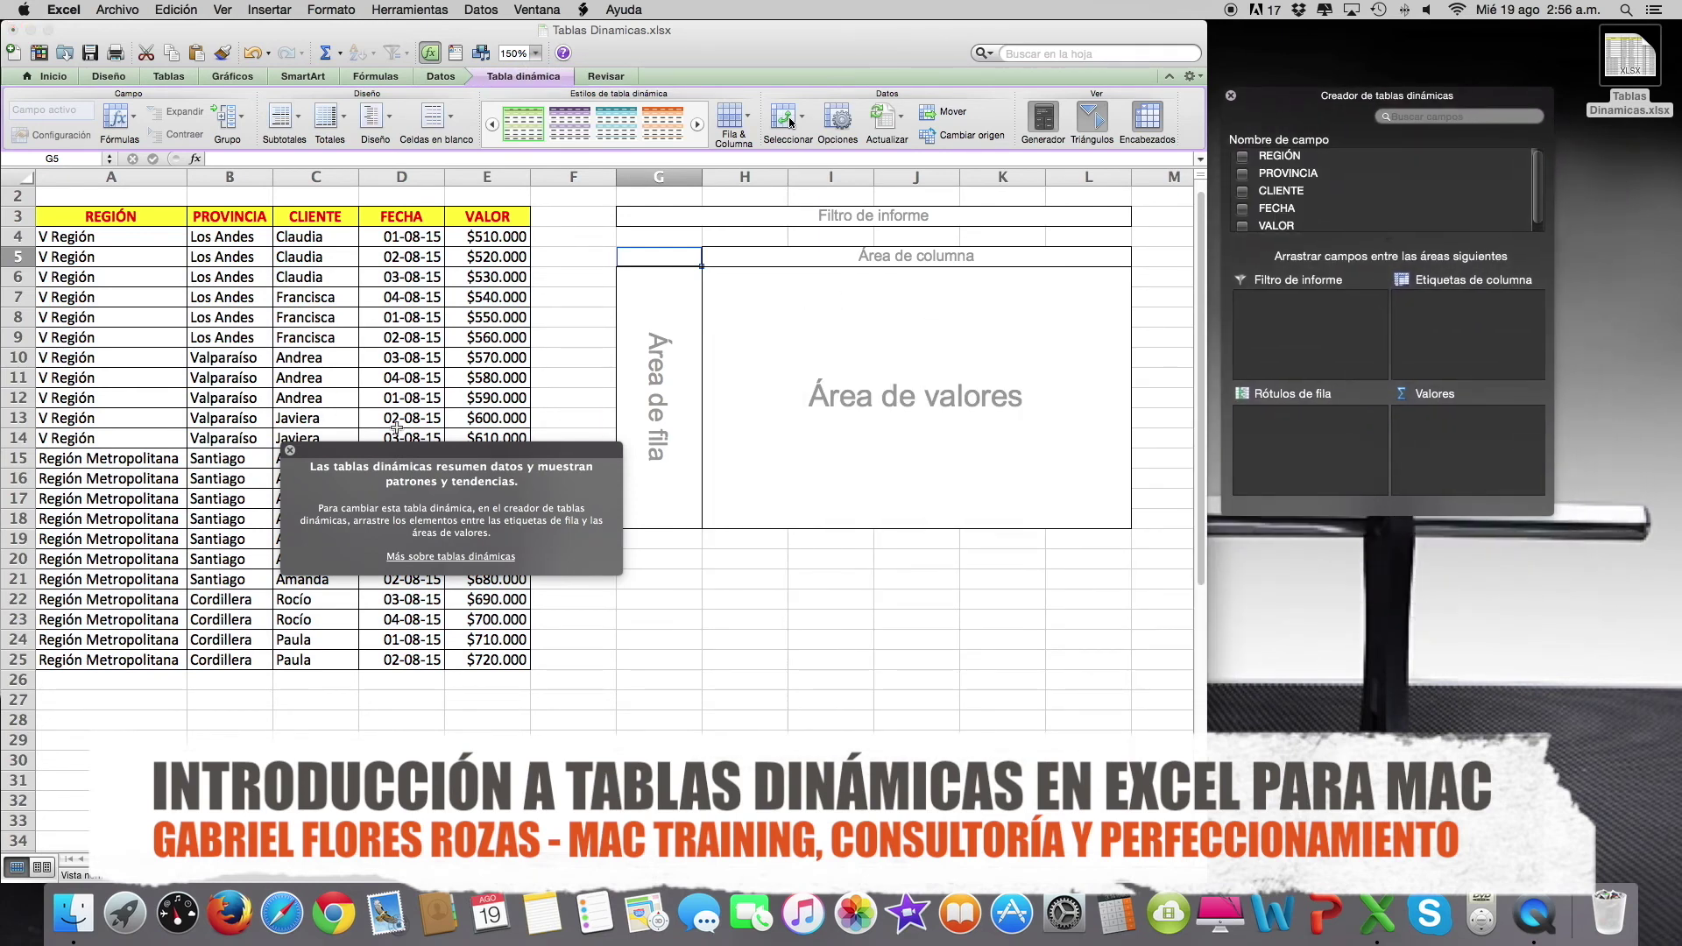
left_click_drag(408, 453, 1367, 647)
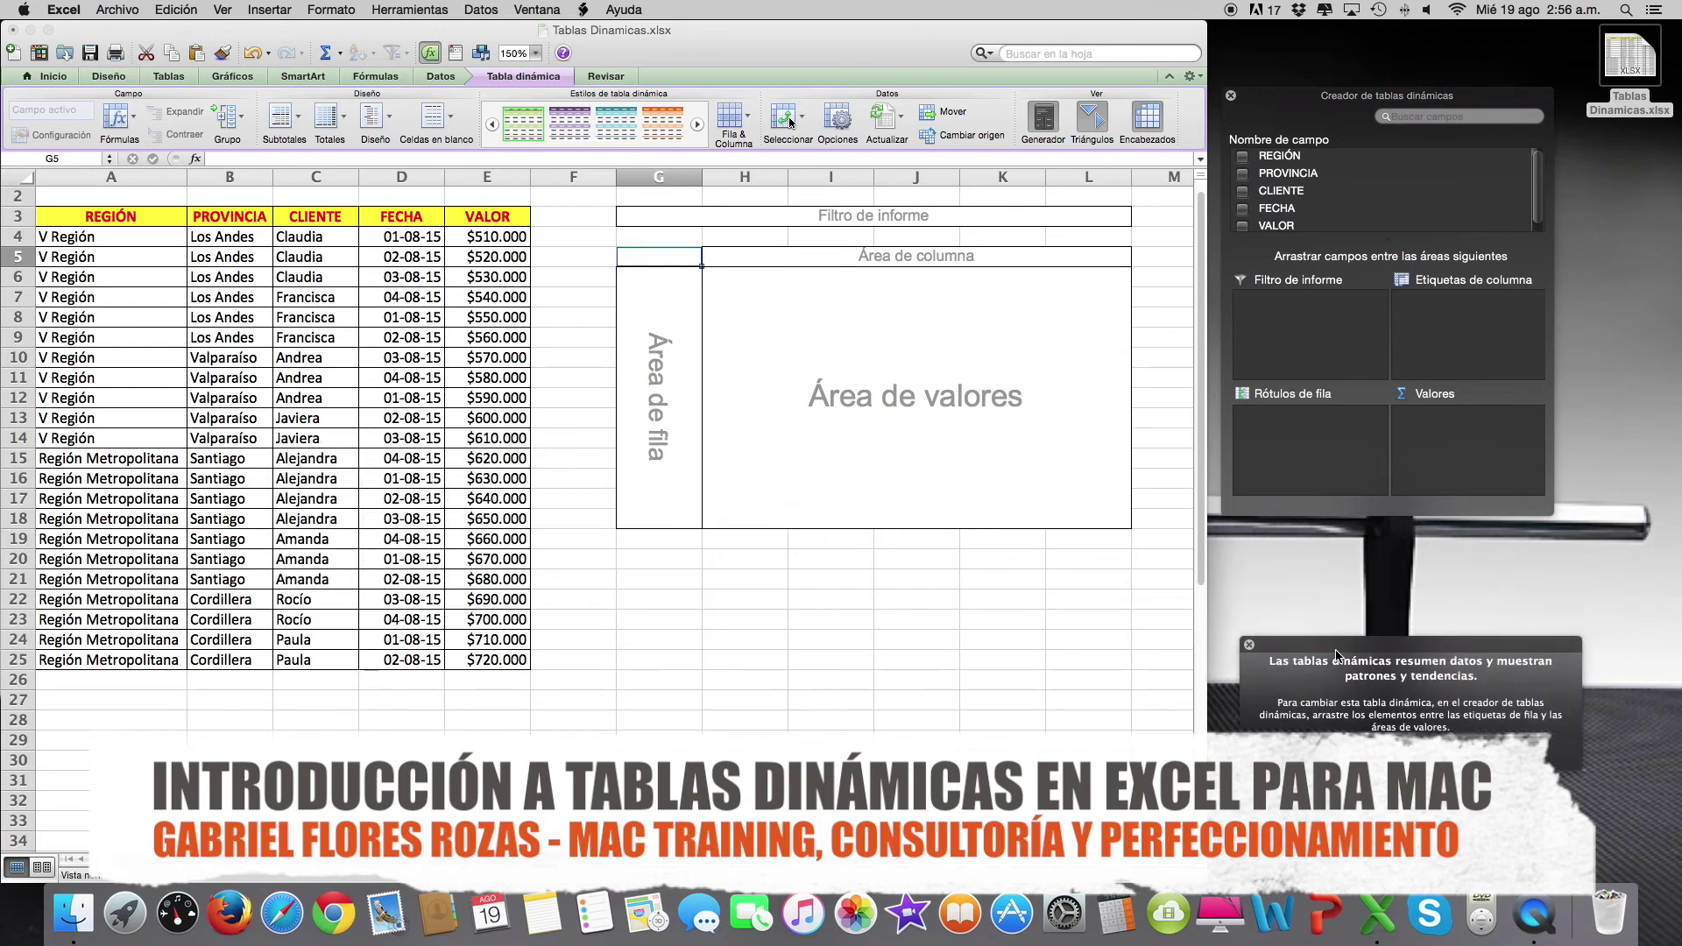
left_click_drag(1265, 105, 1297, 181)
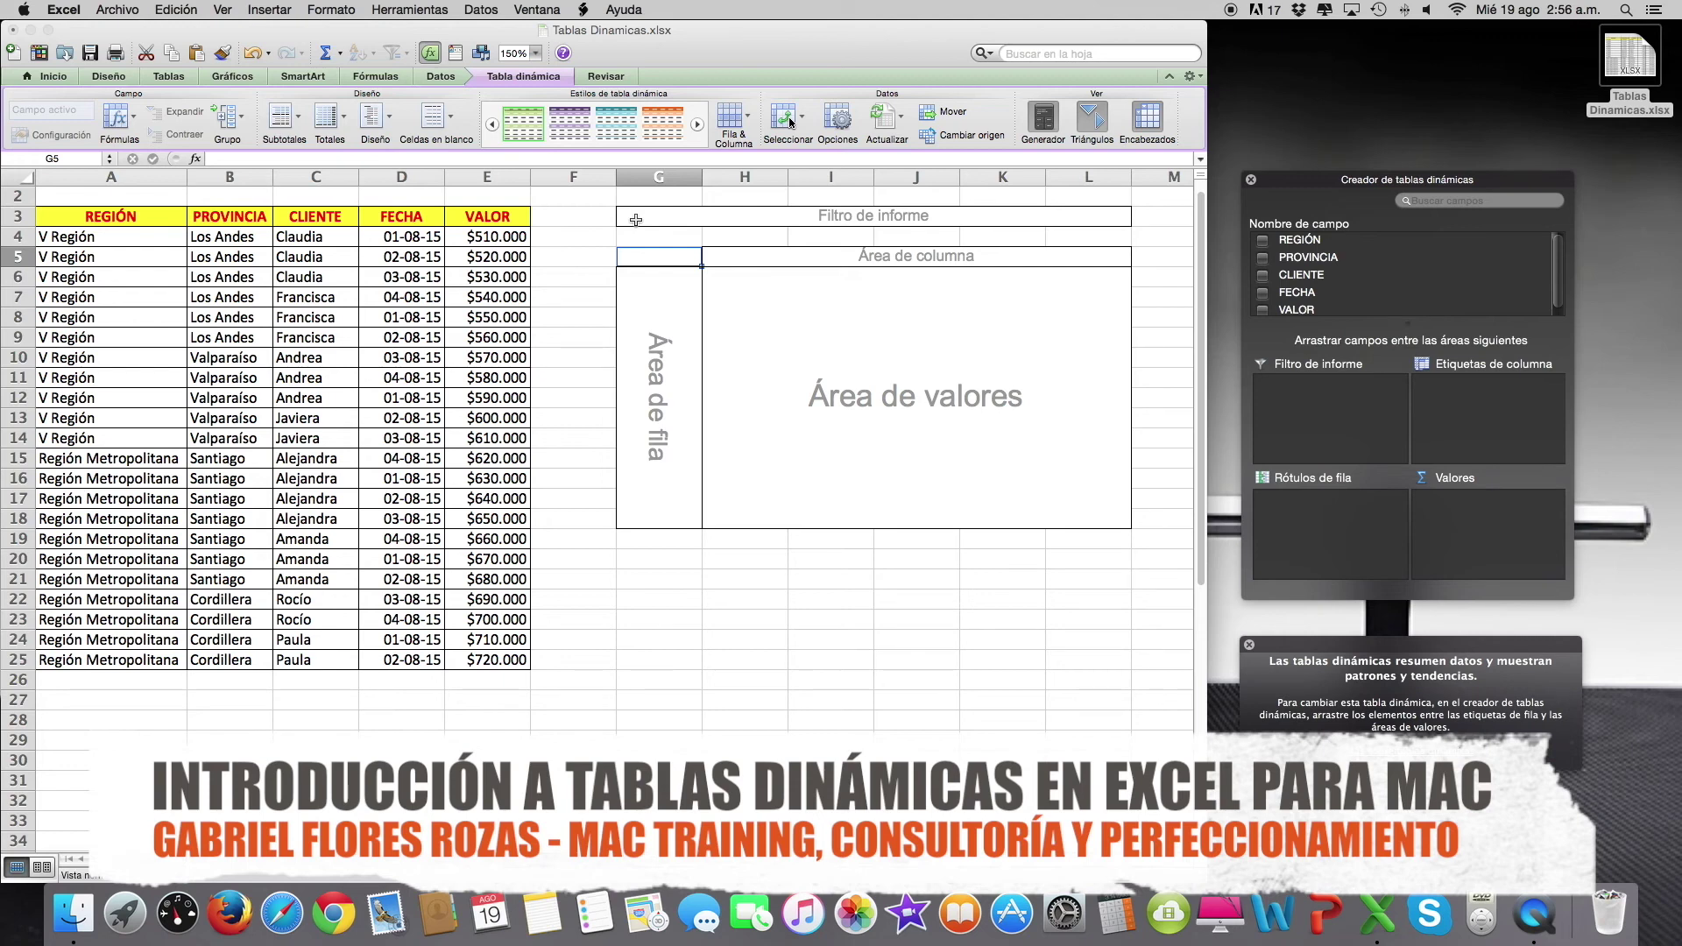
scroll(1350, 282, "down", 1)
scroll(1349, 280, "up", 1)
Add the REGIÓN, PROVINCIA, CLIENTE, FECHA and VALOR fields to the new pivot table
left_click(1263, 240)
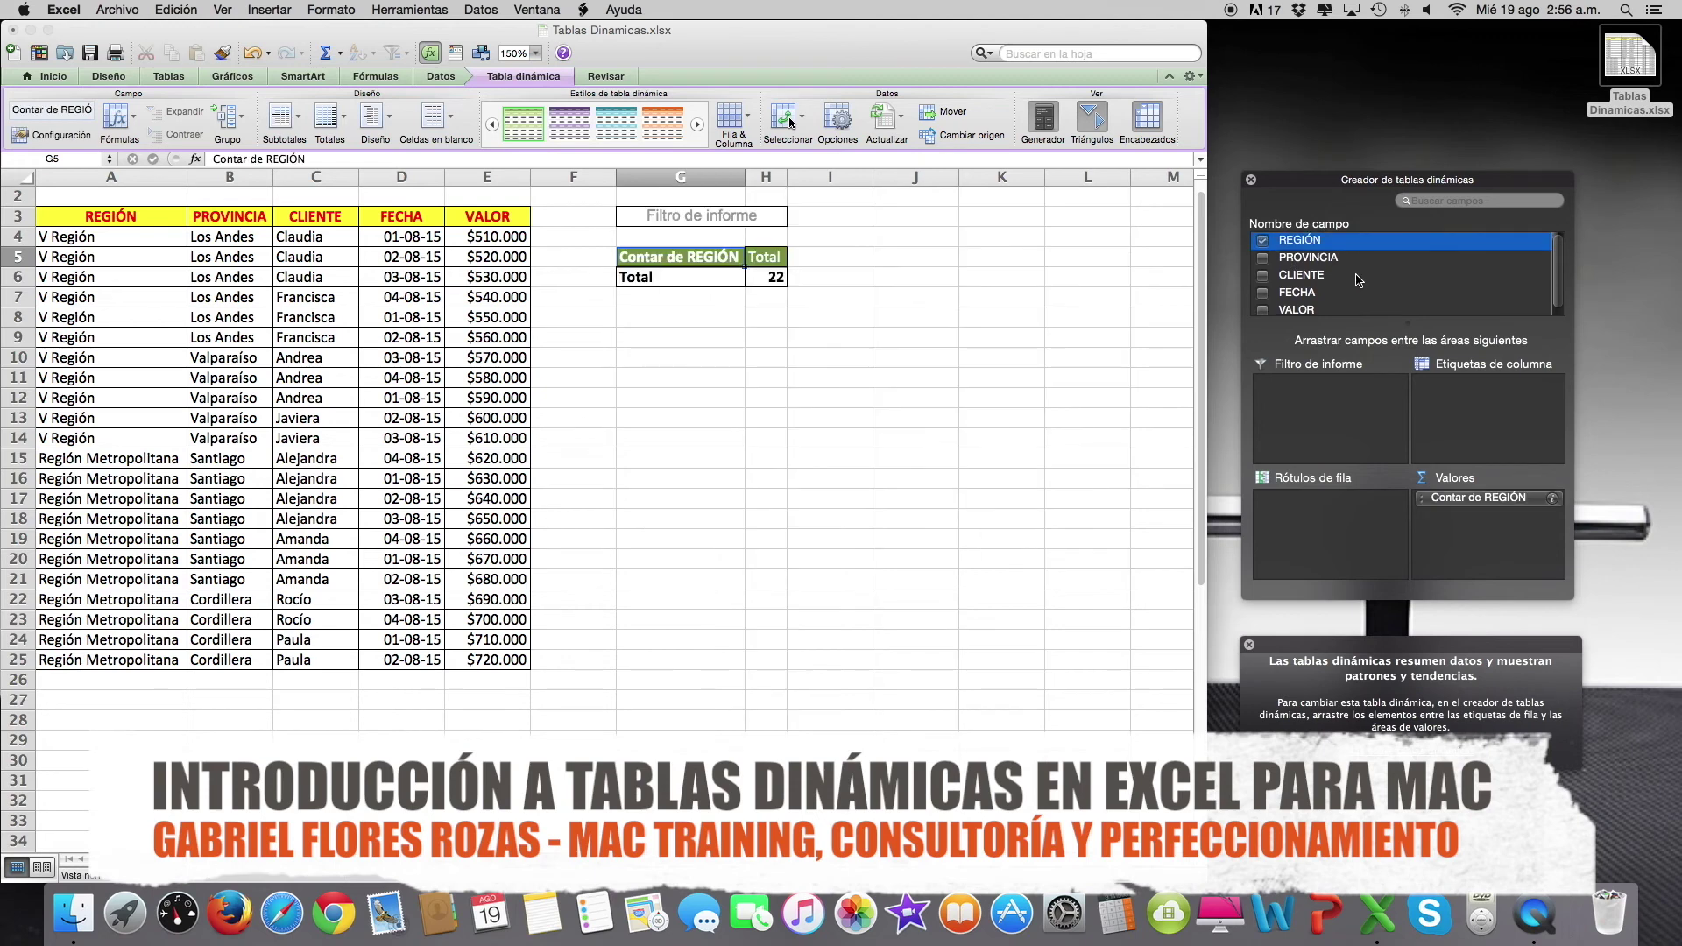
left_click(1263, 257)
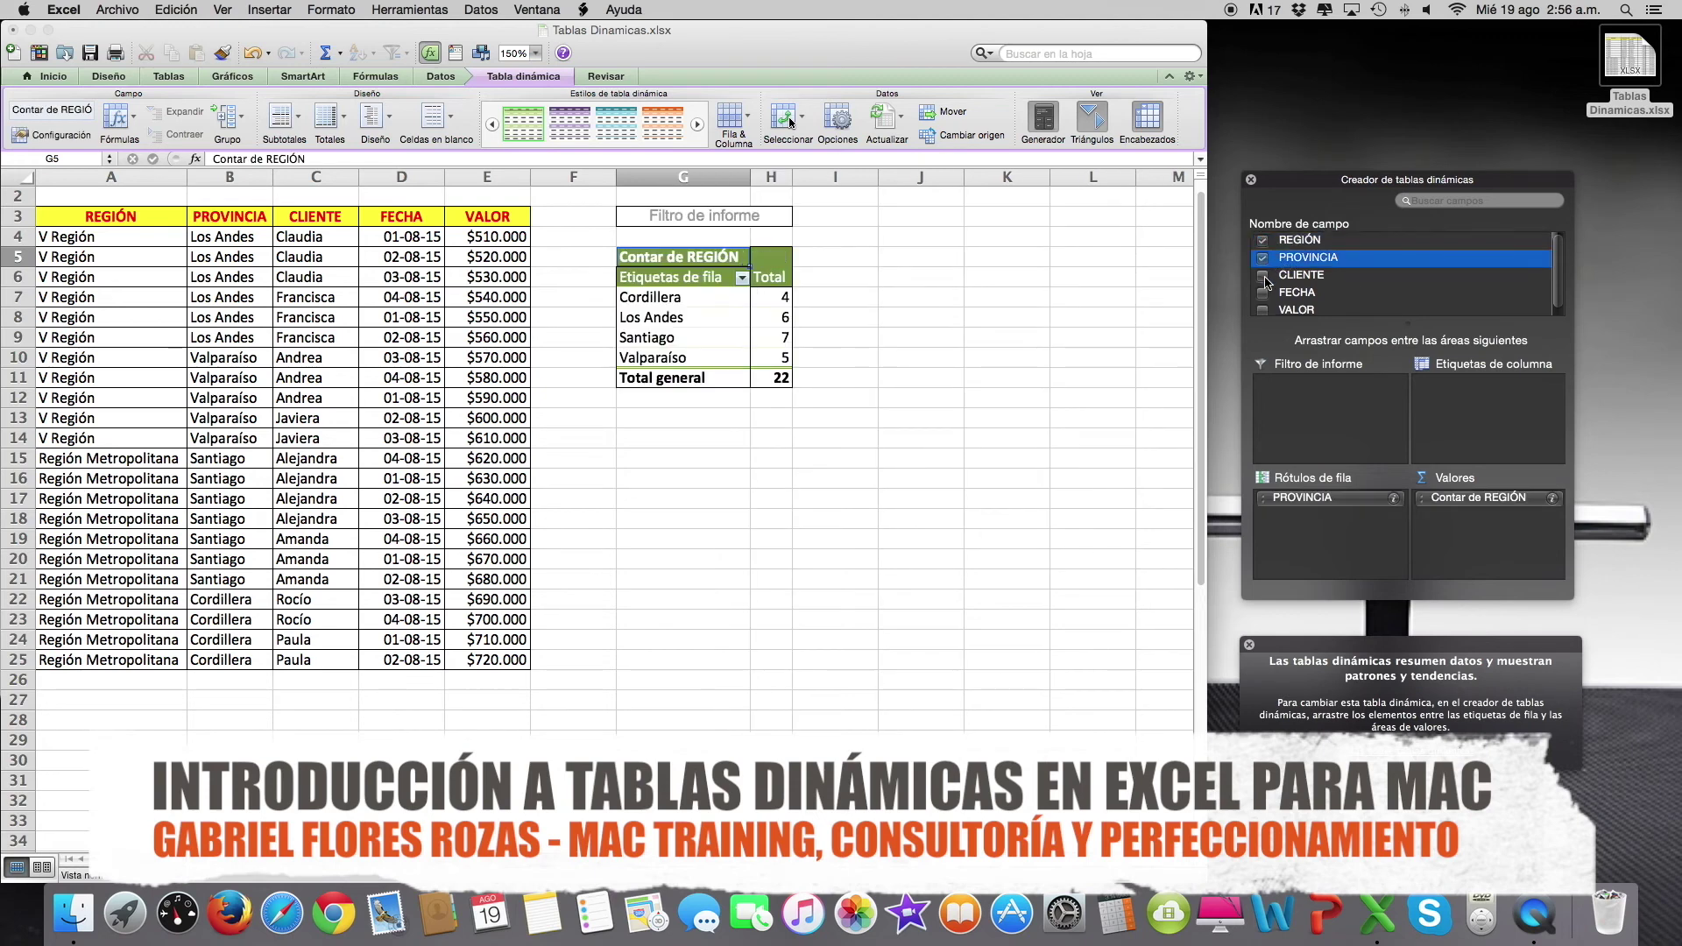
left_click(1262, 275)
left_click(1262, 292)
scroll(1323, 304, "down", 1)
left_click(1262, 304)
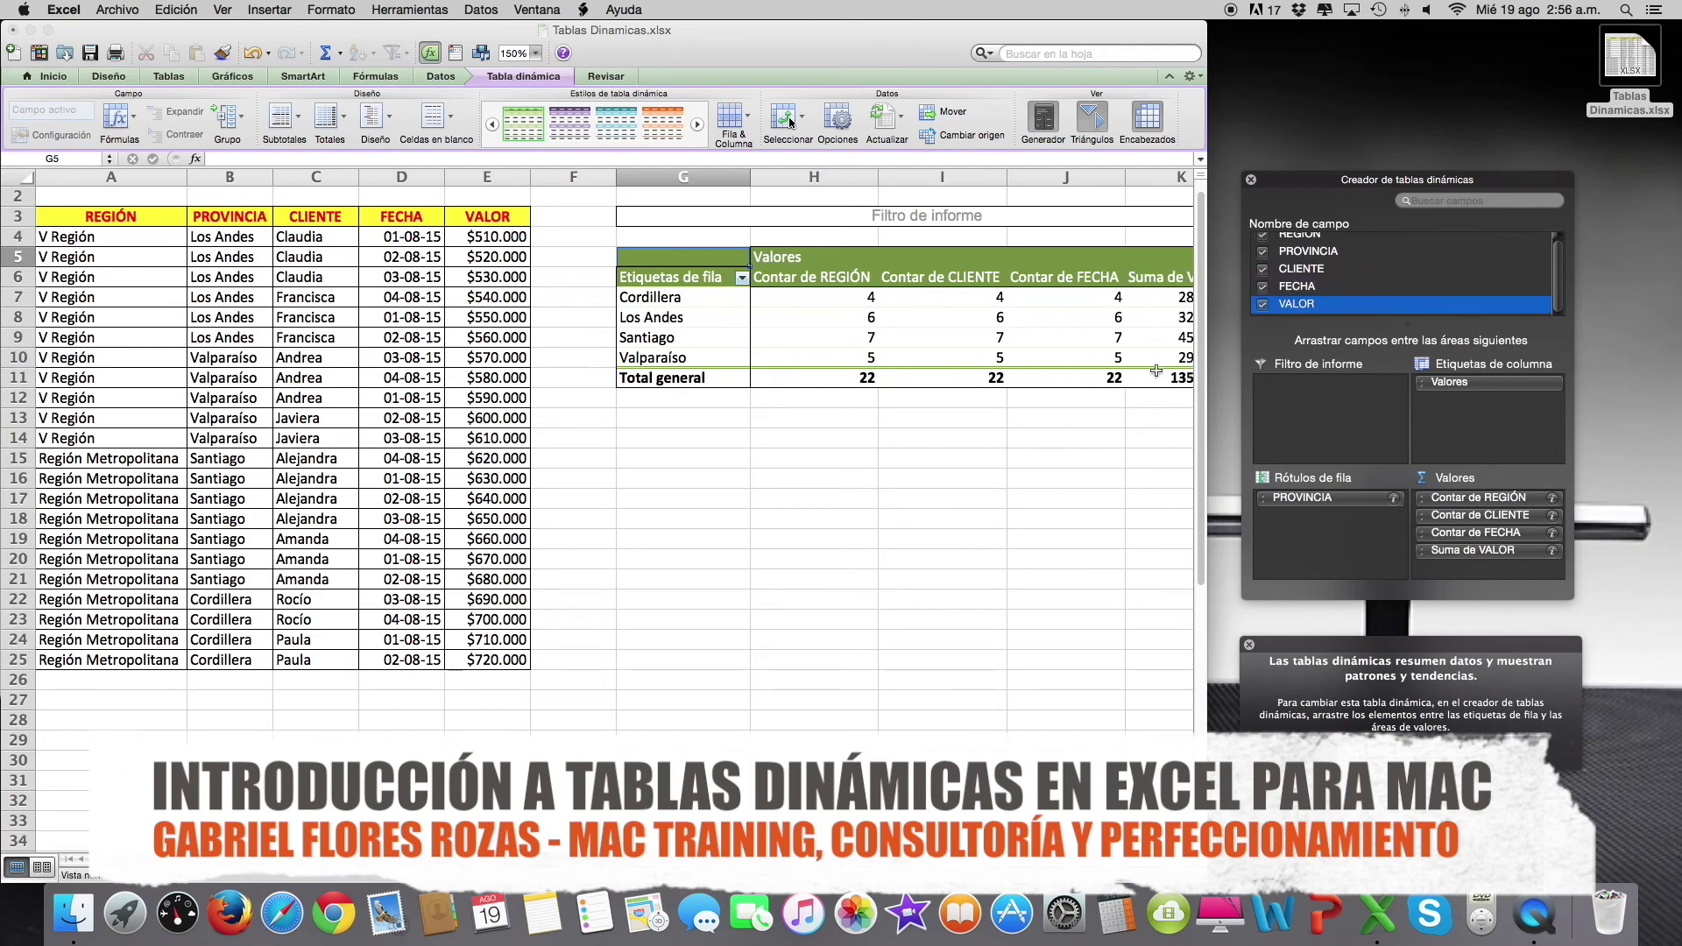
scroll(969, 458, "right", 2)
scroll(972, 464, "left", 2)
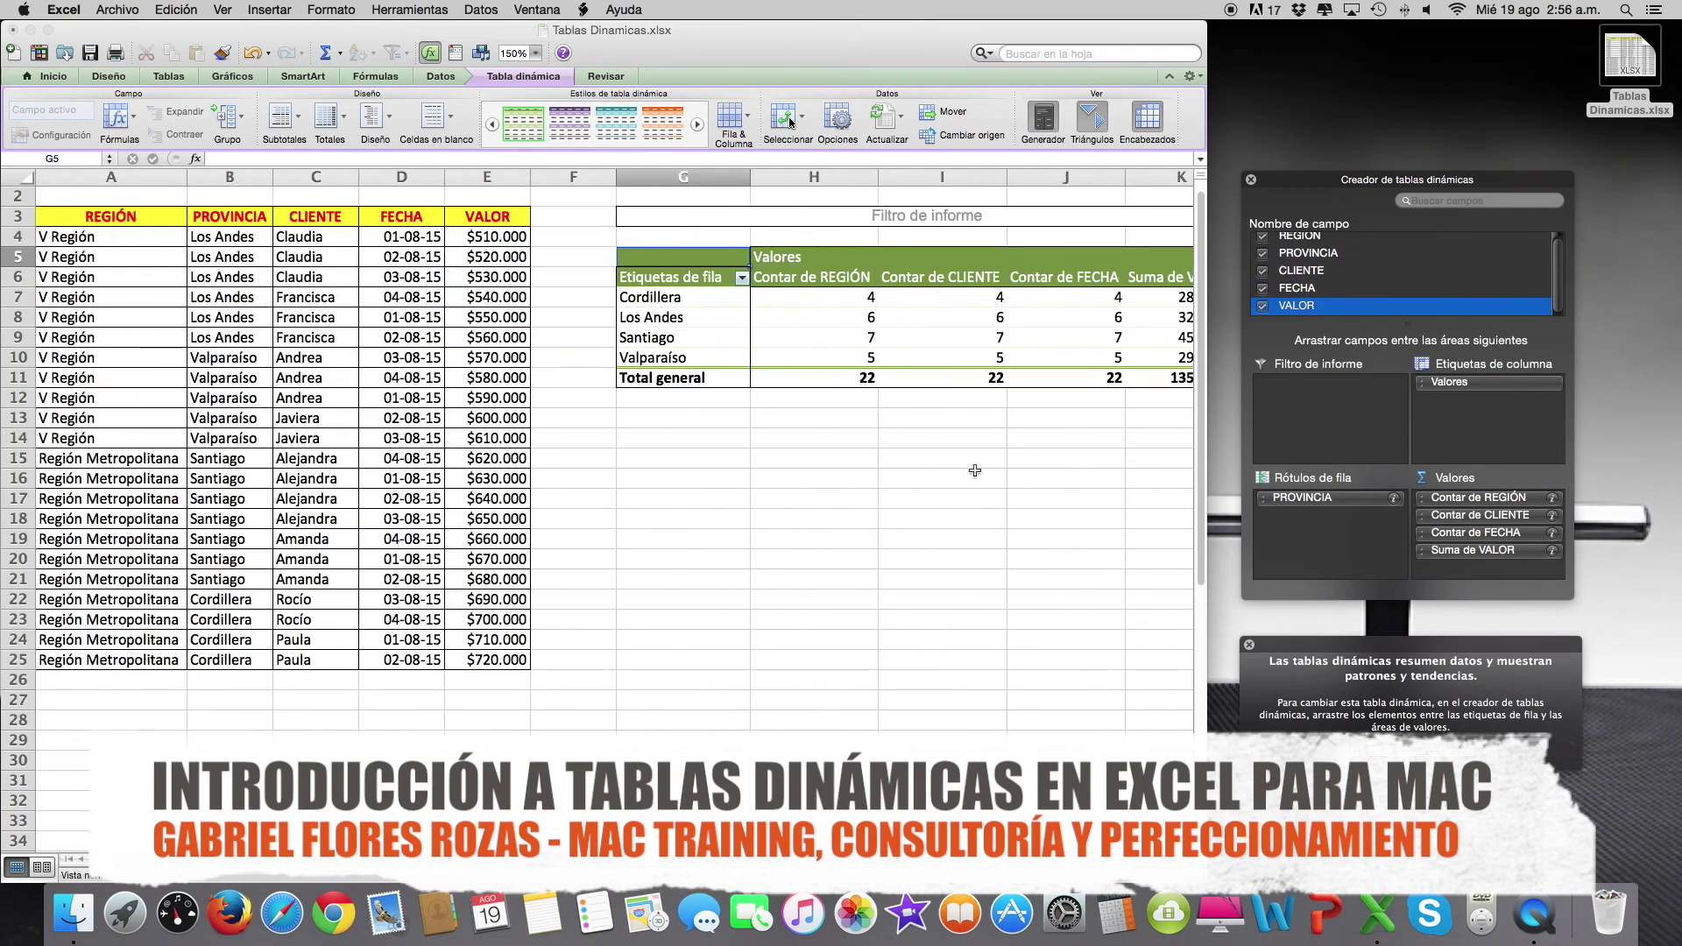
Add REGIÓN to the report filter area and limit it to Región Metropolitana by excluding V Región
scroll(1421, 290, "up", 3)
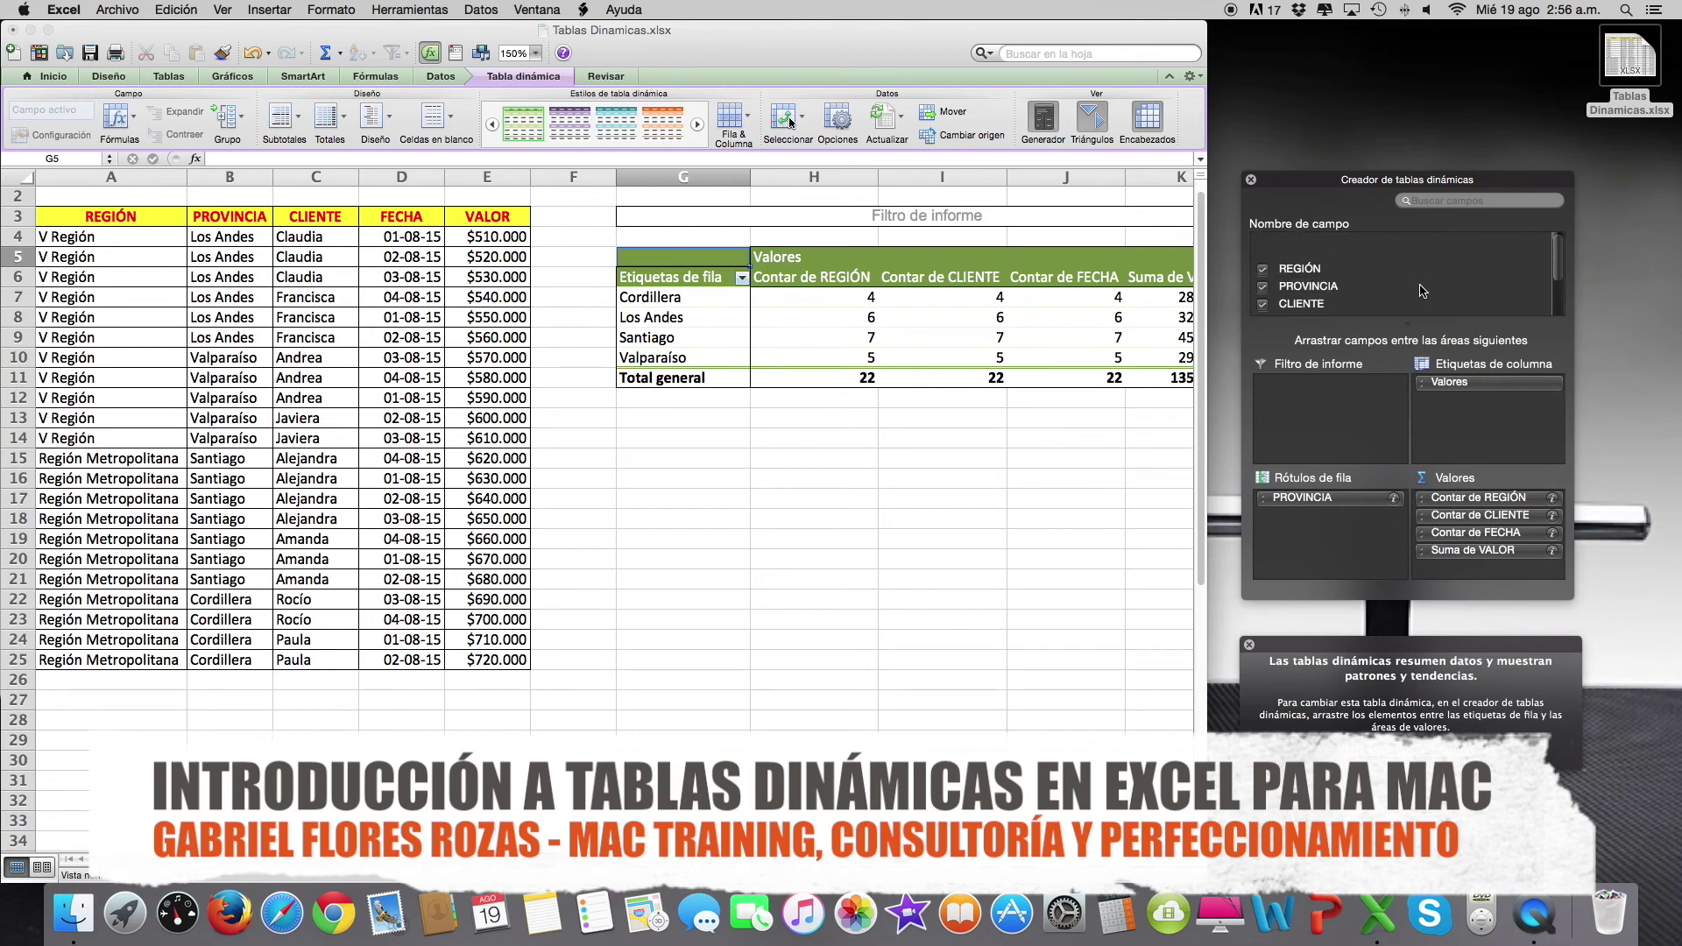
left_click_drag(1308, 415, 1309, 417)
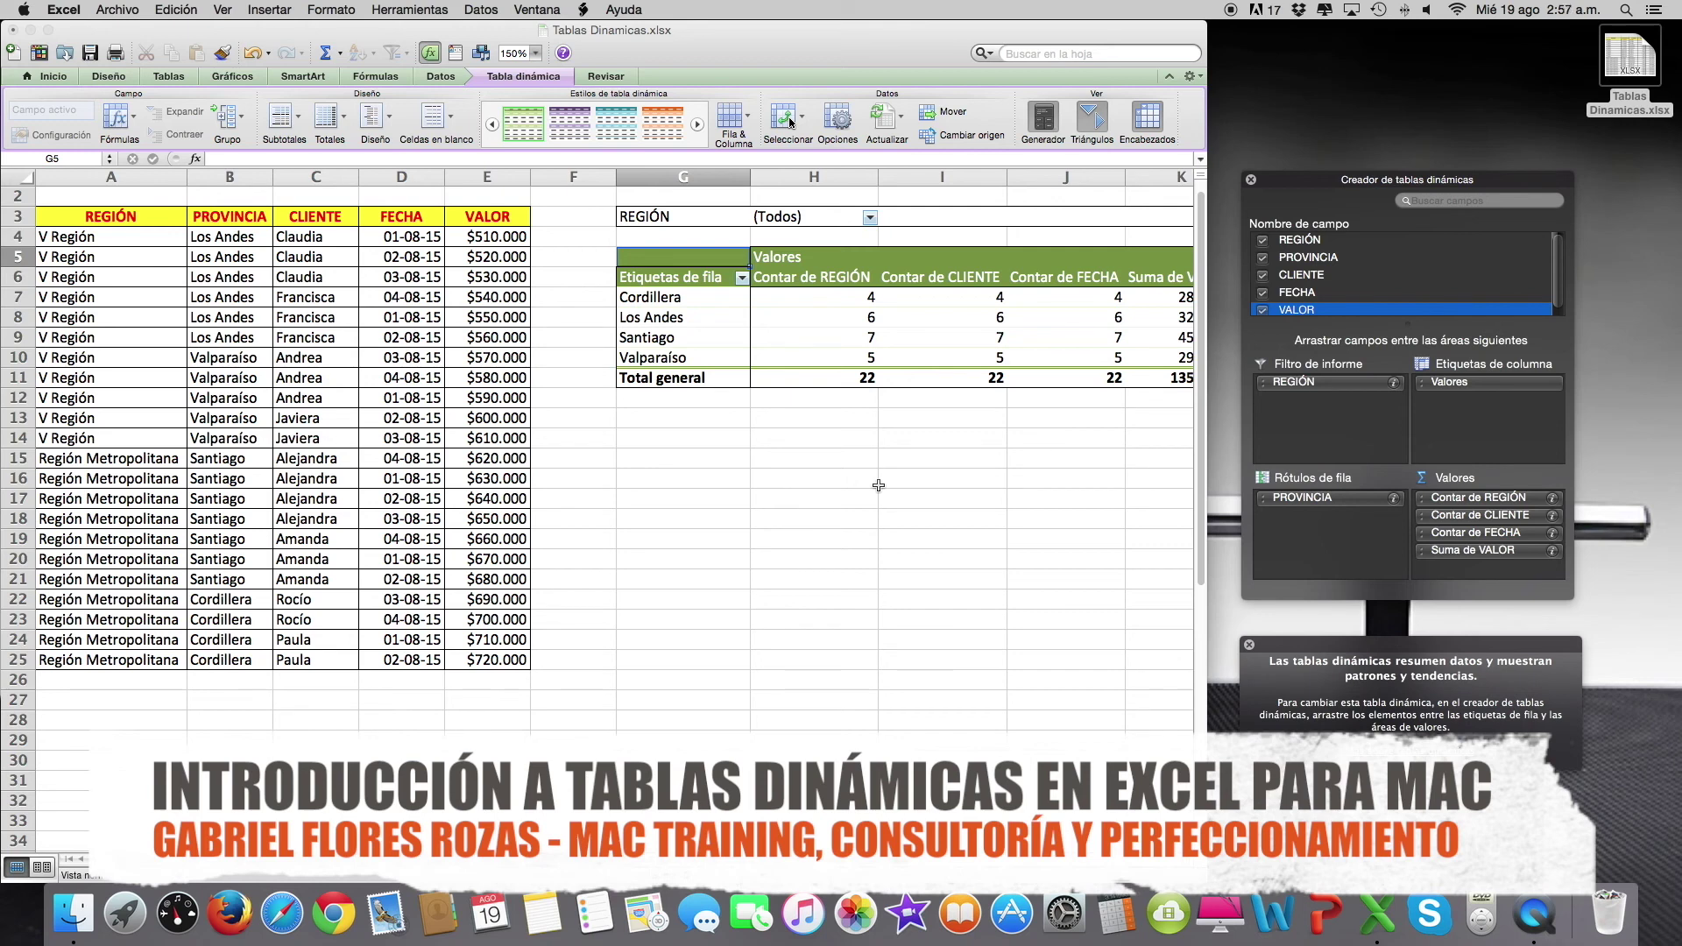
left_click(870, 218)
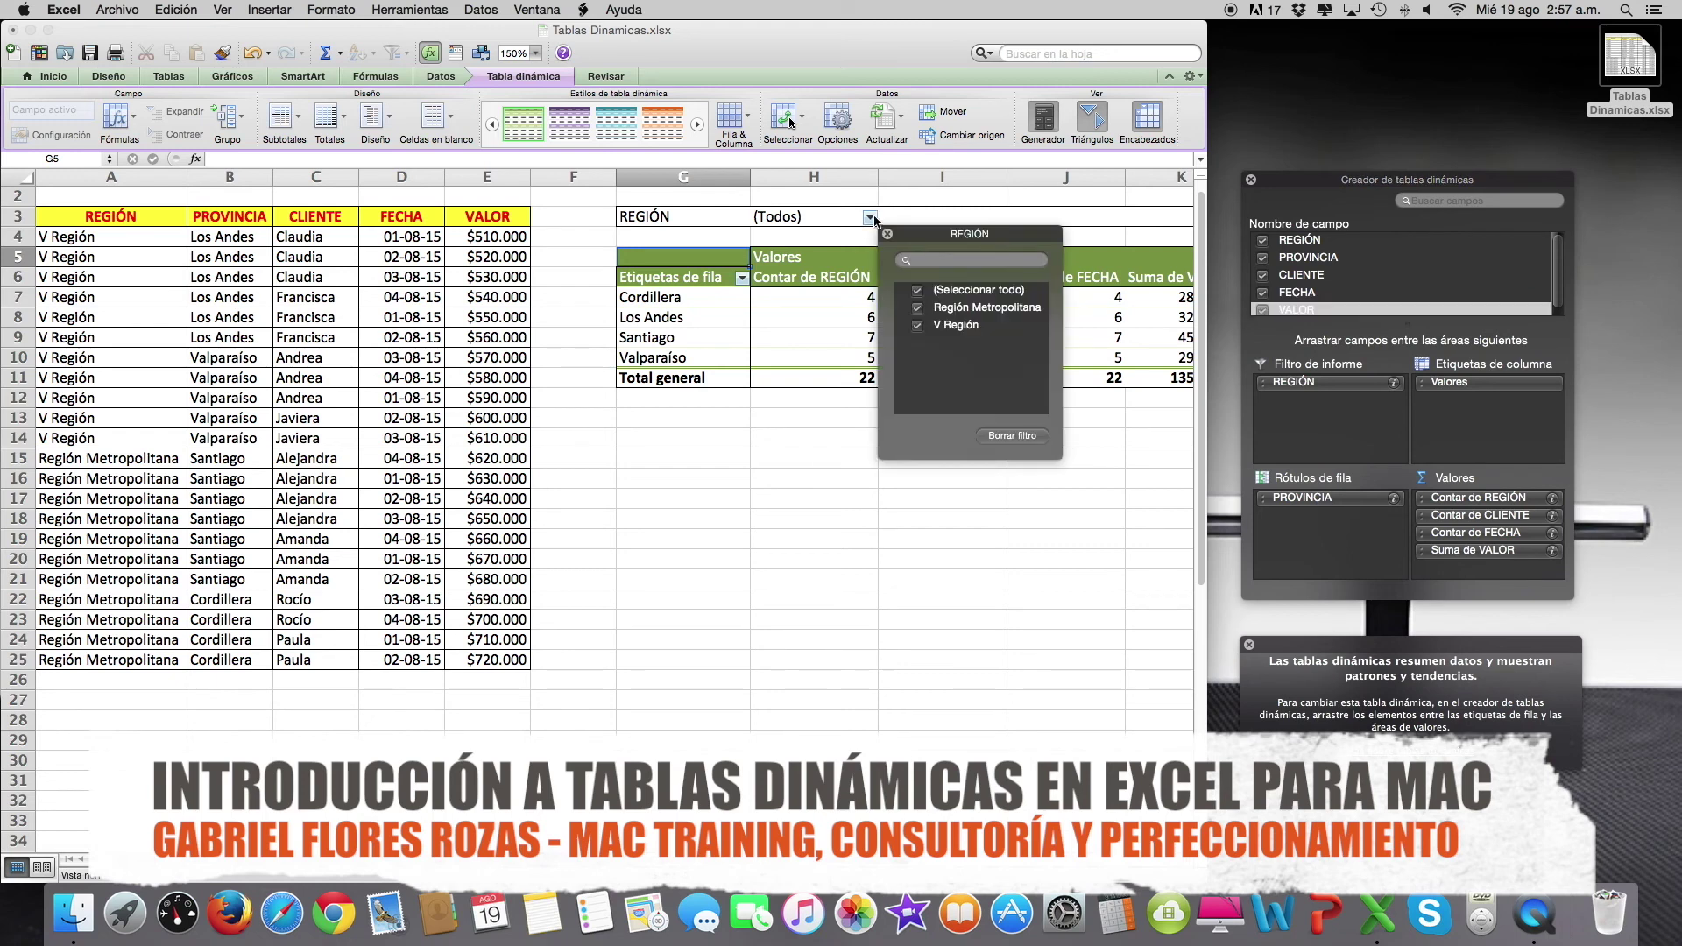
left_click(918, 326)
left_click_drag(893, 241, 683, 521)
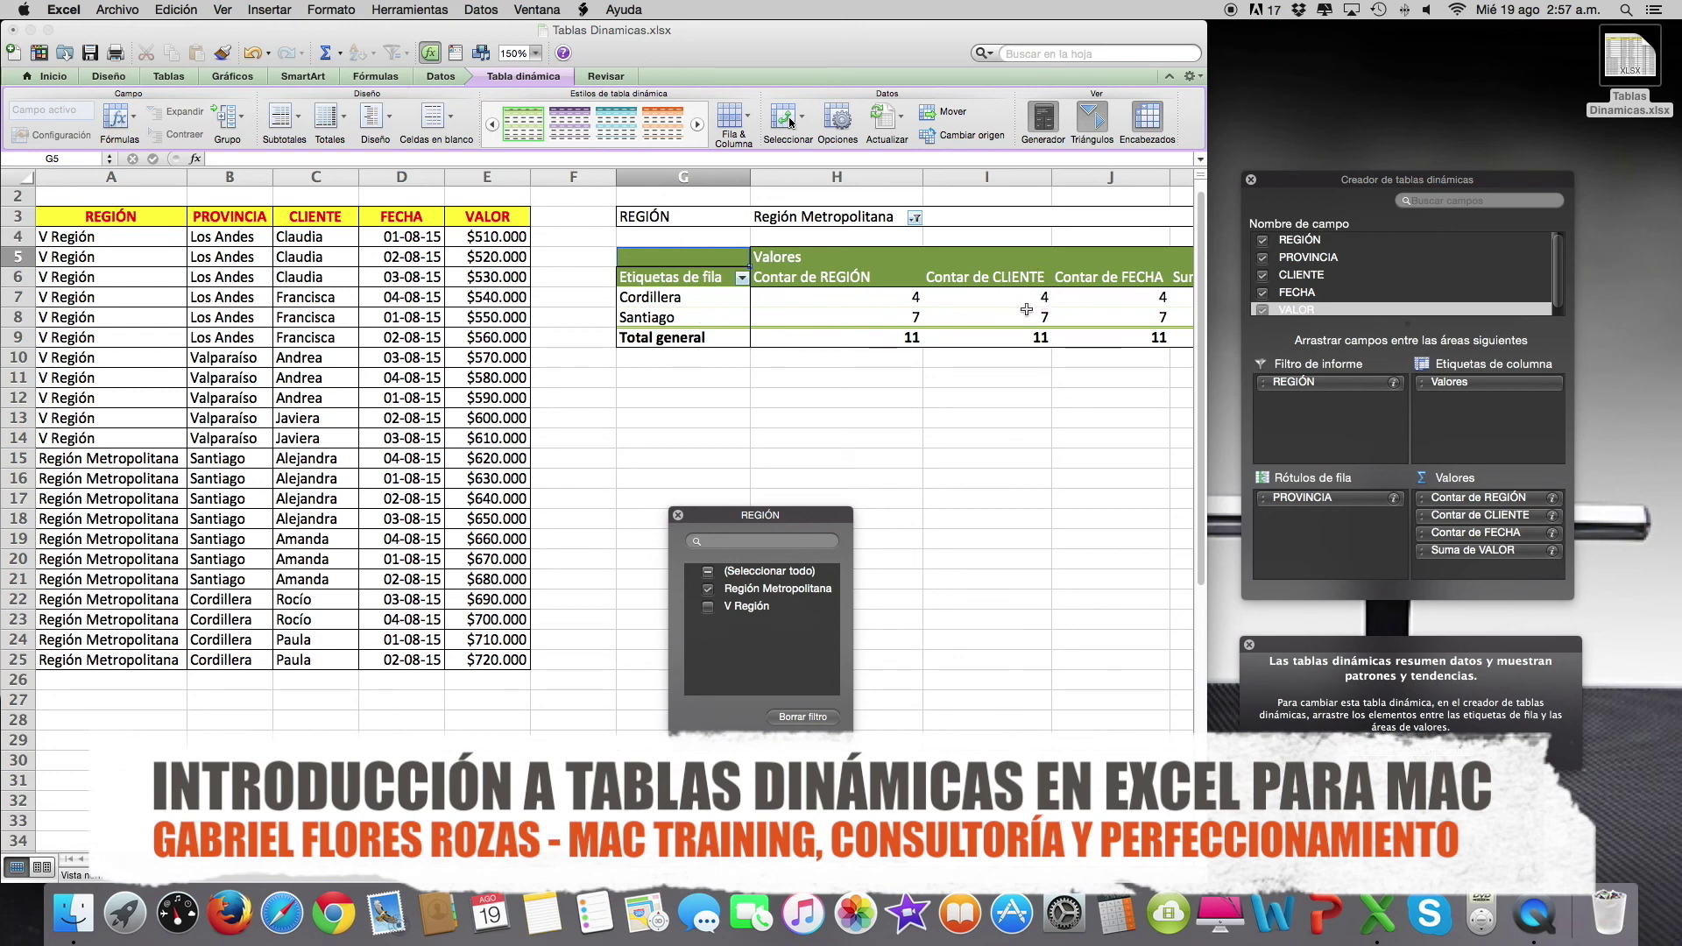
Summarize the VALOR field of the new pivot table beside the source data by Promedio
scroll(1082, 317, "right", 8)
scroll(1083, 316, "left", 8)
scroll(645, 433, "right", 5)
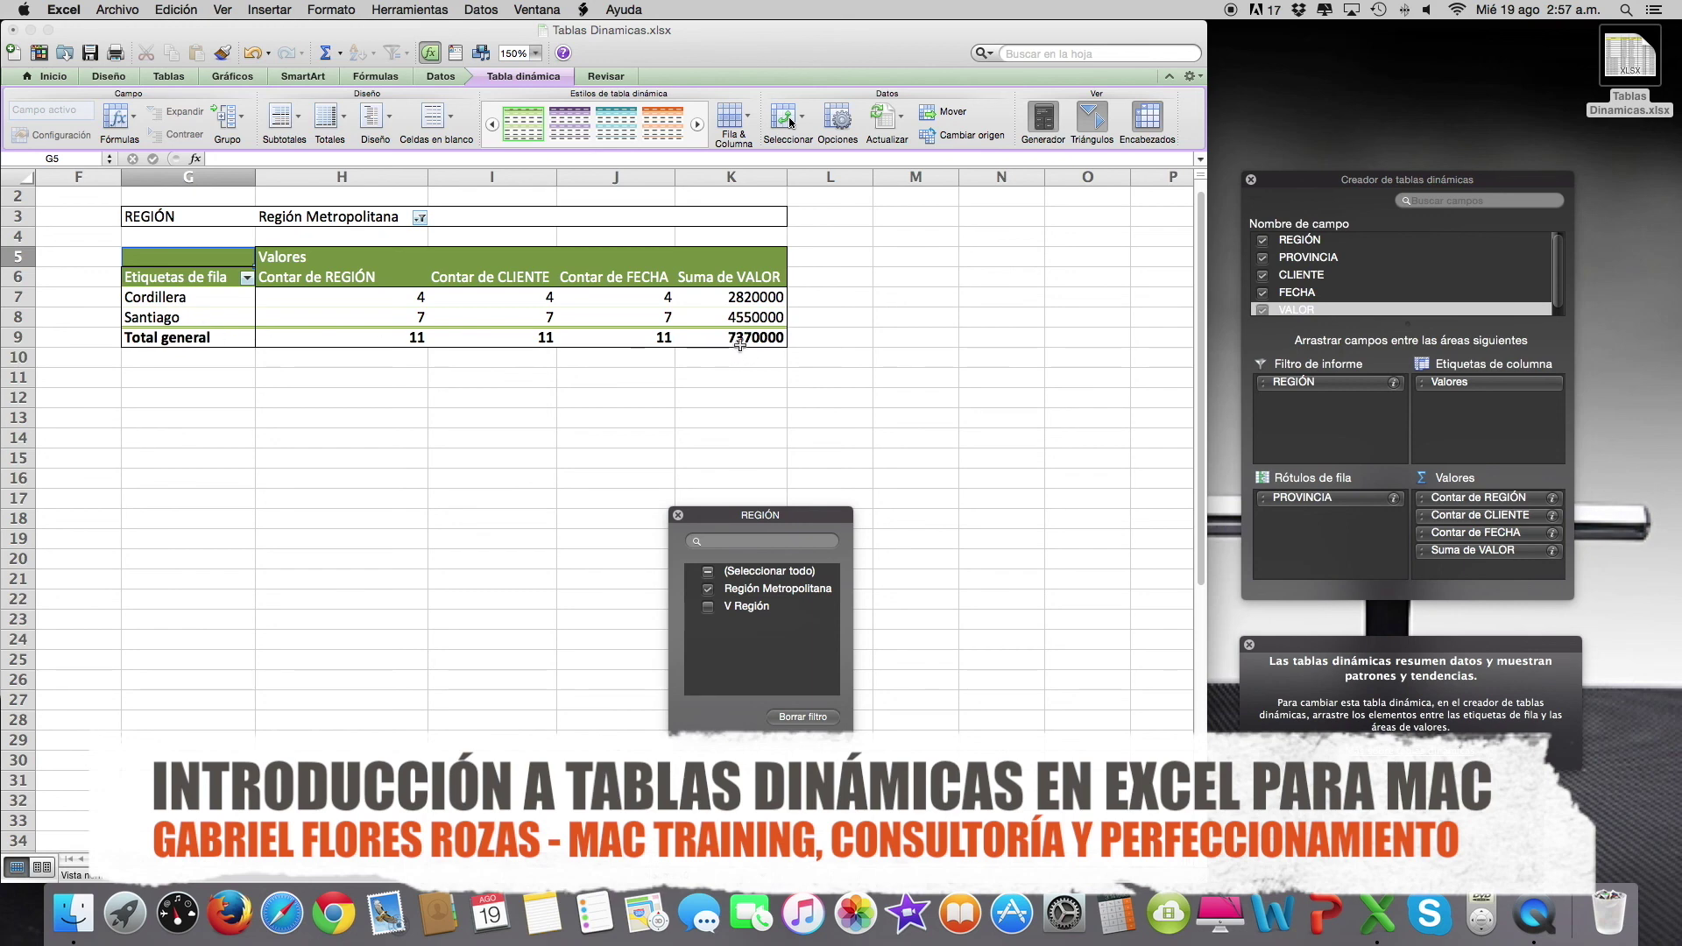
scroll(758, 386, "left", 5)
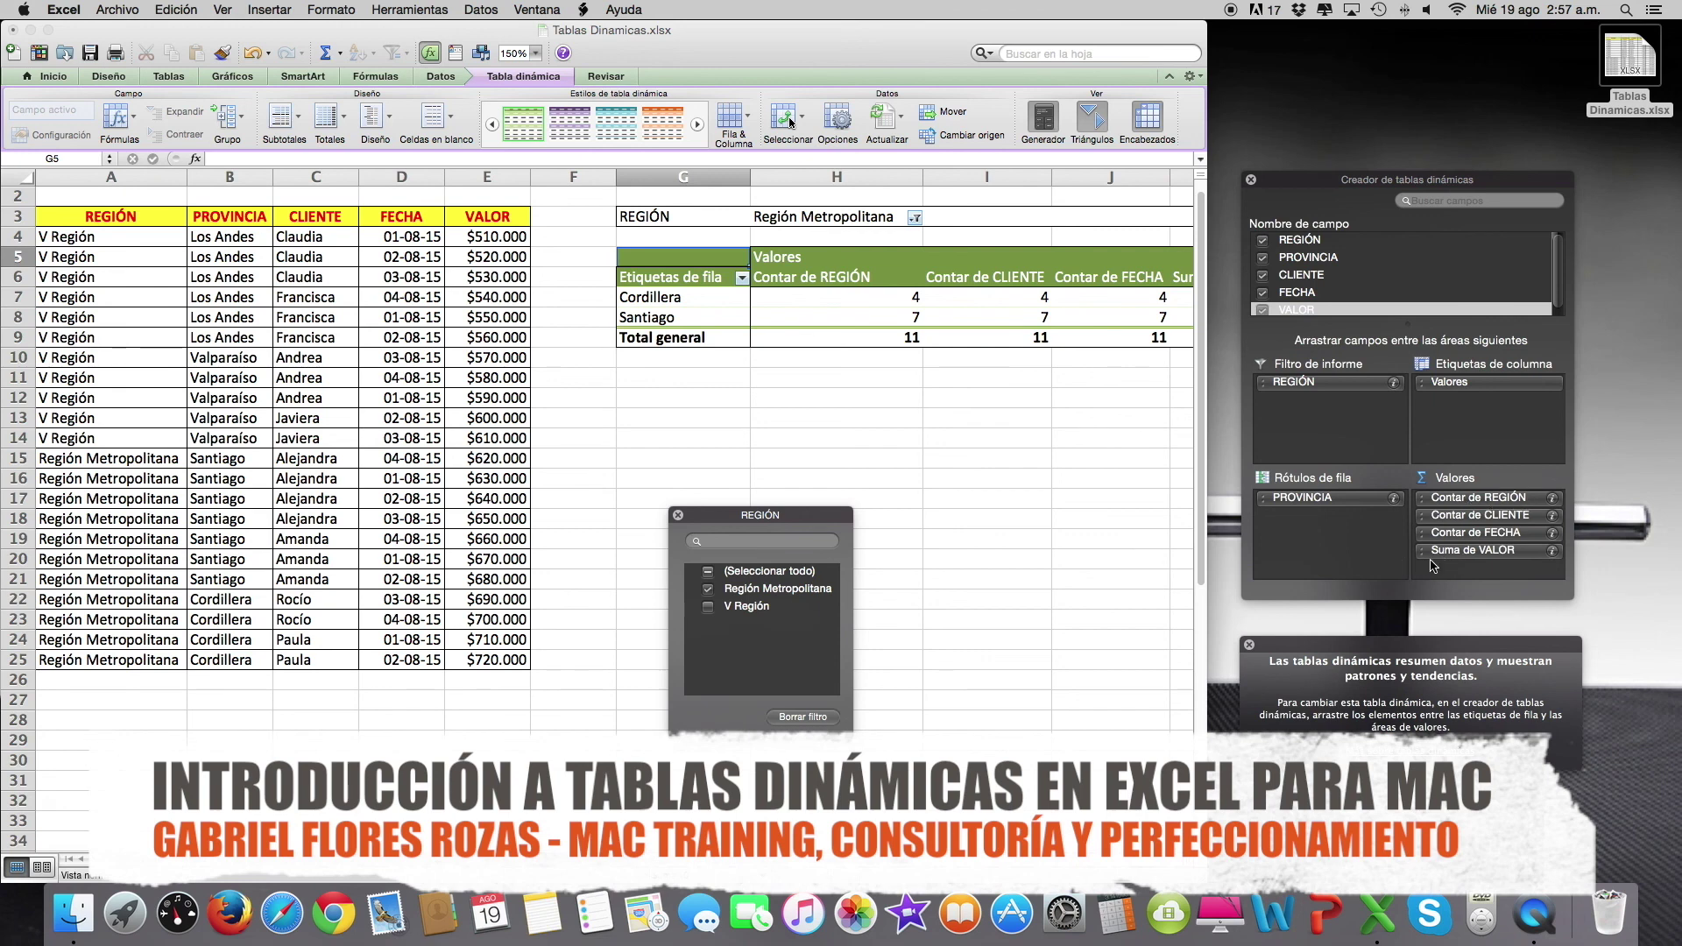
left_click(1553, 552)
left_click(1193, 573)
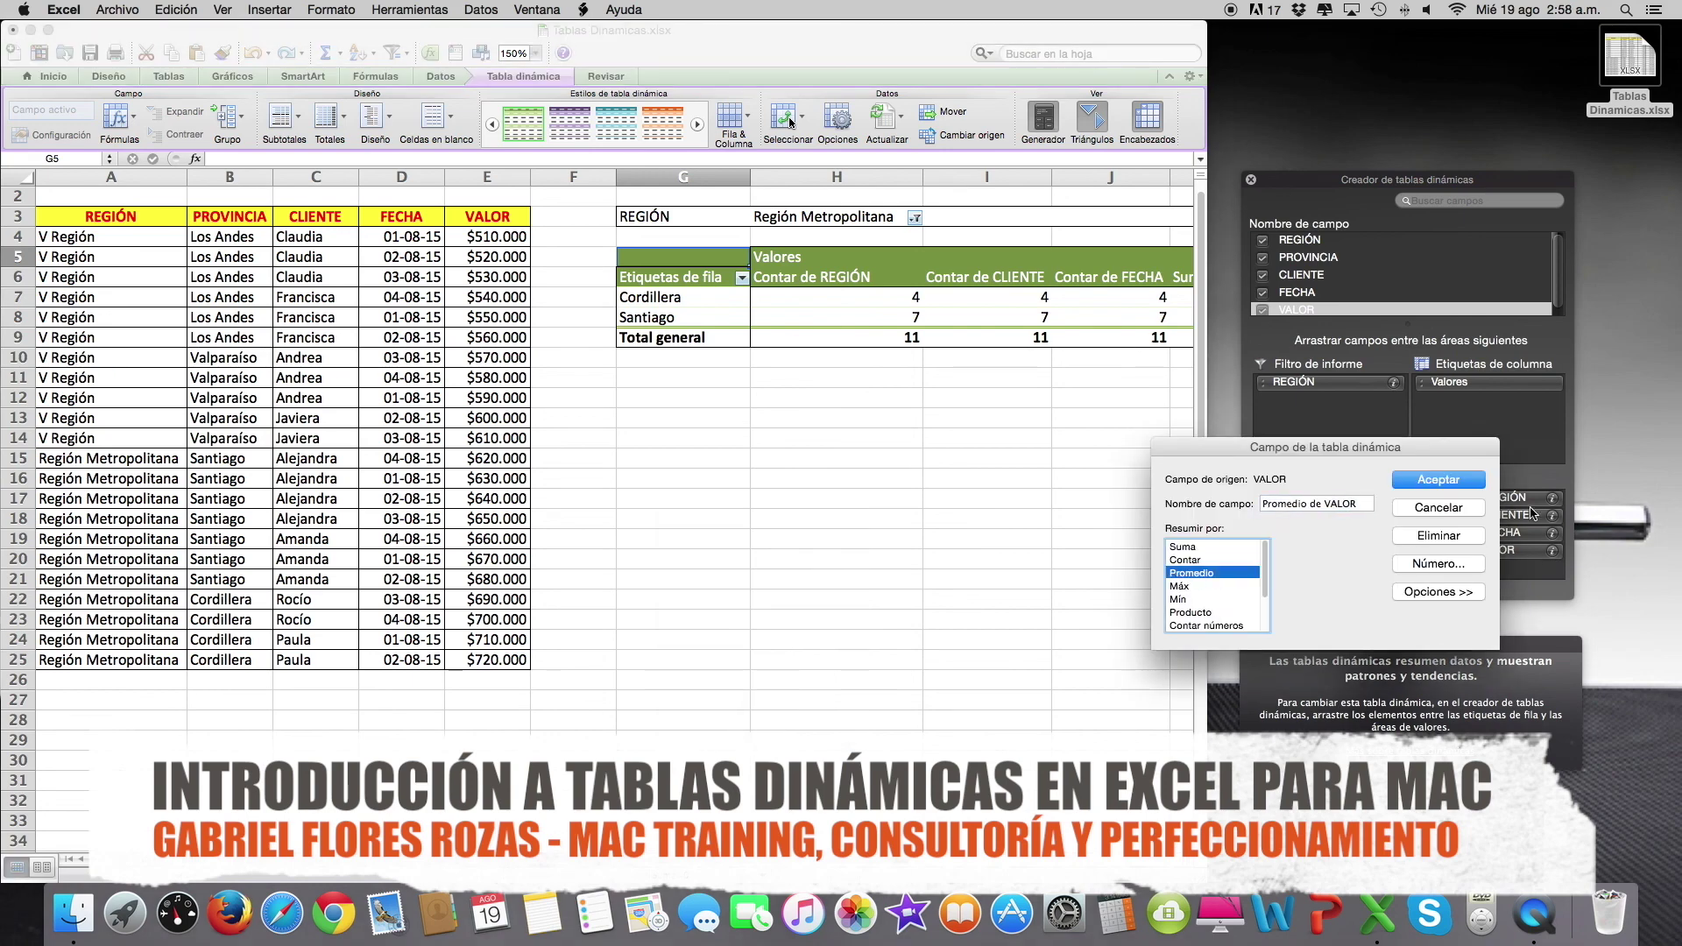
left_click(1437, 480)
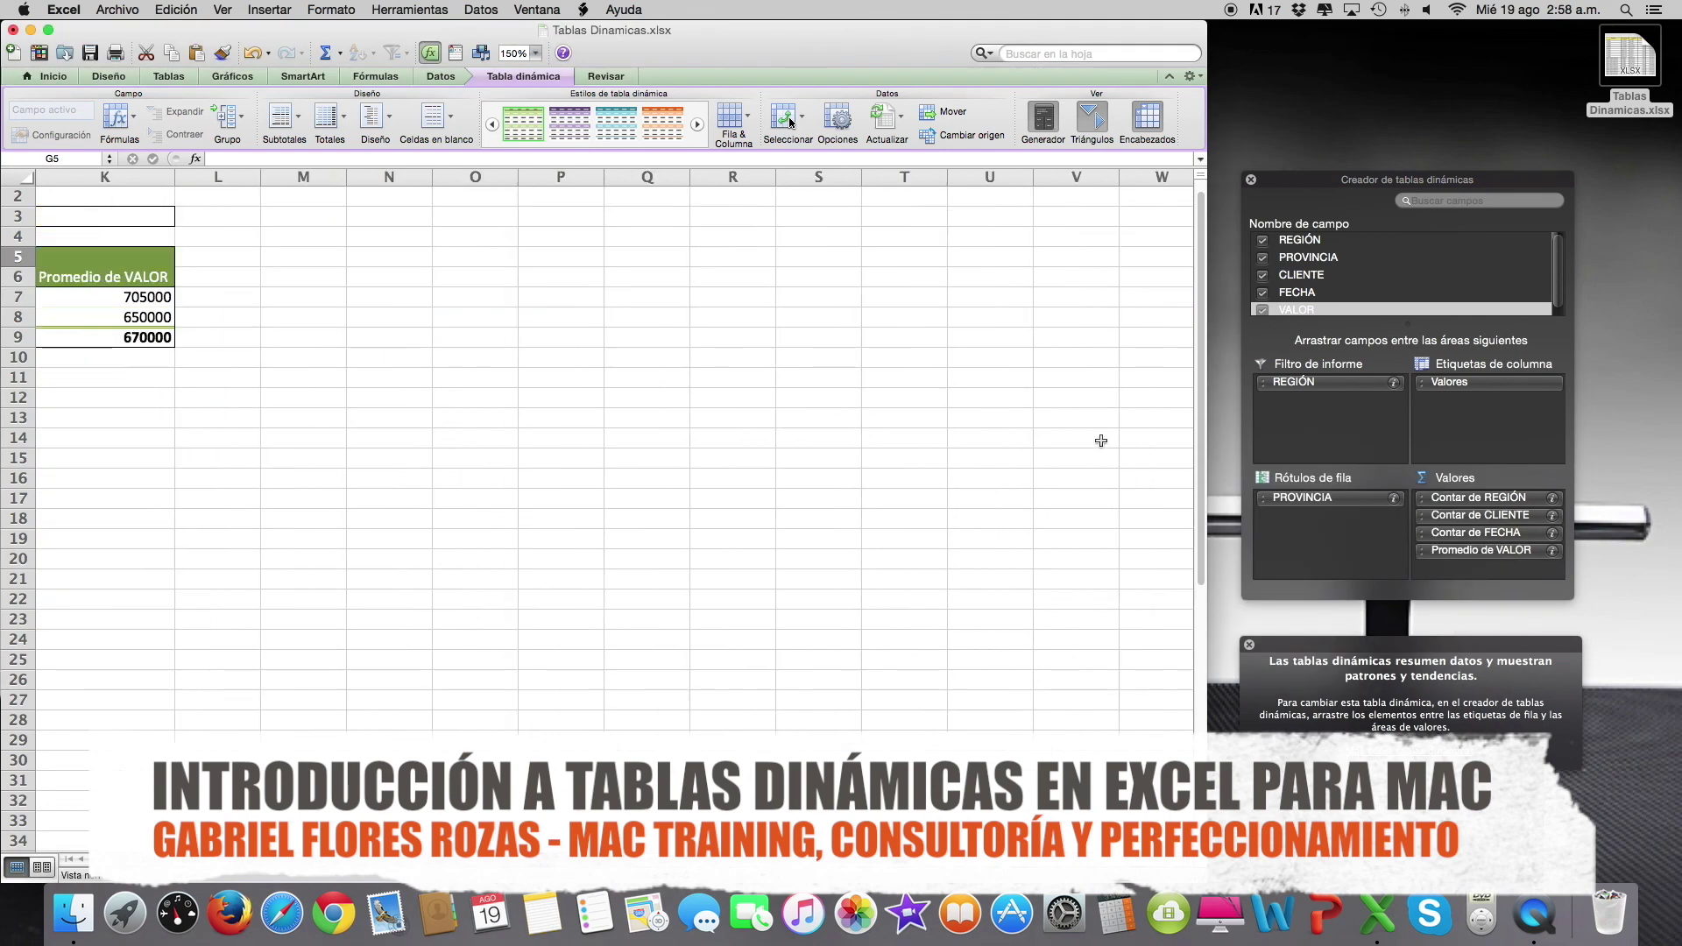
scroll(1101, 441, "left", 5)
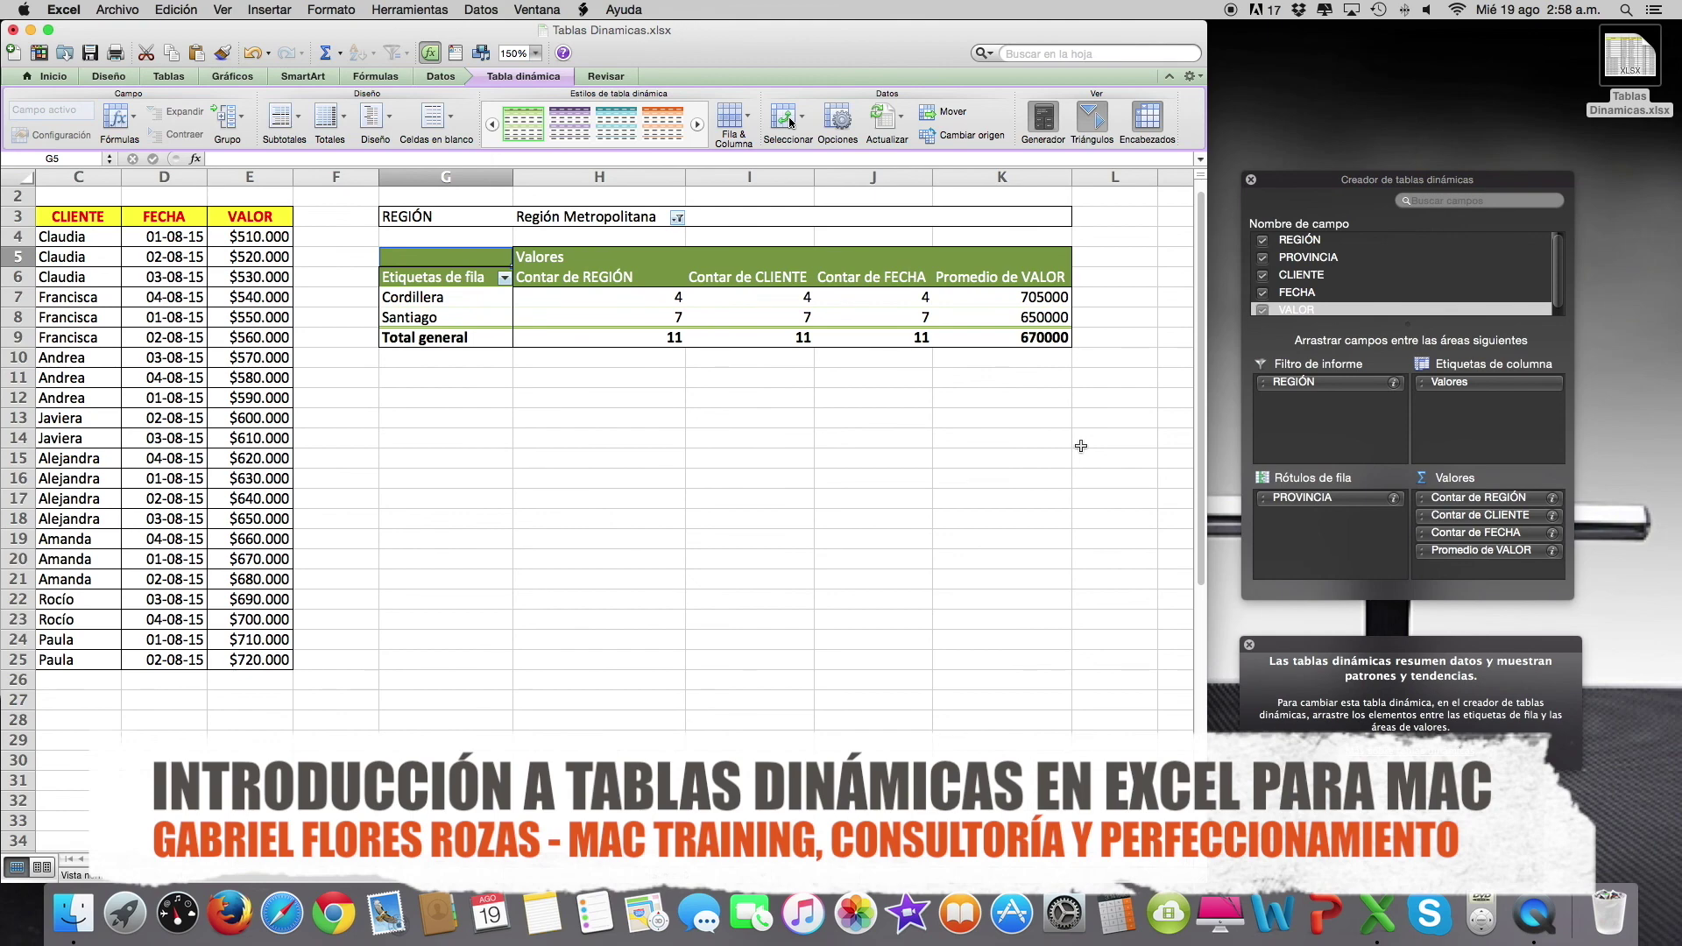